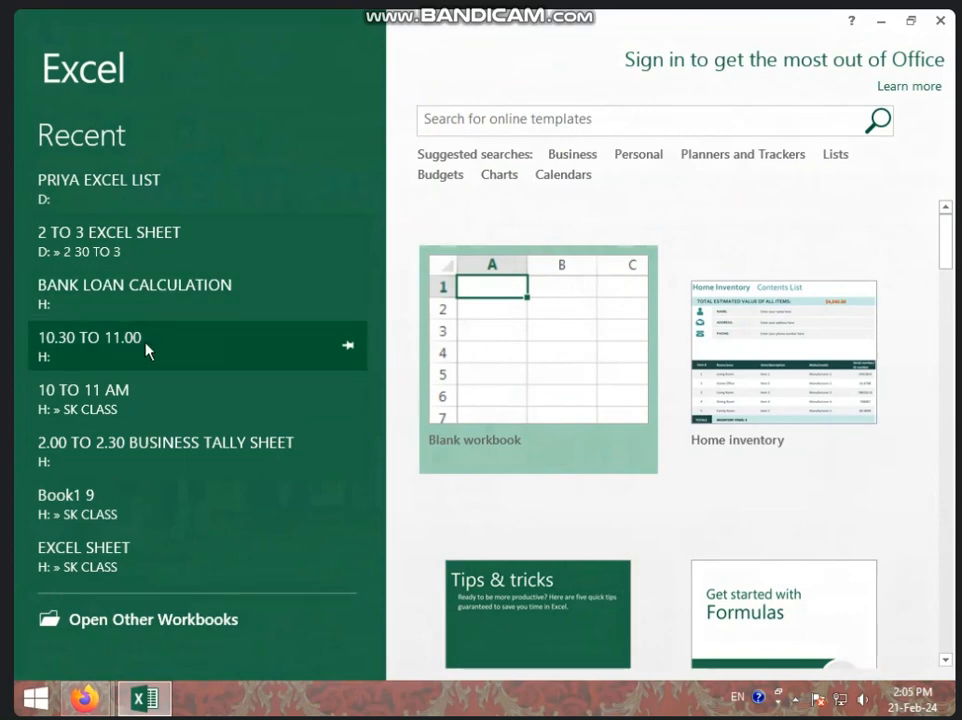
# Open the recent workbook 10.30 TO 11.00 and compare the tables on Sheet1 and Sheet2.
pyautogui.click(146, 348)
pyautogui.click(369, 507)
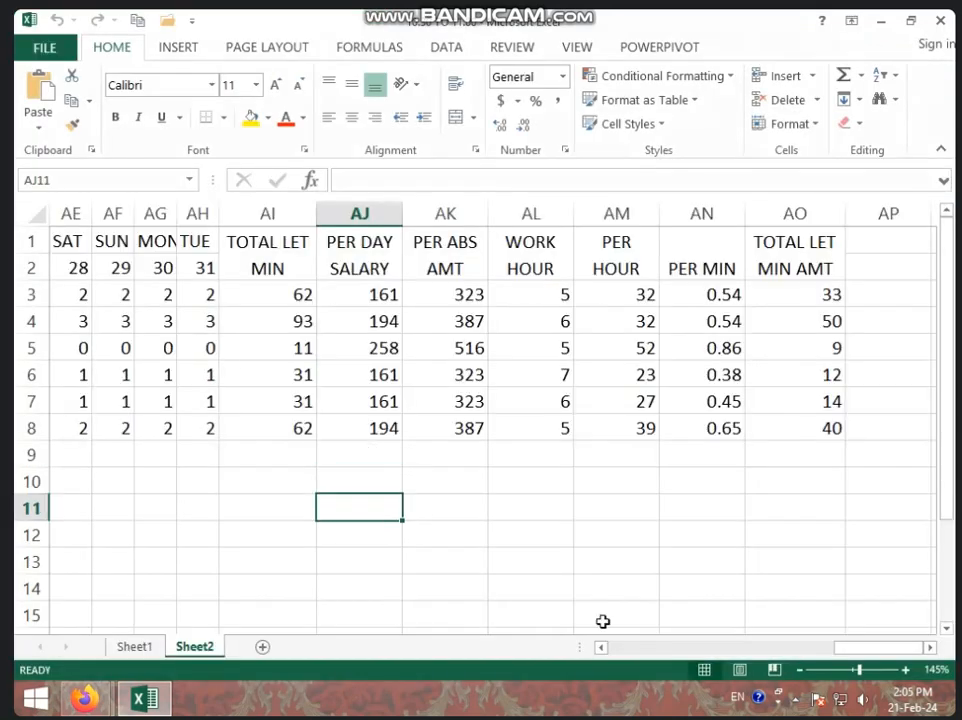
pyautogui.moveTo(891, 646); pyautogui.dragTo(897, 649)
pyautogui.click(138, 648)
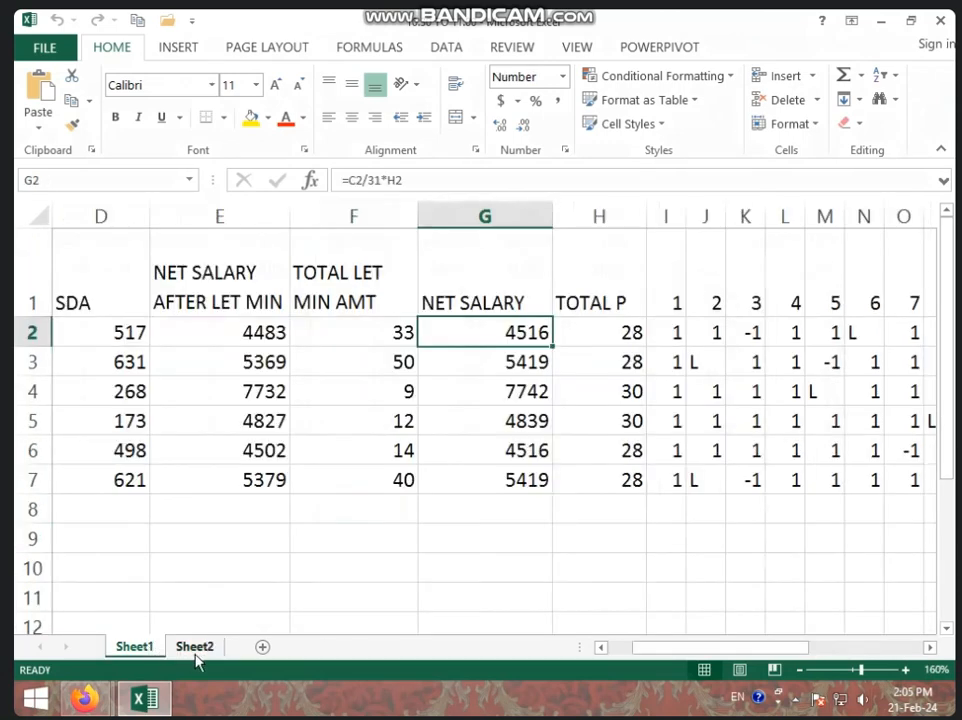
pyautogui.click(195, 652)
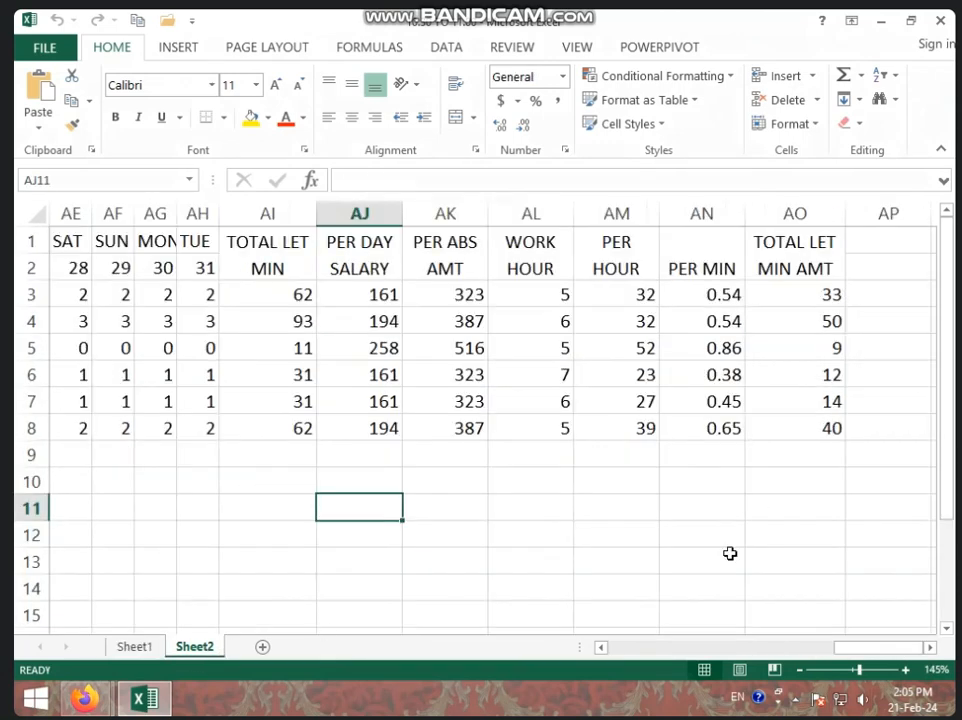
pyautogui.click(140, 647)
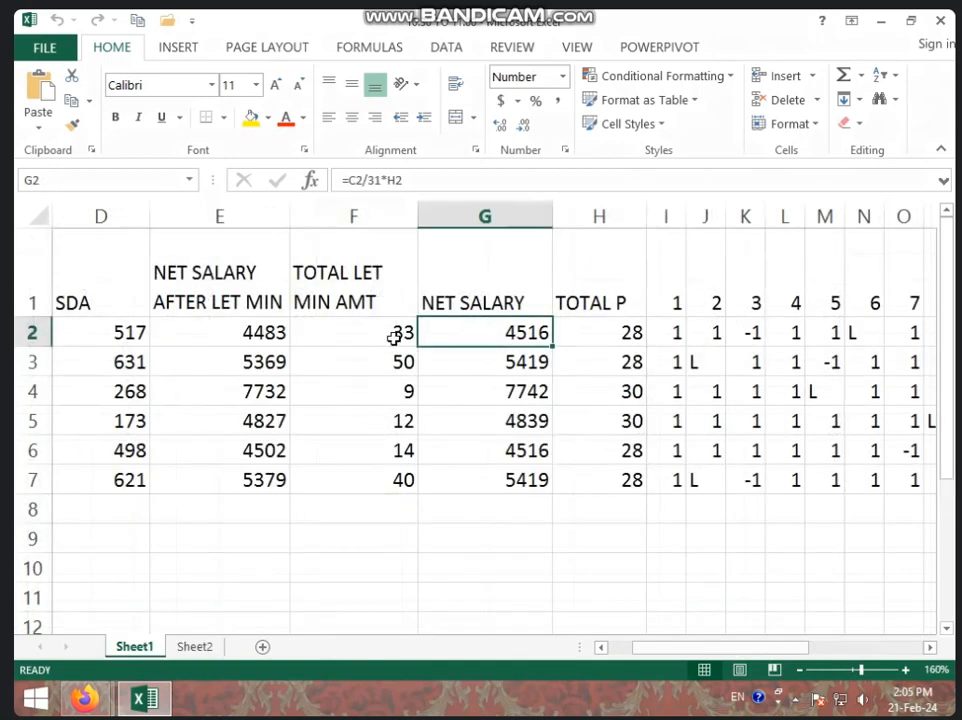
# Delete the TOTAL LET MIN AMT, NET SALARY AFTER LET MIN and SDA columns from Sheet1.
pyautogui.click(376, 220)
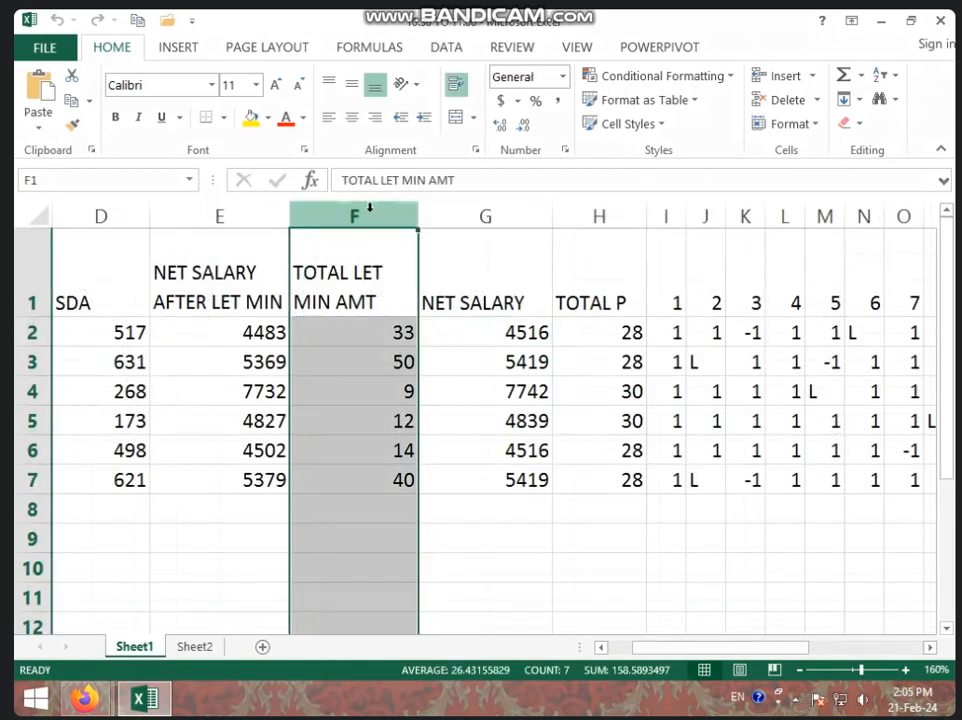
pyautogui.rightClick(375, 217)
pyautogui.click(416, 363)
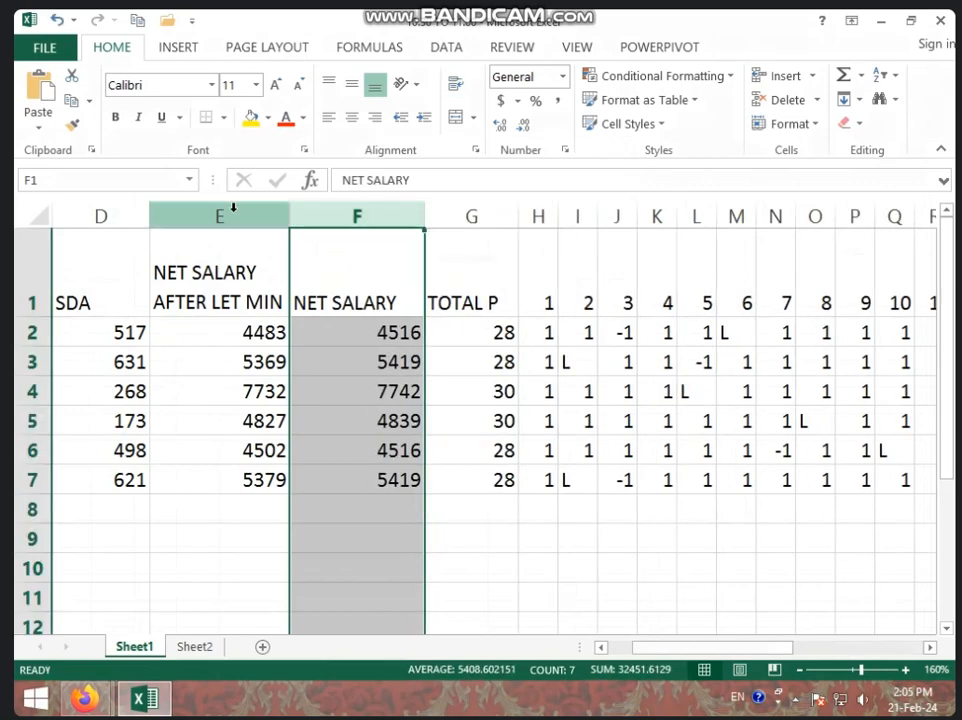
pyautogui.click(236, 215)
pyautogui.rightClick(236, 215)
pyautogui.click(272, 364)
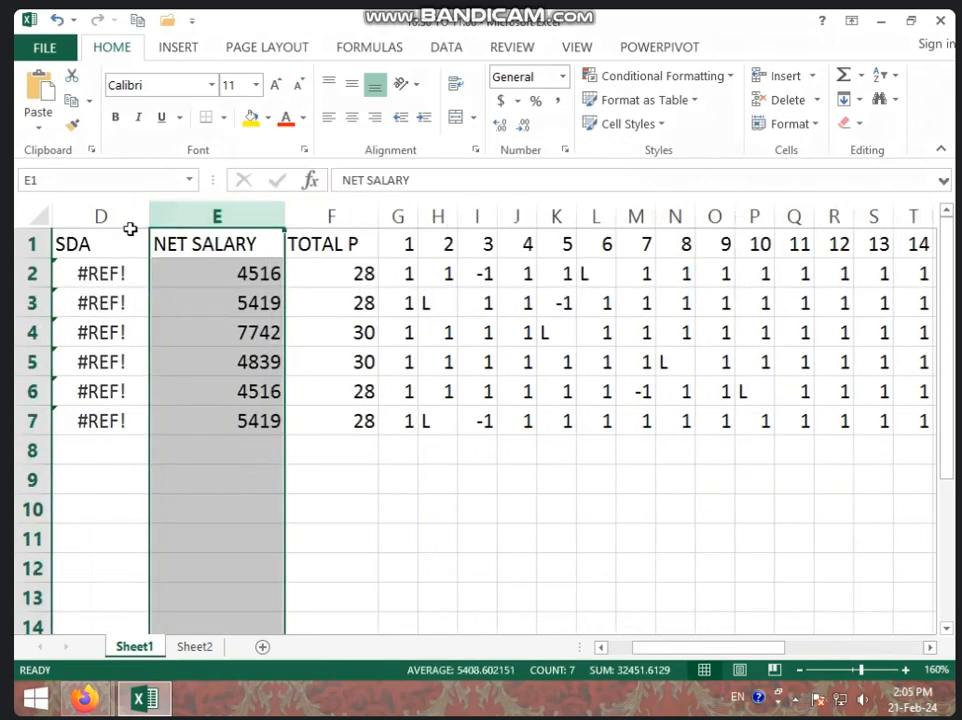
pyautogui.click(108, 215)
pyautogui.rightClick(108, 215)
pyautogui.click(142, 365)
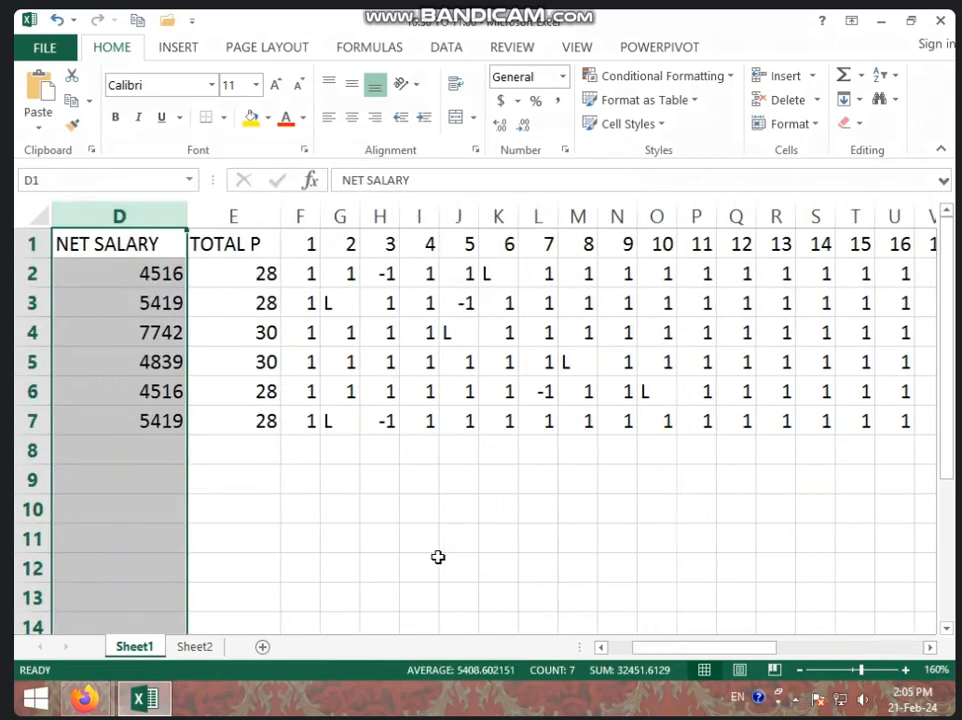
pyautogui.click(432, 563)
pyautogui.moveTo(704, 648); pyautogui.dragTo(655, 648)
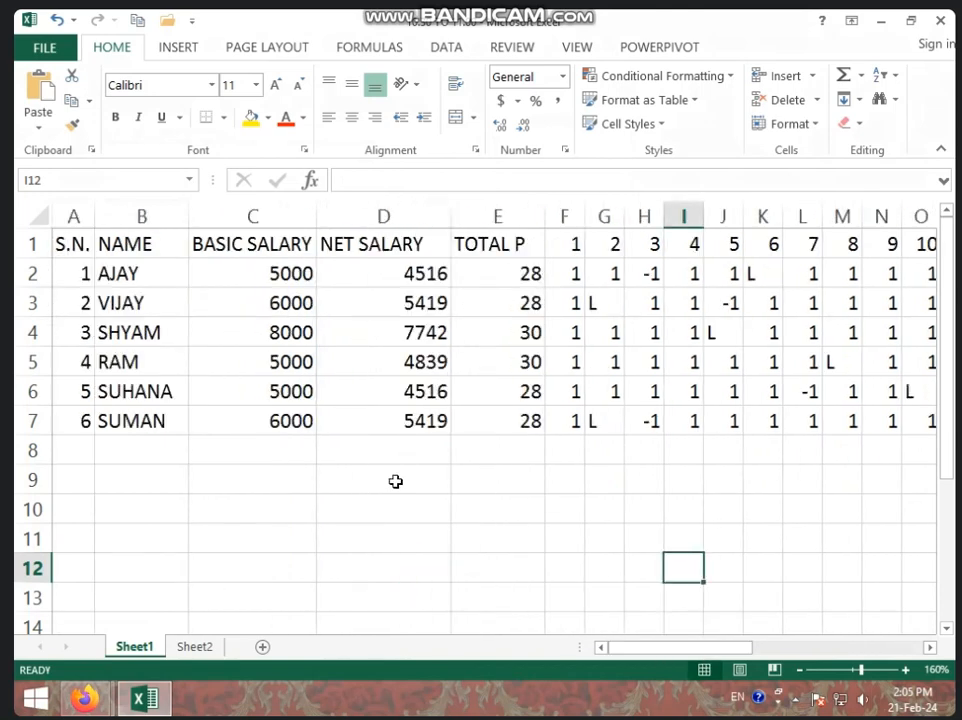
# Look over the Sheet2 table and examine Sheet1's BASIC SALARY, NET SALARY and TOTAL P columns, including the formula in D2.
pyautogui.click(195, 647)
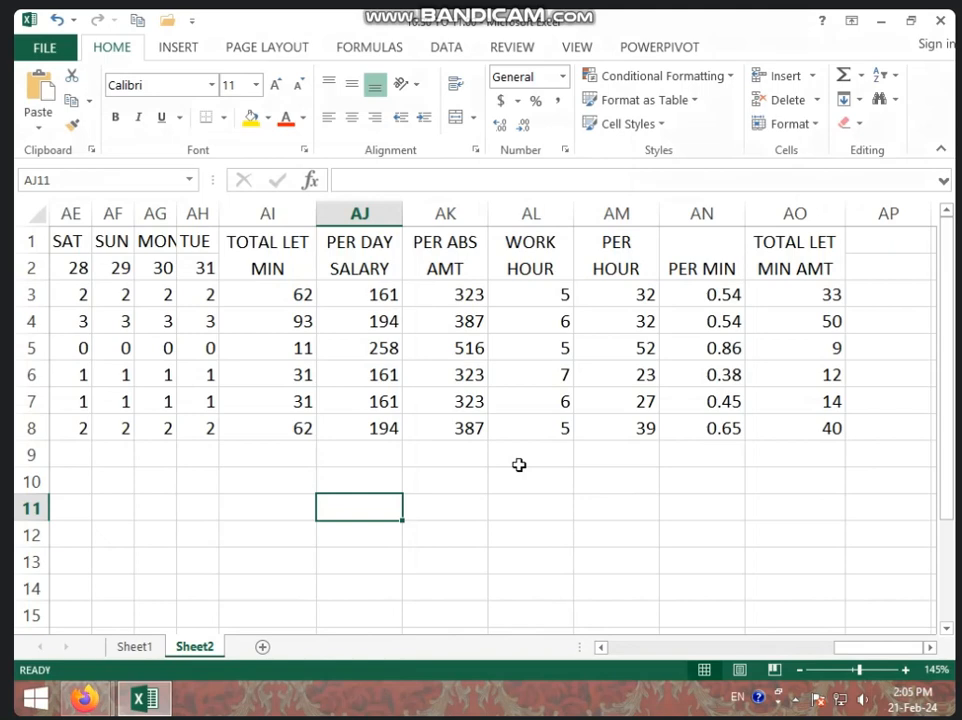
pyautogui.click(310, 264)
pyautogui.click(412, 264)
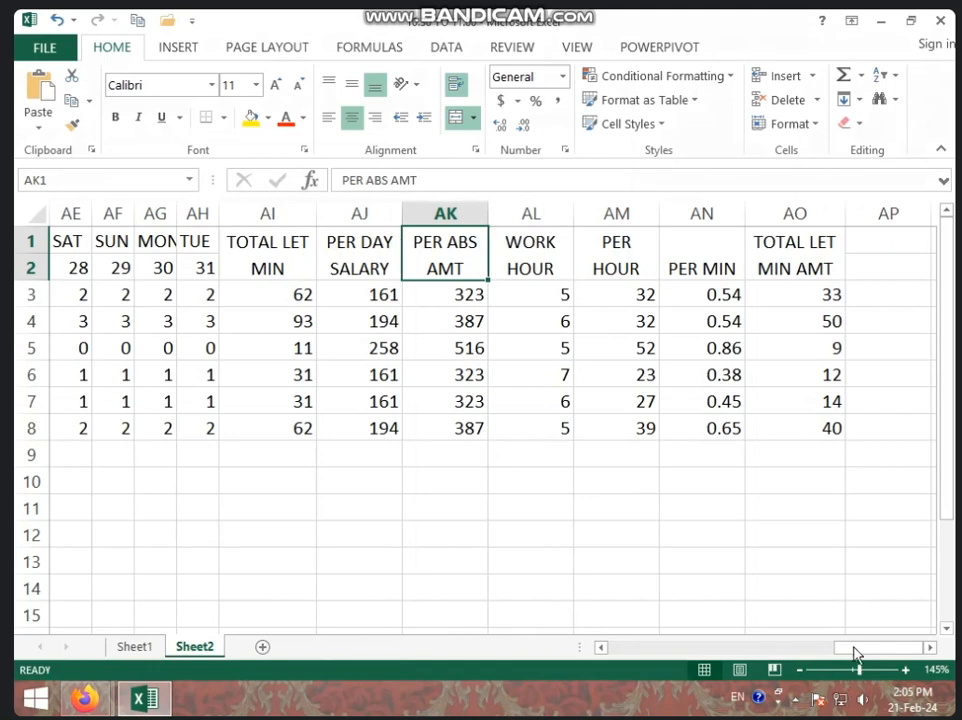
pyautogui.moveTo(870, 648); pyautogui.dragTo(604, 648)
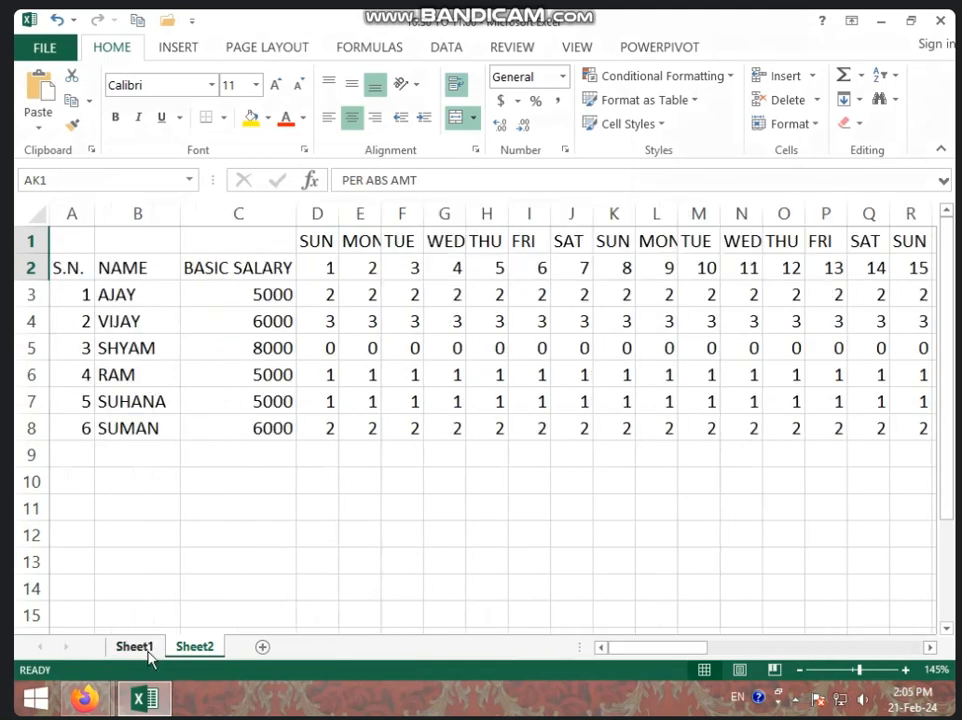
pyautogui.click(142, 647)
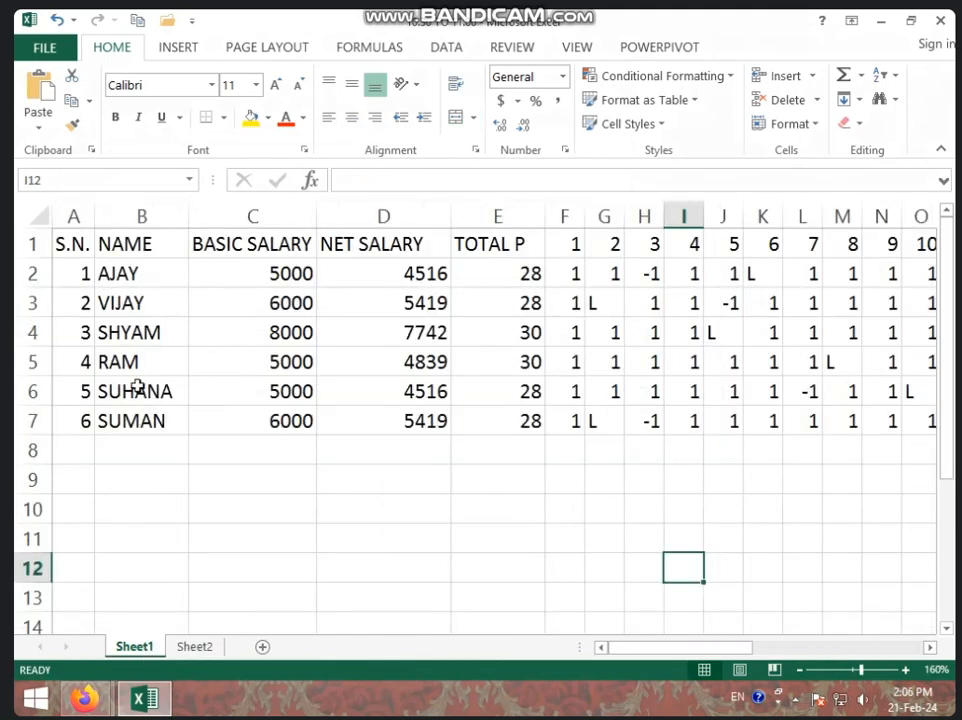
pyautogui.click(270, 252)
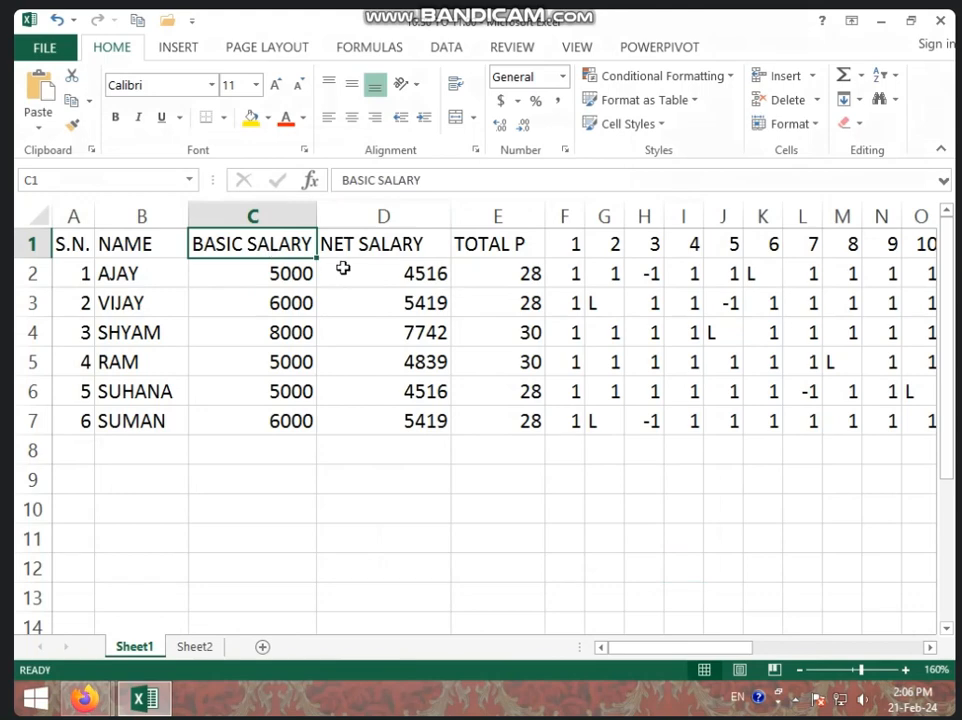
pyautogui.click(378, 251)
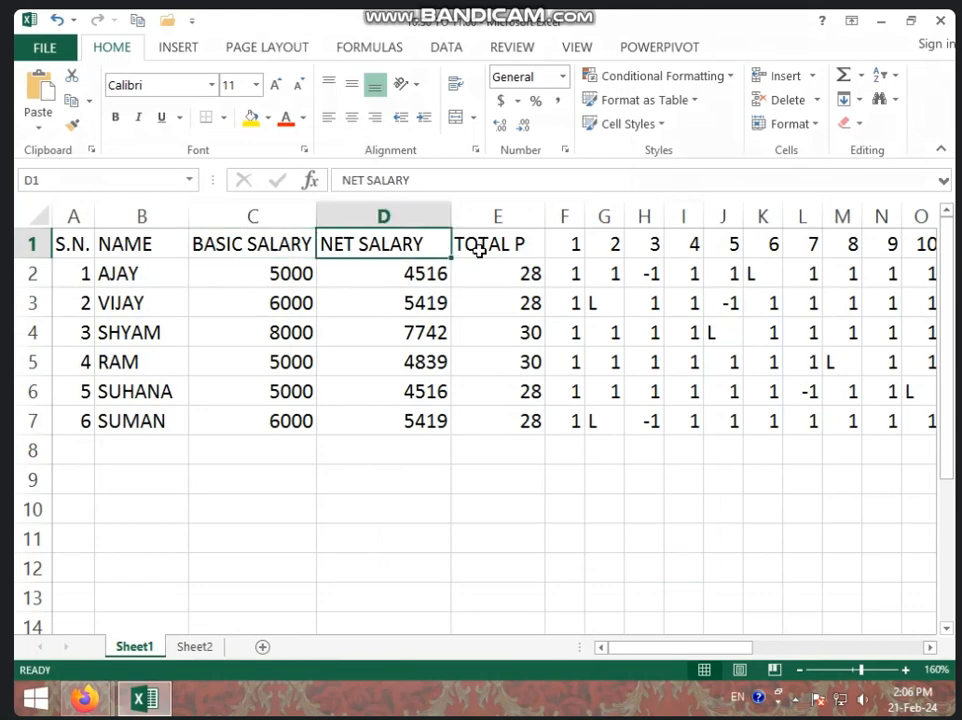
pyautogui.click(480, 251)
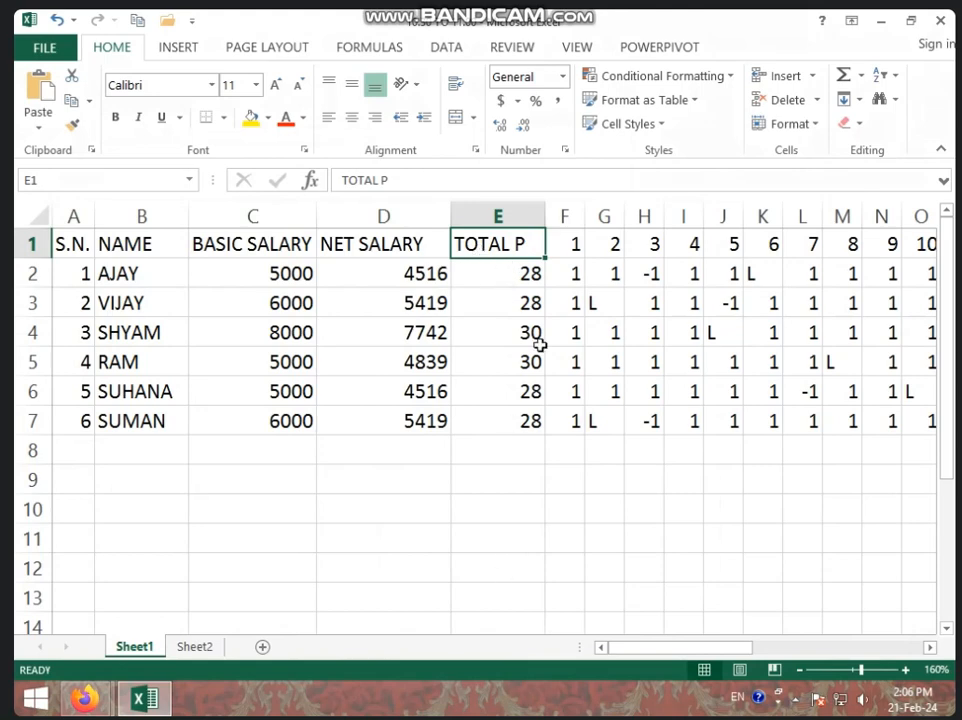
pyautogui.click(432, 264)
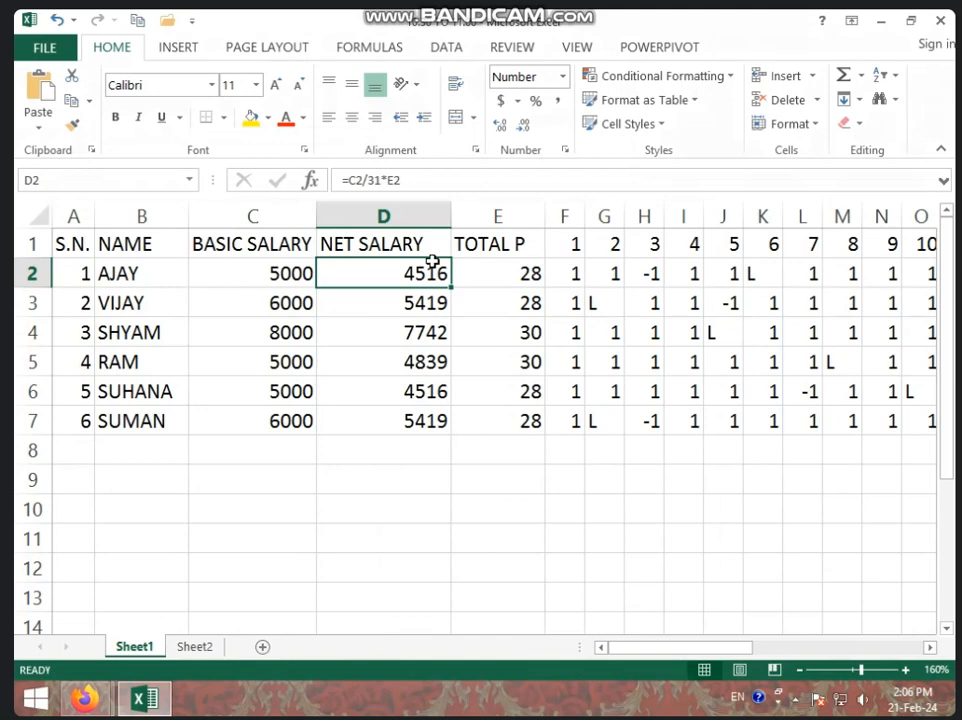
pyautogui.moveTo(637, 648); pyautogui.dragTo(603, 630)
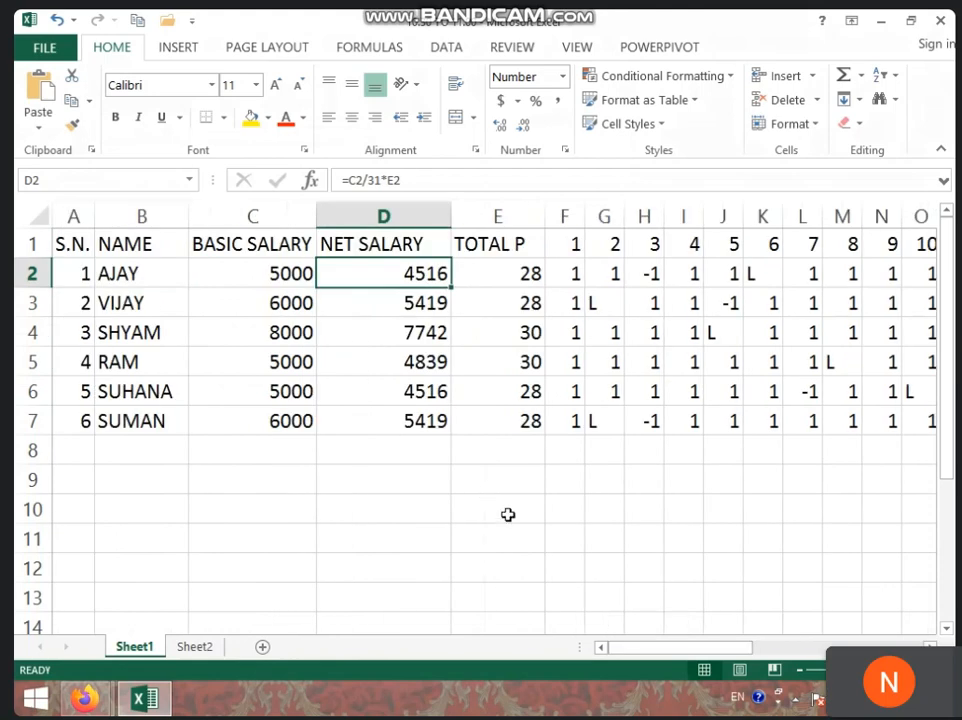
# Examine the TOTAL LET MIN, PER DAY SALARY and PER ABS AMT columns on Sheet2.
pyautogui.click(195, 647)
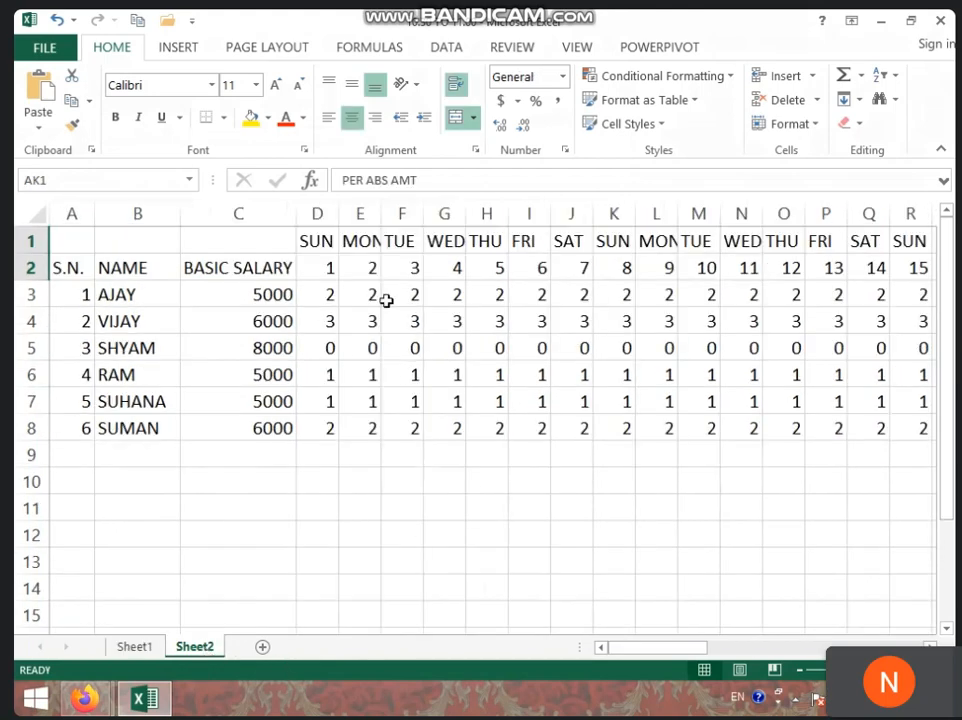
pyautogui.moveTo(640, 652); pyautogui.dragTo(836, 648)
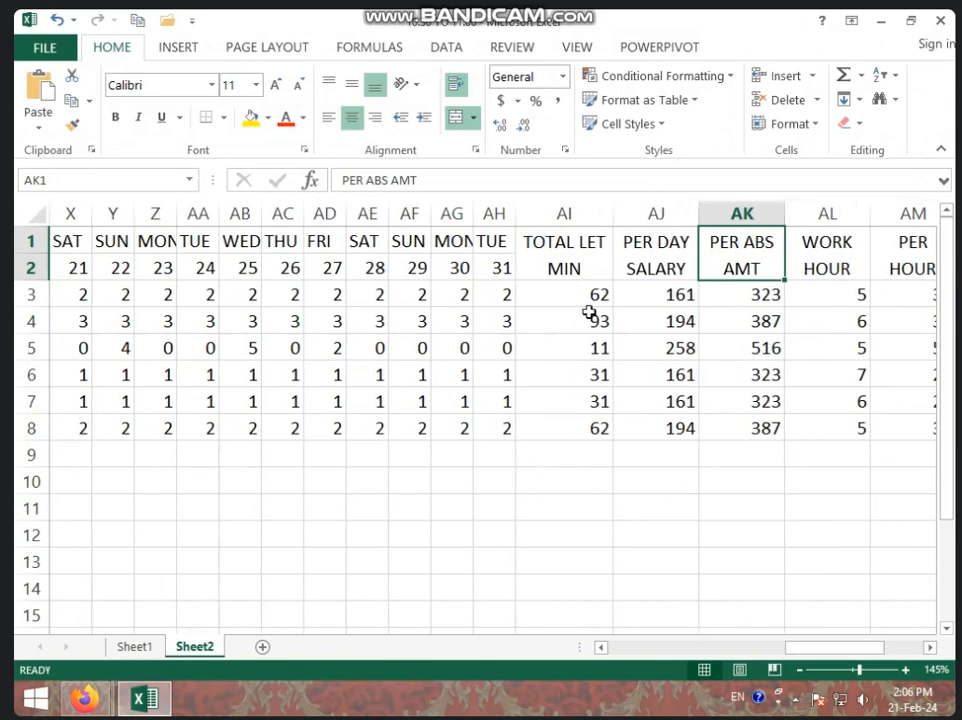
pyautogui.click(588, 266)
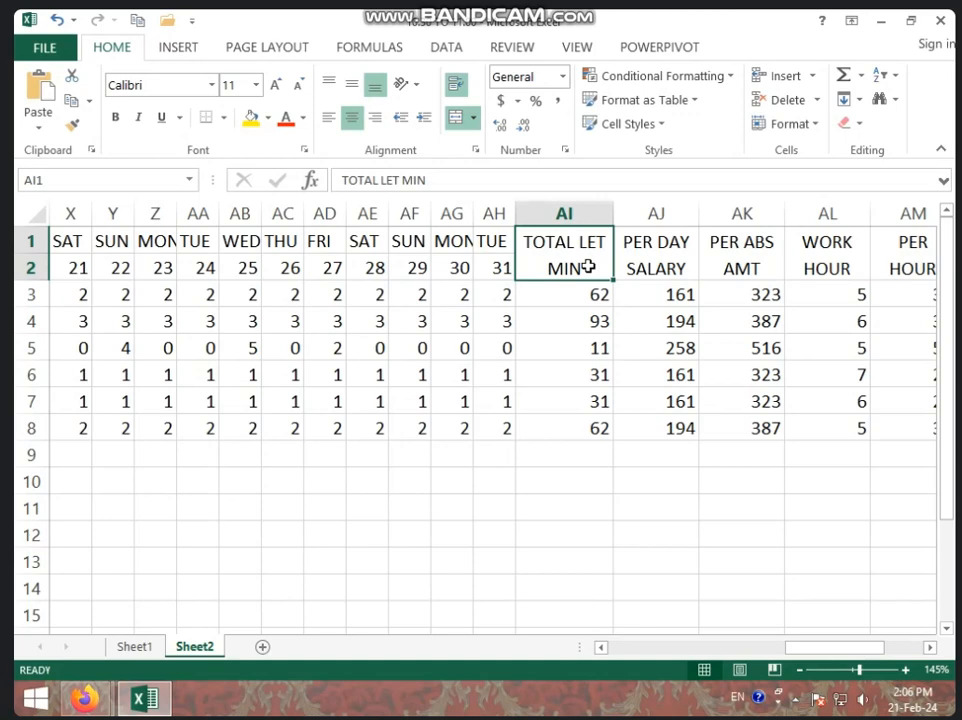
pyautogui.click(653, 266)
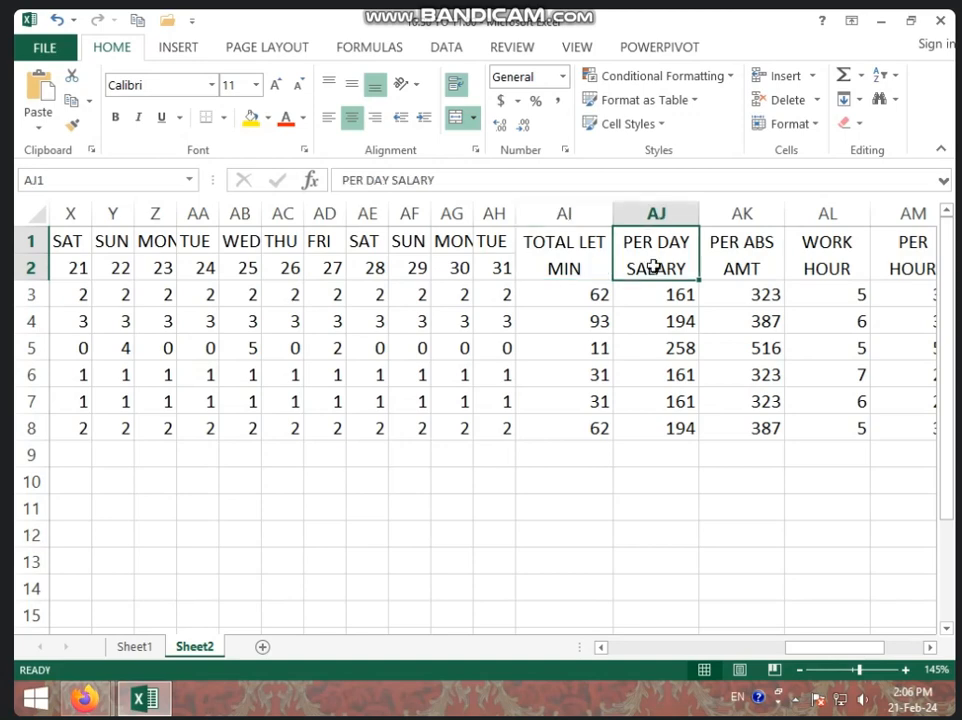
pyautogui.click(727, 267)
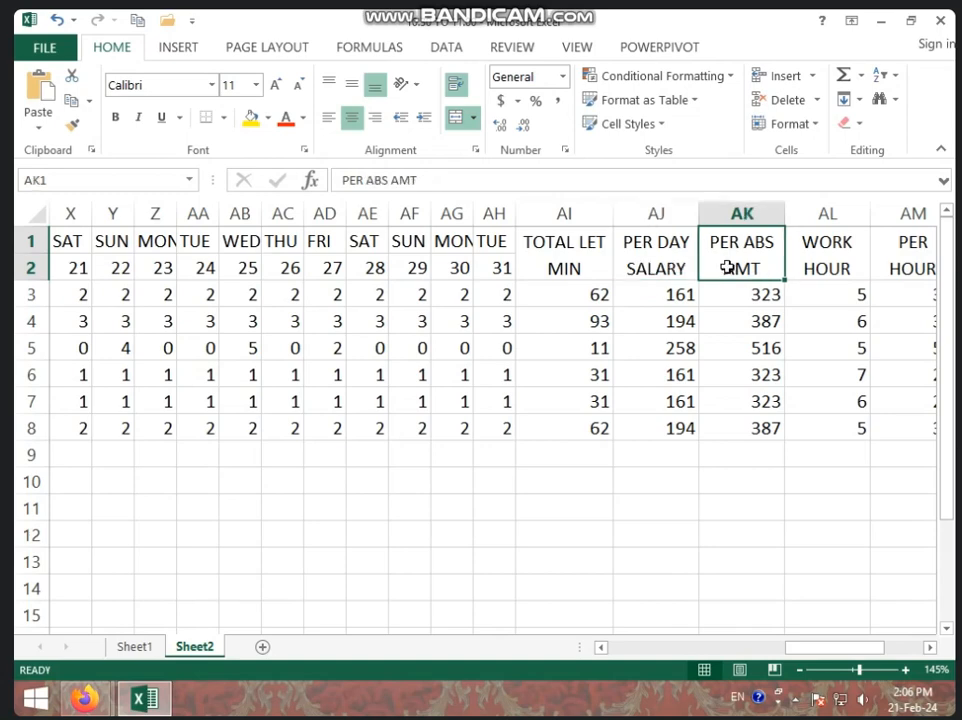
pyautogui.click(668, 269)
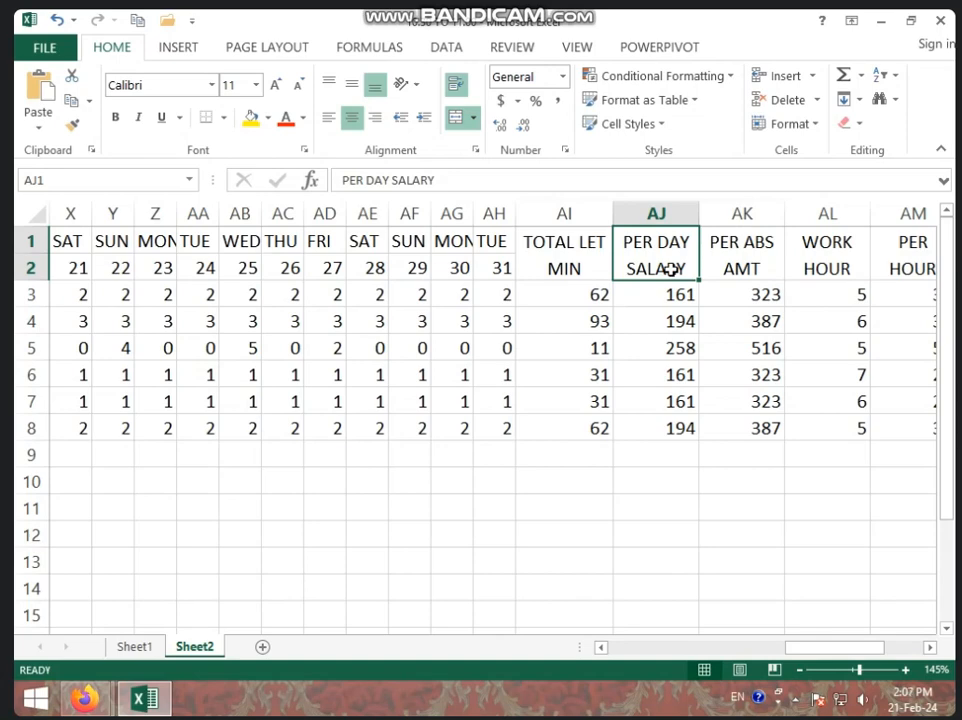
pyautogui.click(737, 268)
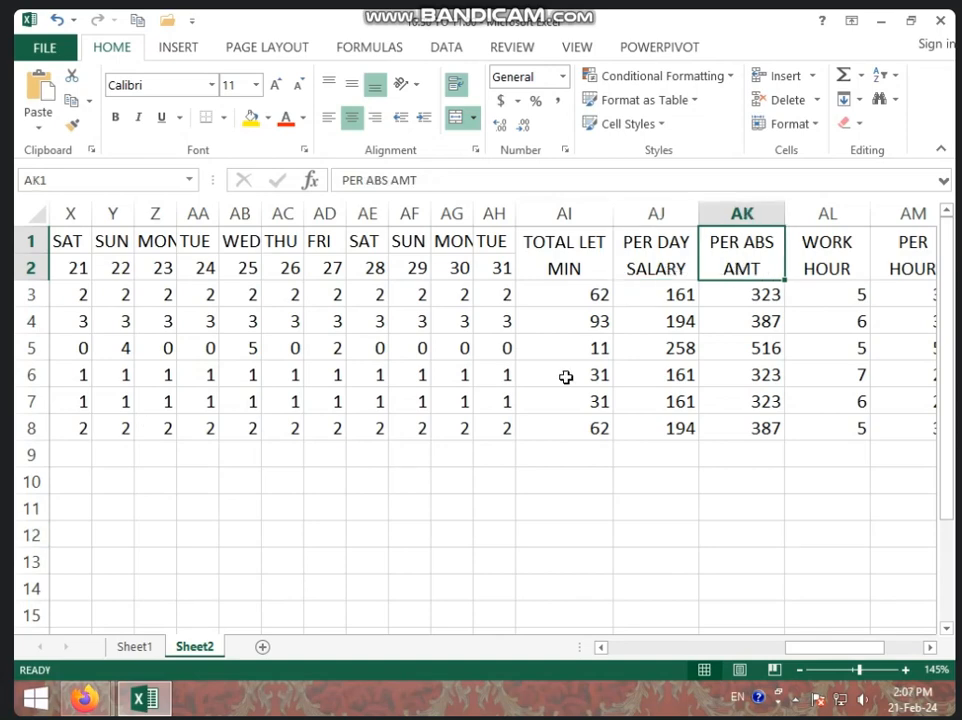
pyautogui.click(645, 257)
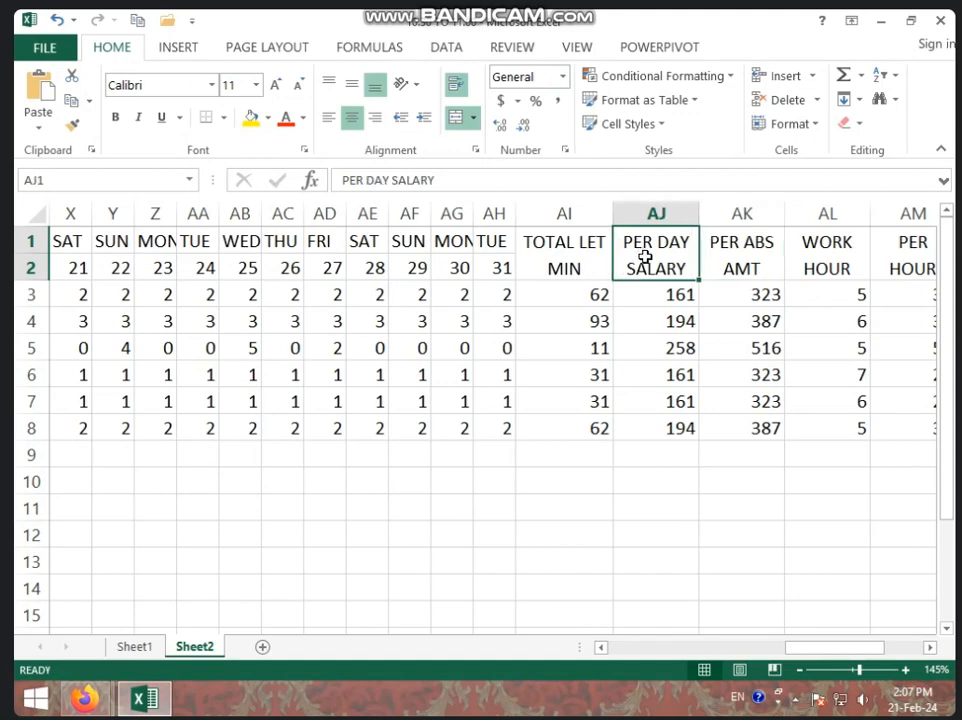
# Examine Sheet2's WORK HOUR column, the PER HOUR and PER MIN formulas in row 3, and the TOTAL LET MIN heading.
pyautogui.click(809, 266)
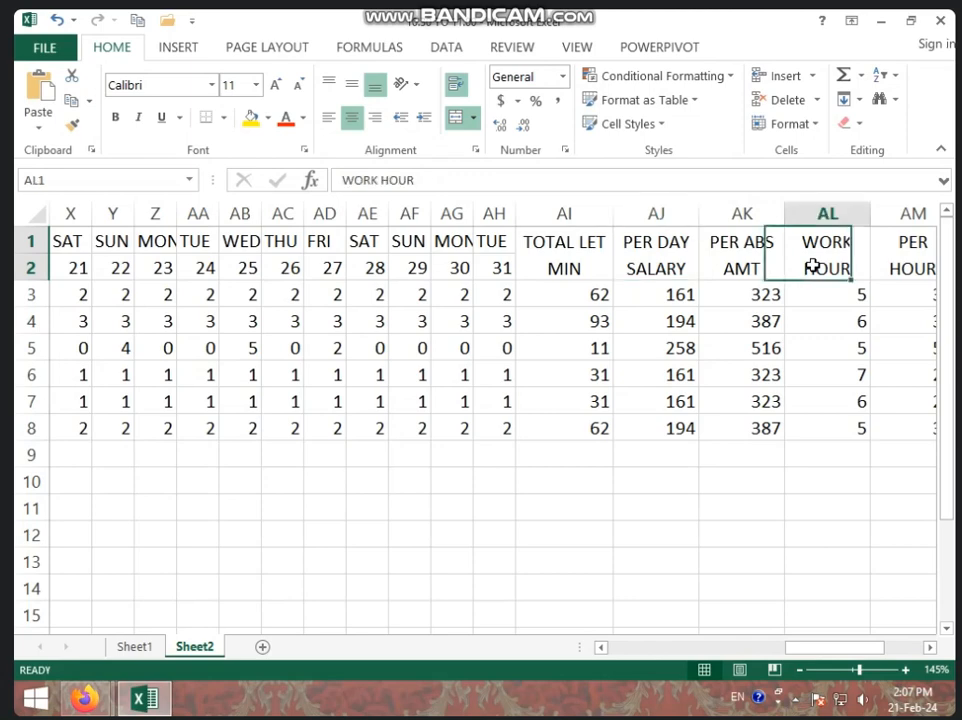
pyautogui.moveTo(803, 651); pyautogui.dragTo(837, 648)
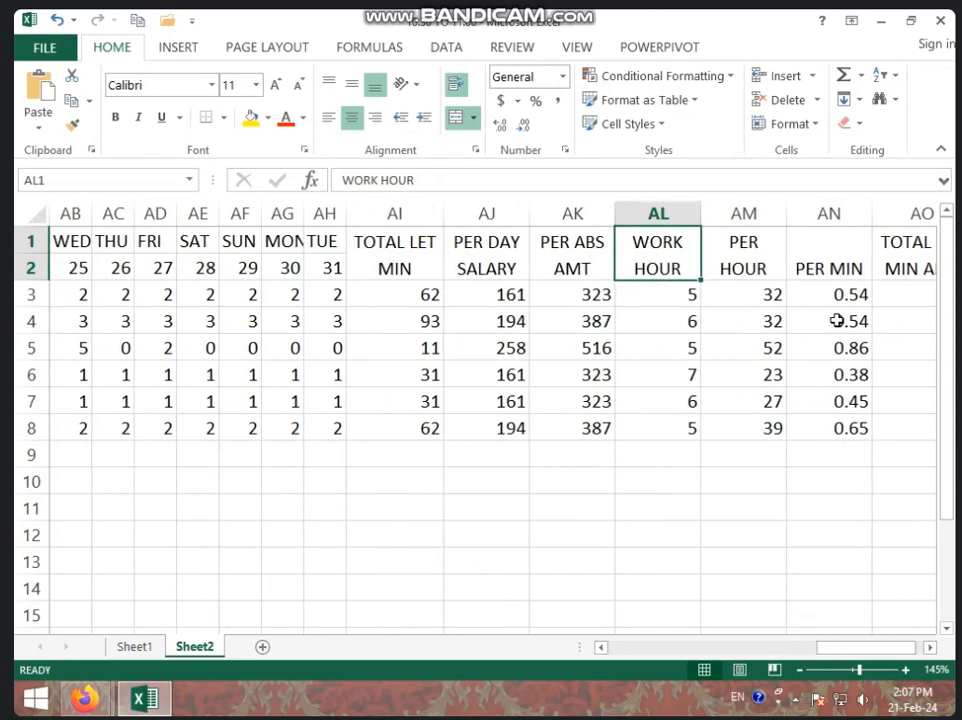
pyautogui.click(732, 254)
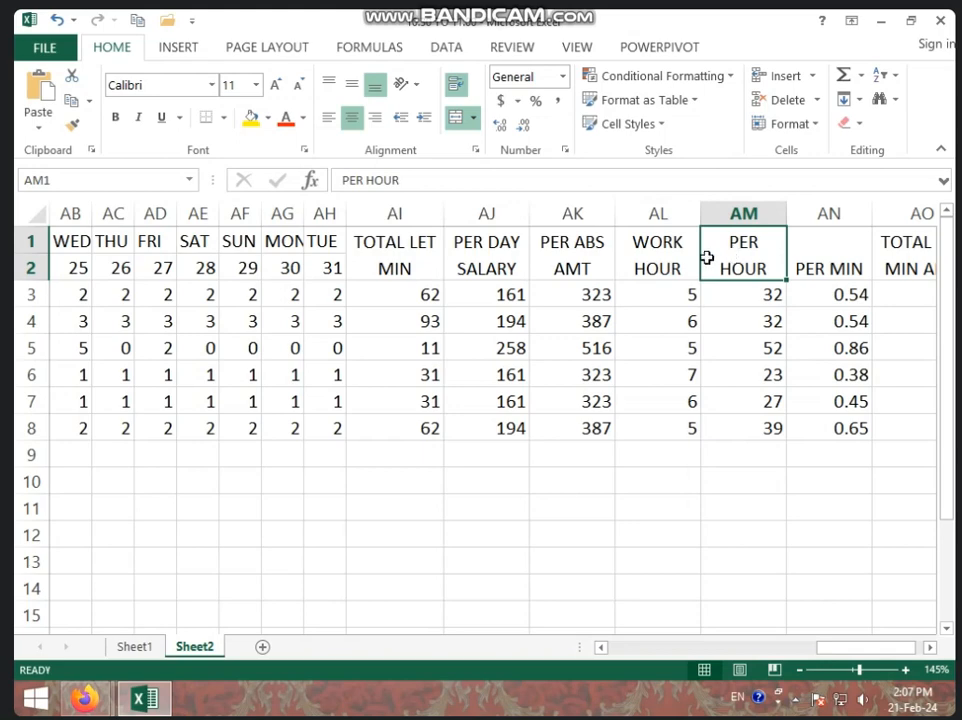
pyautogui.click(676, 262)
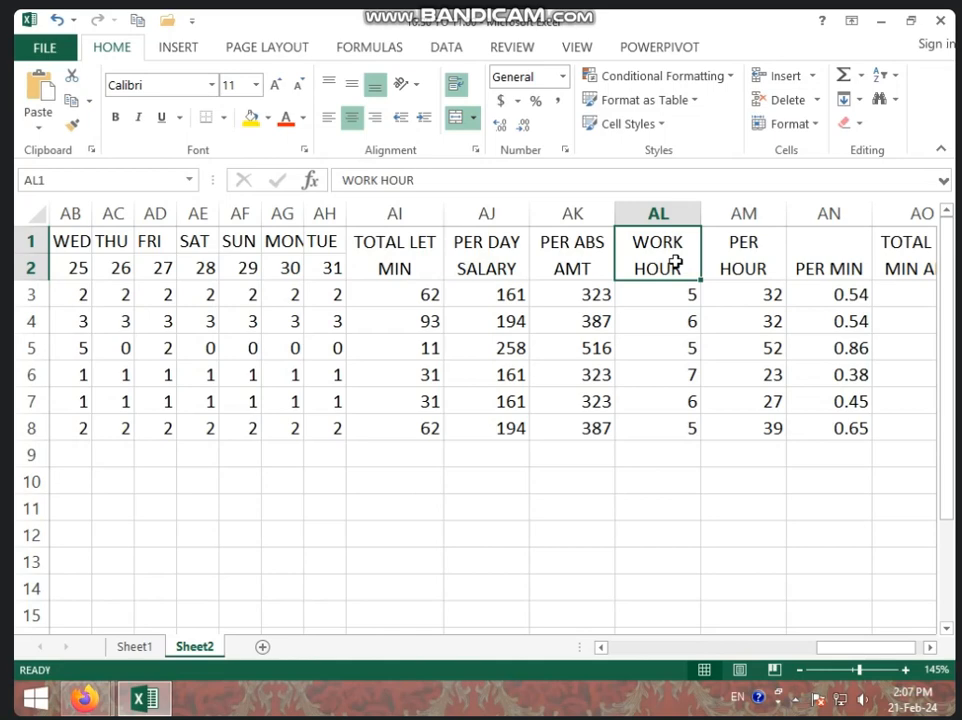
pyautogui.click(758, 290)
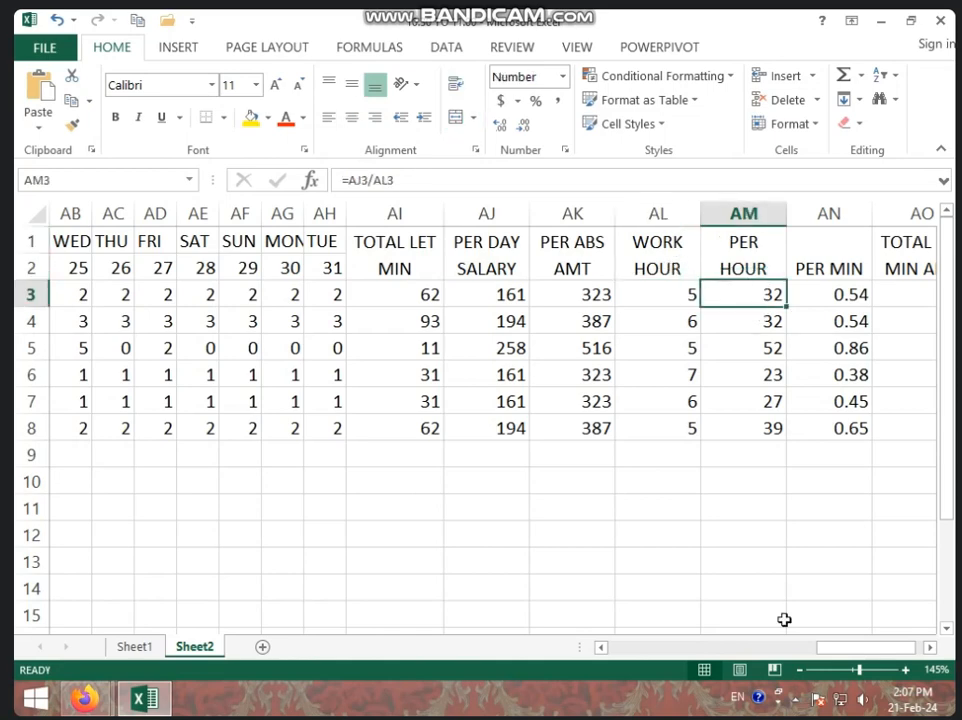
pyautogui.click(840, 295)
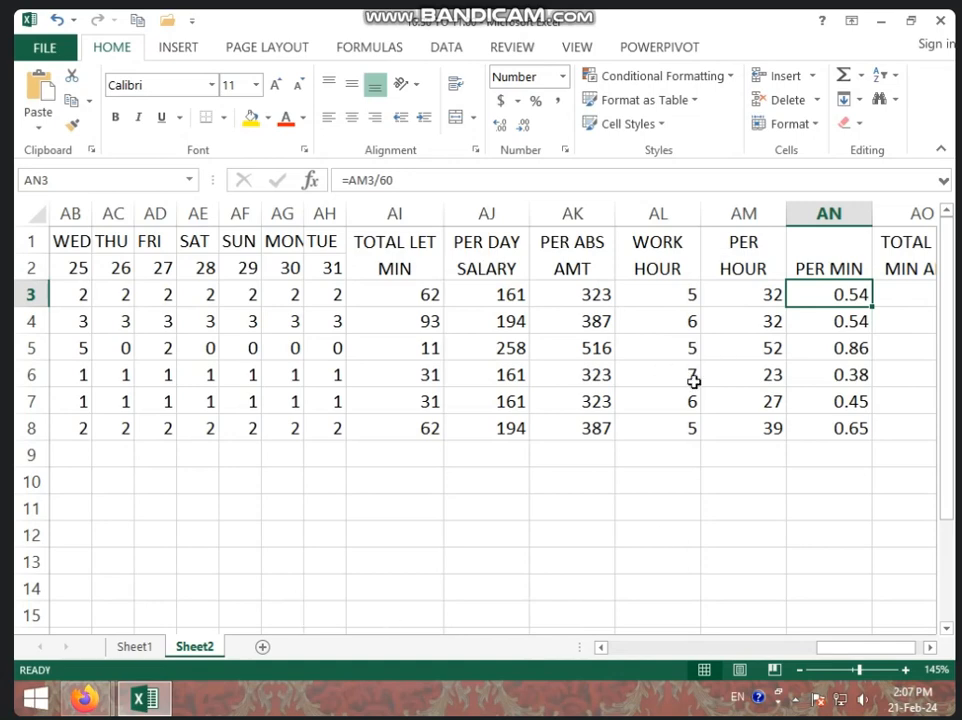
pyautogui.click(429, 264)
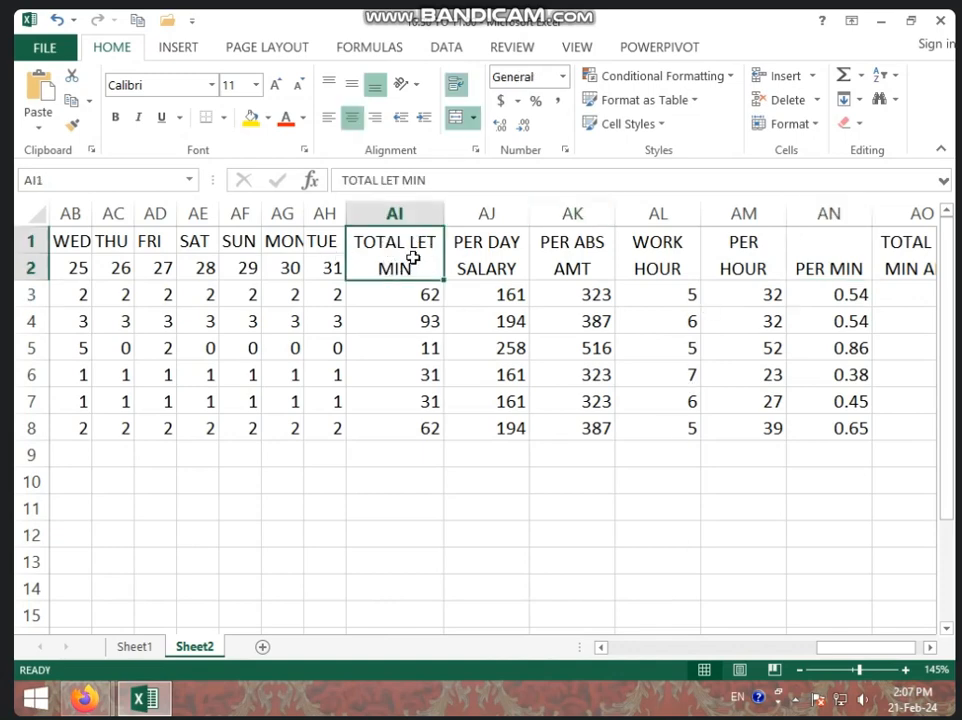
# Insert a new blank worksheet directly after Sheet1.
pyautogui.click(135, 646)
pyautogui.scroll(-3, 260, 556)
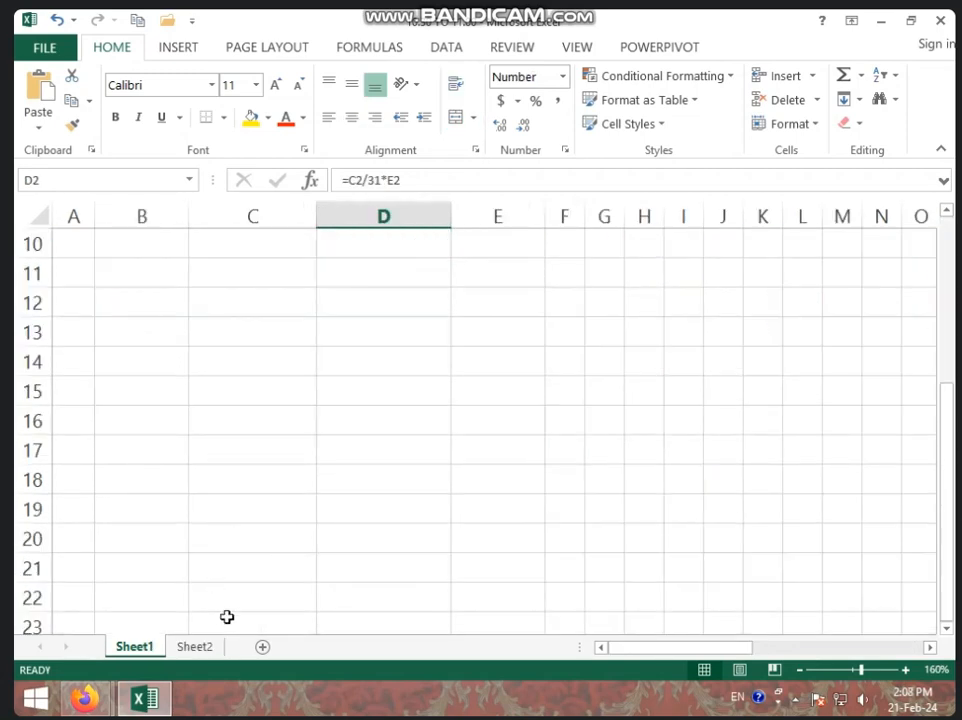
pyautogui.click(262, 647)
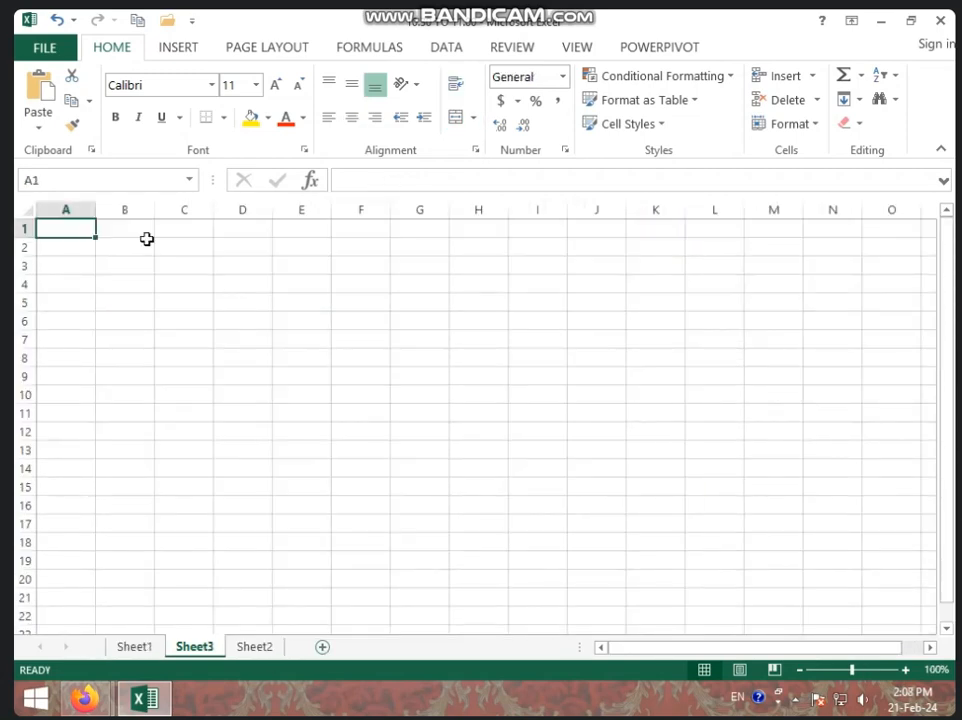
# Link Sheet3's A1 to the TOTAL LET MIN heading with =Sheet2!AI1 and fill the formula down to A11.
pyautogui.write('=')
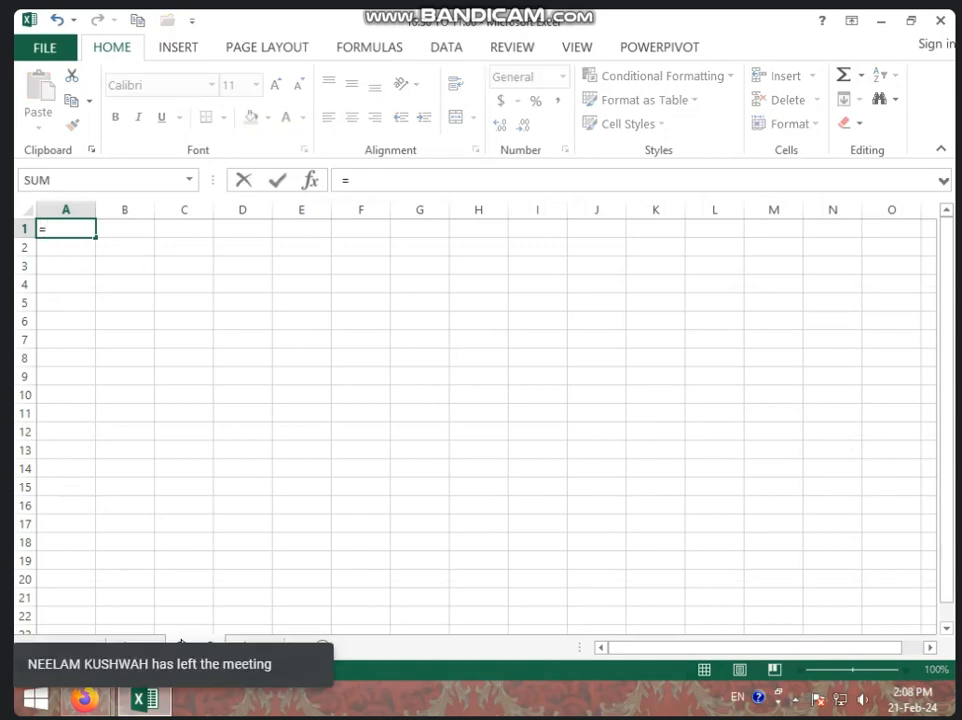
pyautogui.click(254, 646)
pyautogui.click(381, 258)
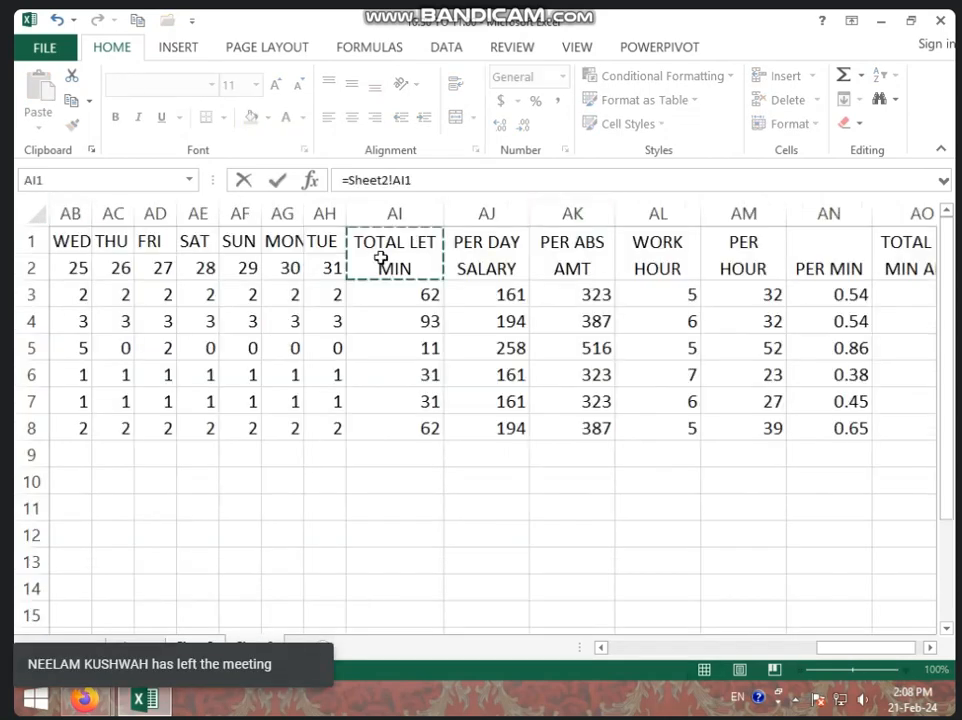
pyautogui.press('Return')
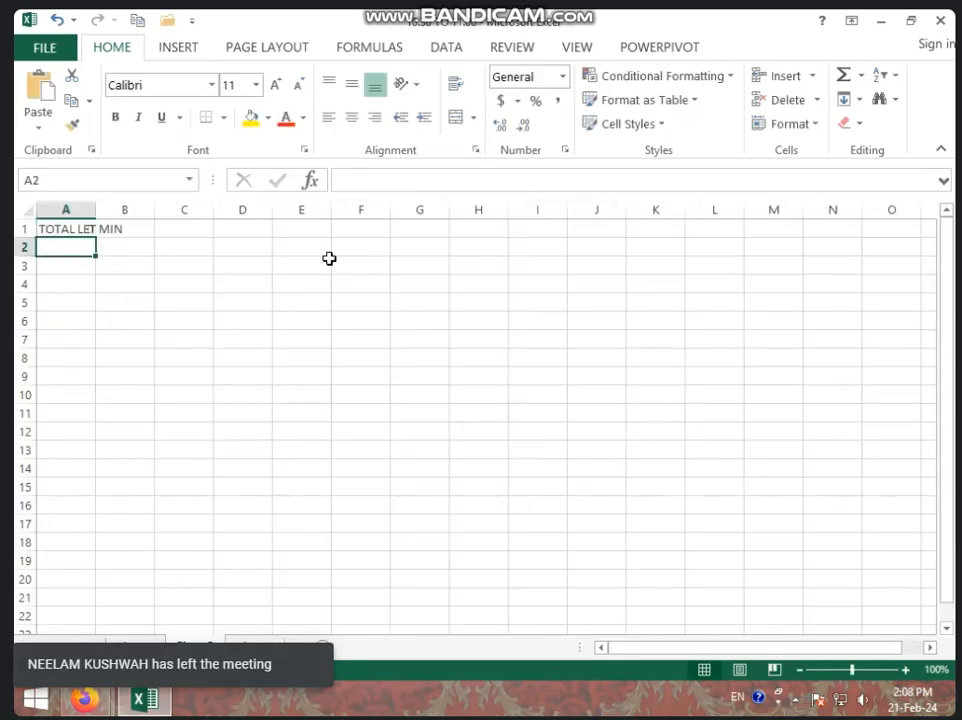
pyautogui.click(90, 226)
pyautogui.moveTo(97, 240); pyautogui.dragTo(97, 415)
pyautogui.click(70, 247)
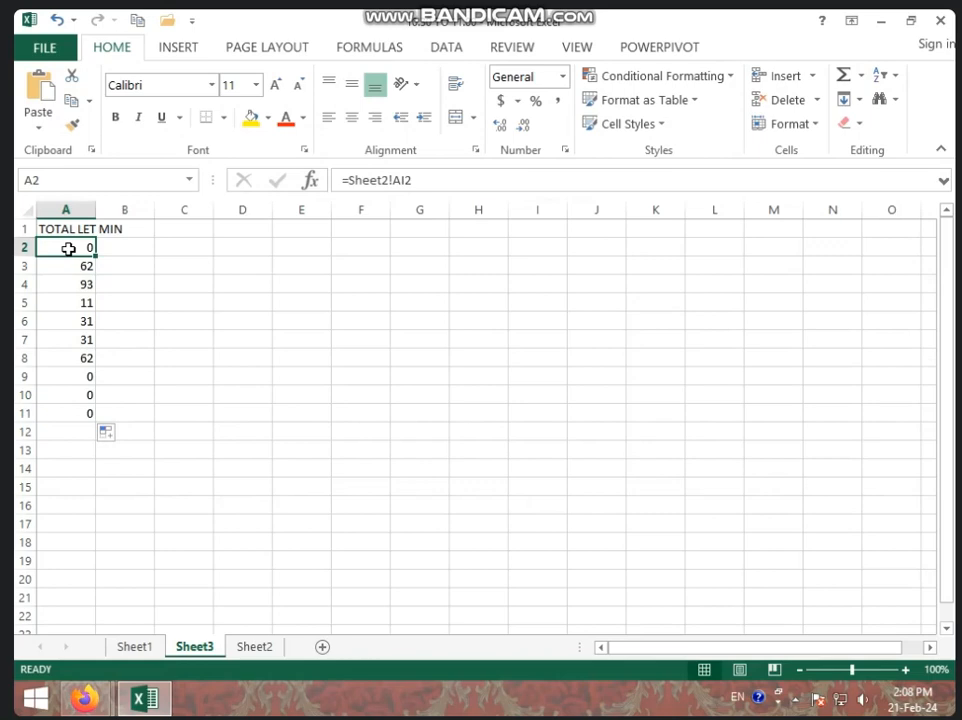
pyautogui.click(226, 279)
# Merge and centre A1:A2 on Sheet3, keeping only the upper value, and wrap the heading text.
pyautogui.click(91, 231)
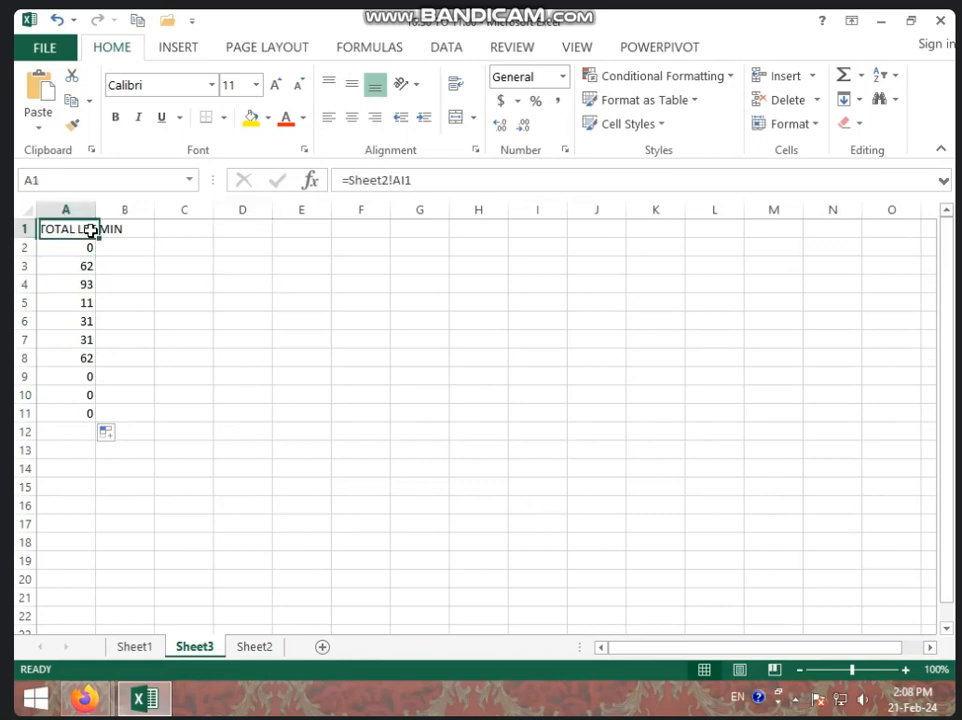
pyautogui.moveTo(91, 231); pyautogui.dragTo(75, 240)
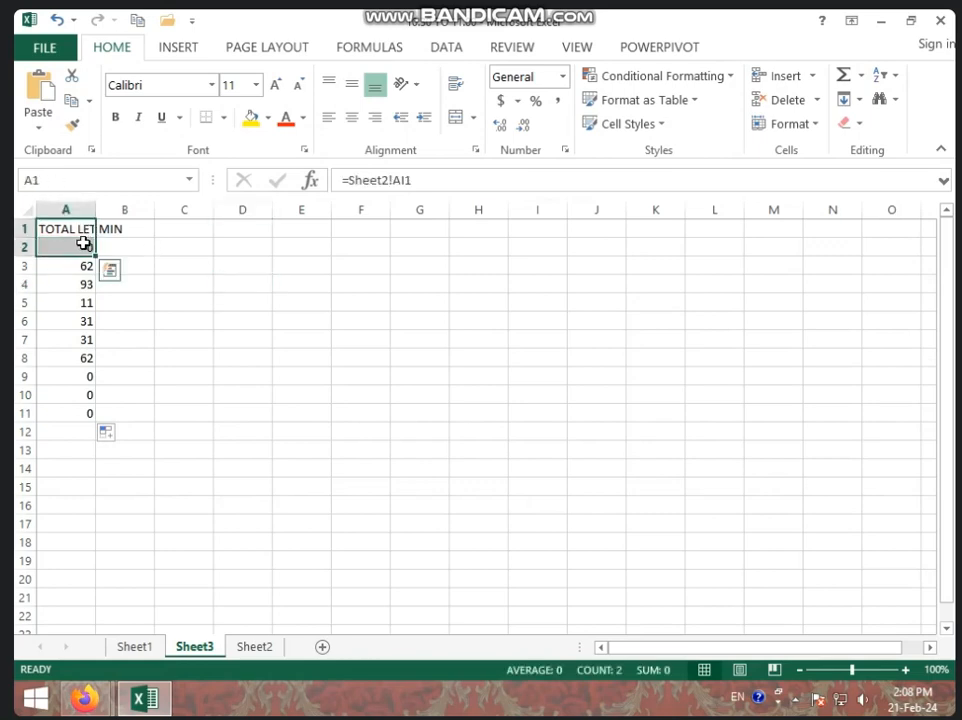
pyautogui.click(456, 117)
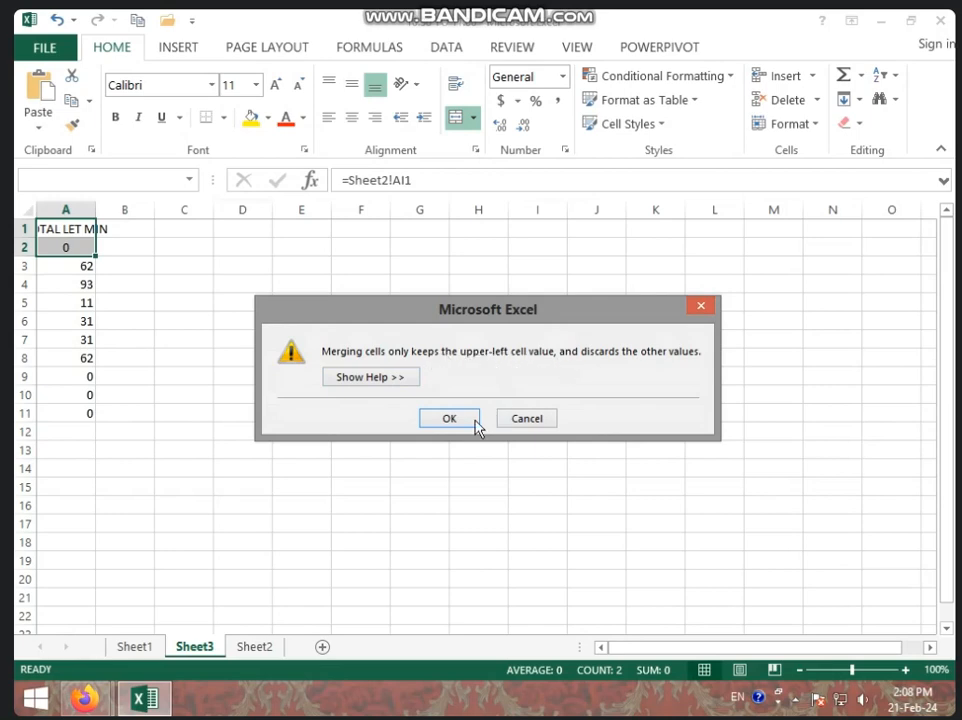
pyautogui.click(449, 418)
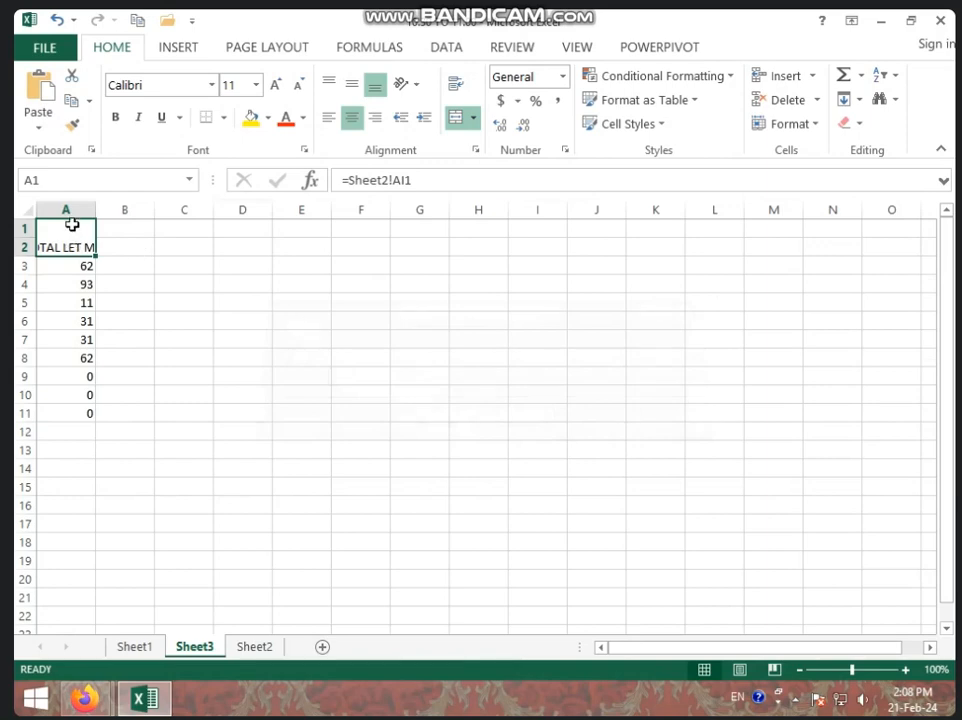
pyautogui.click(457, 89)
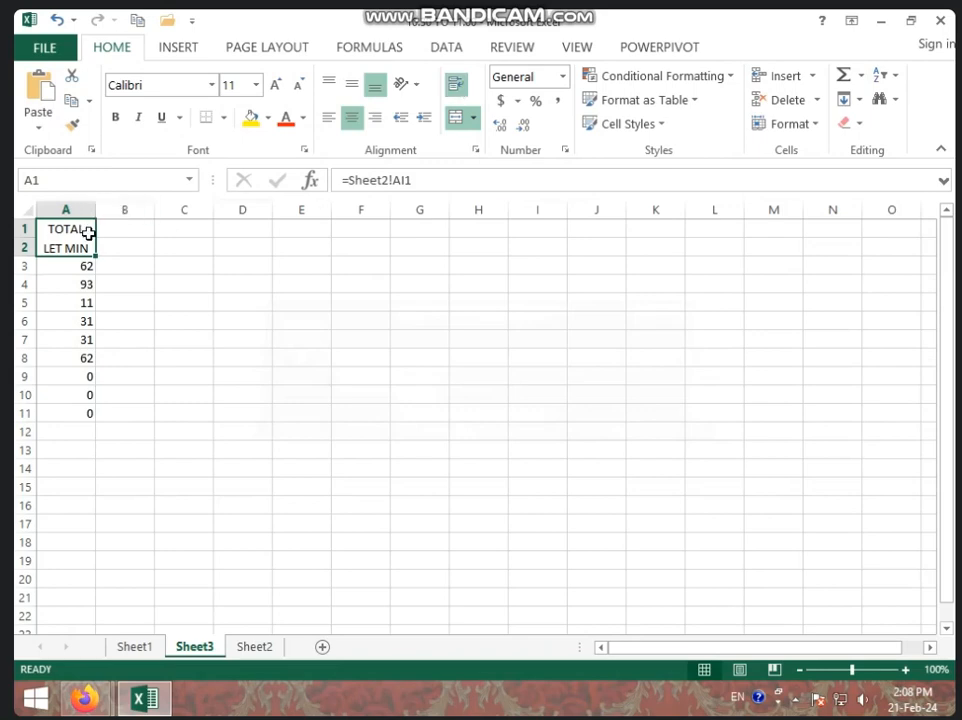
pyautogui.click(318, 393)
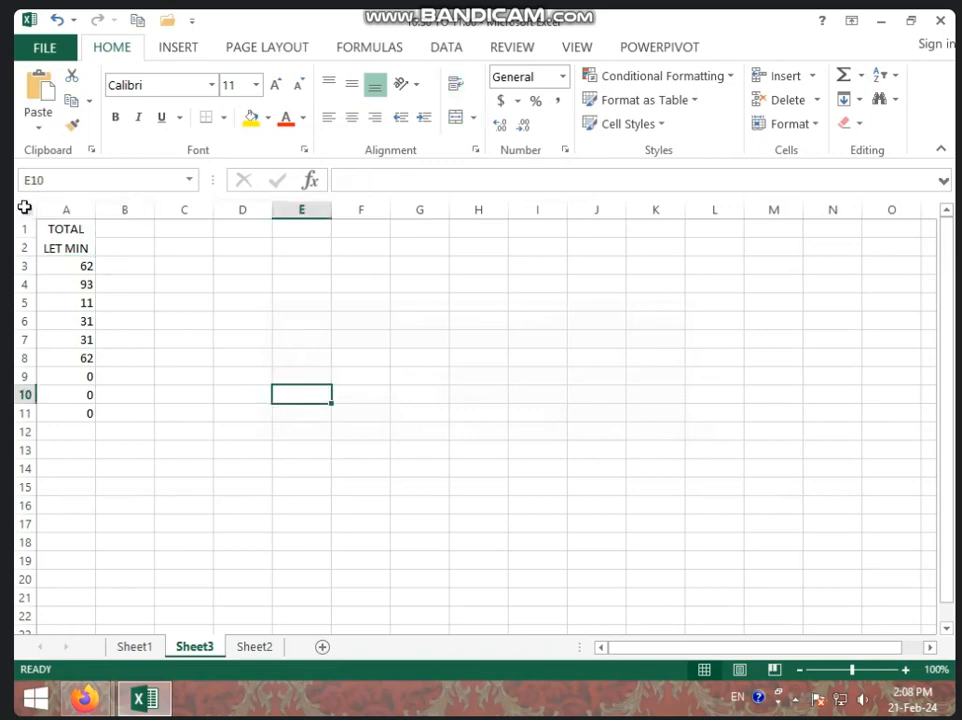
# Permanently delete Sheet3 from the workbook.
pyautogui.rightClick(204, 646)
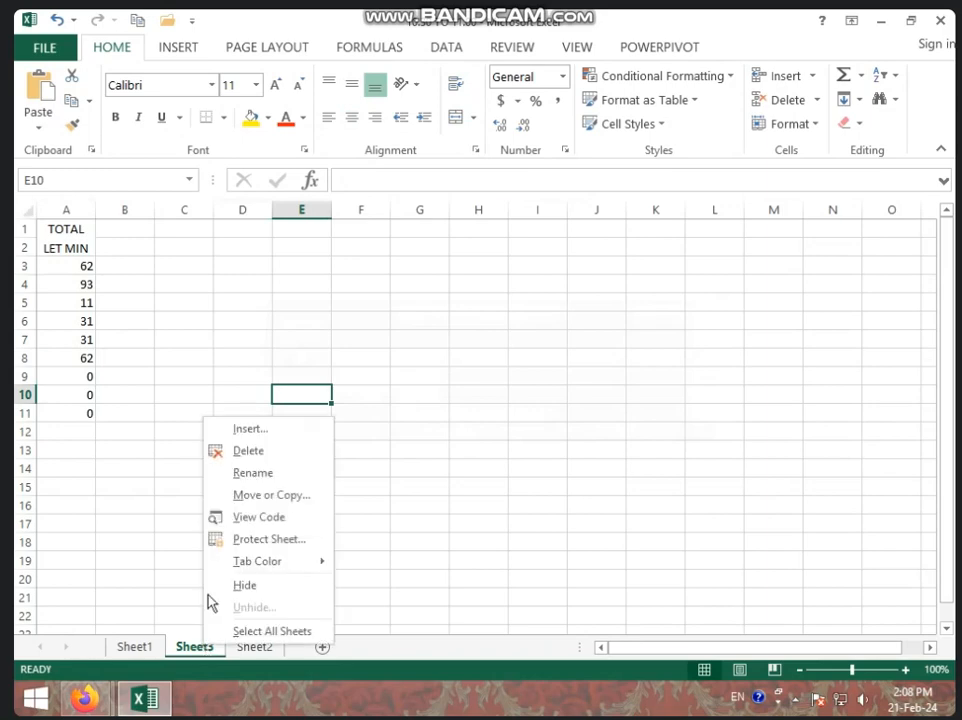
pyautogui.click(248, 452)
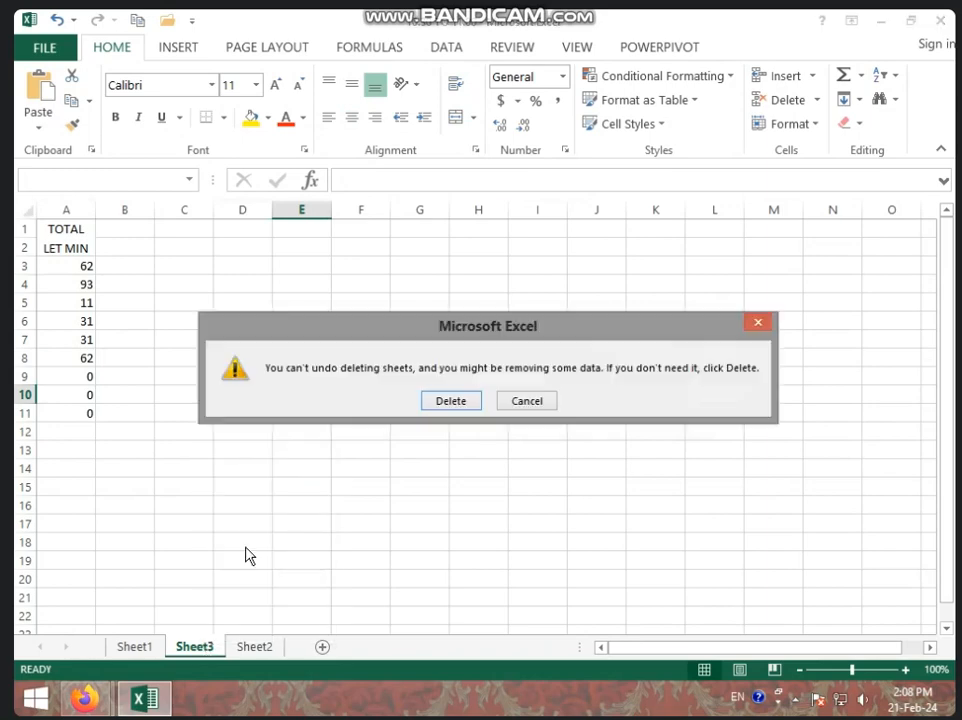
pyautogui.click(453, 400)
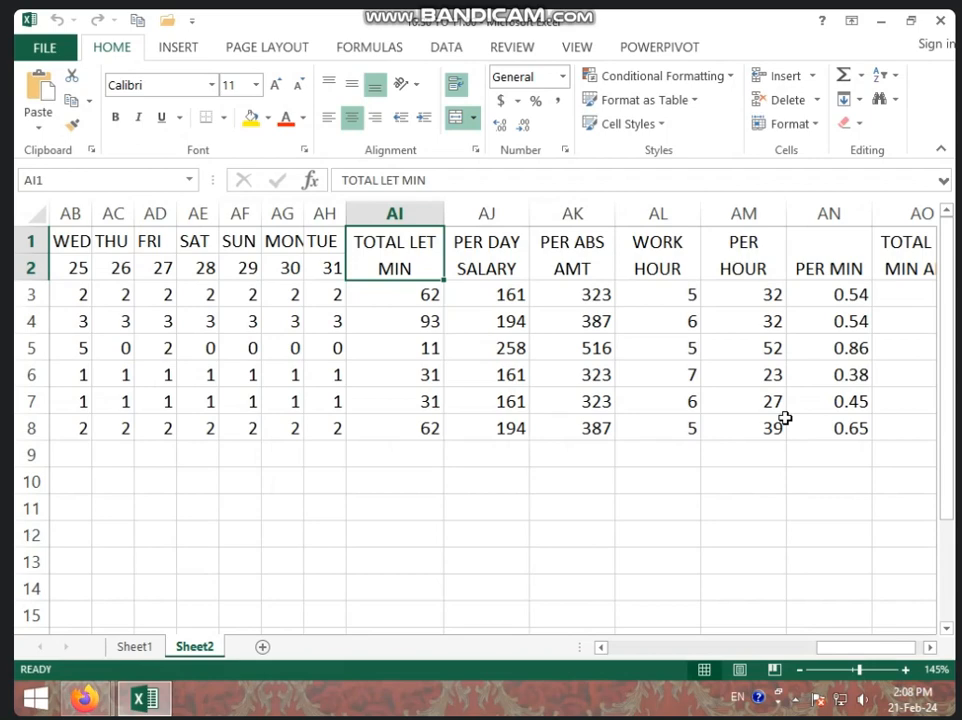
# Clear the contents of AI3:AO8 on Sheet2, from TOTAL LET MIN through TOTAL MIN AMT, keeping the headings.
pyautogui.moveTo(392, 294); pyautogui.dragTo(874, 435)
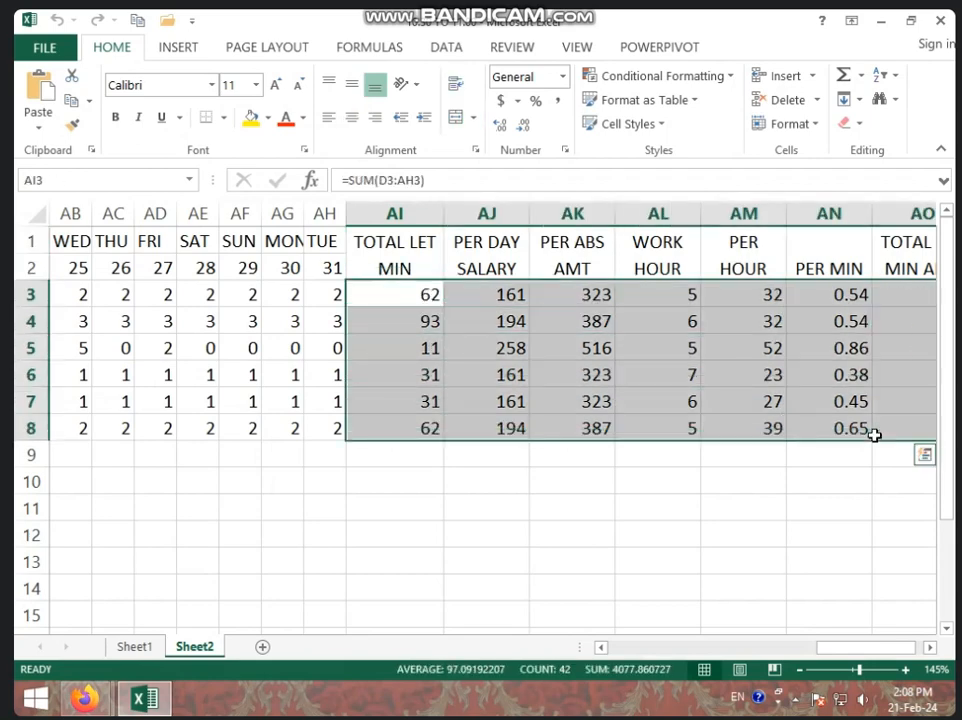
pyautogui.press('Delete')
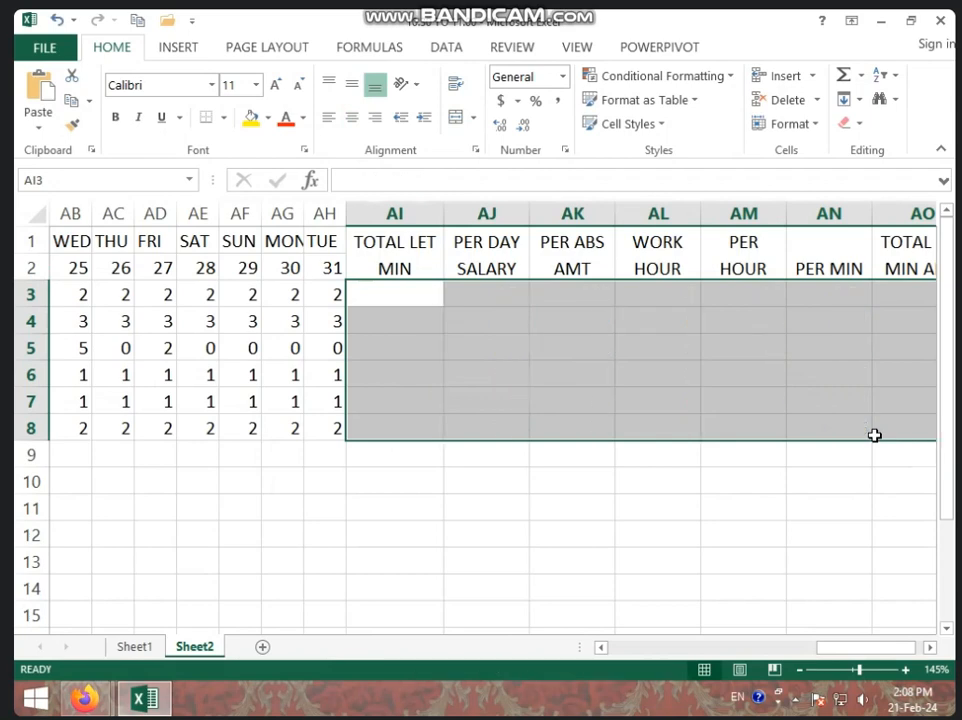
pyautogui.click(740, 510)
# Calculate TOTAL LET MIN in AI3 with =SUM(D3:AH3) and fill the formula down to AI8.
pyautogui.click(378, 296)
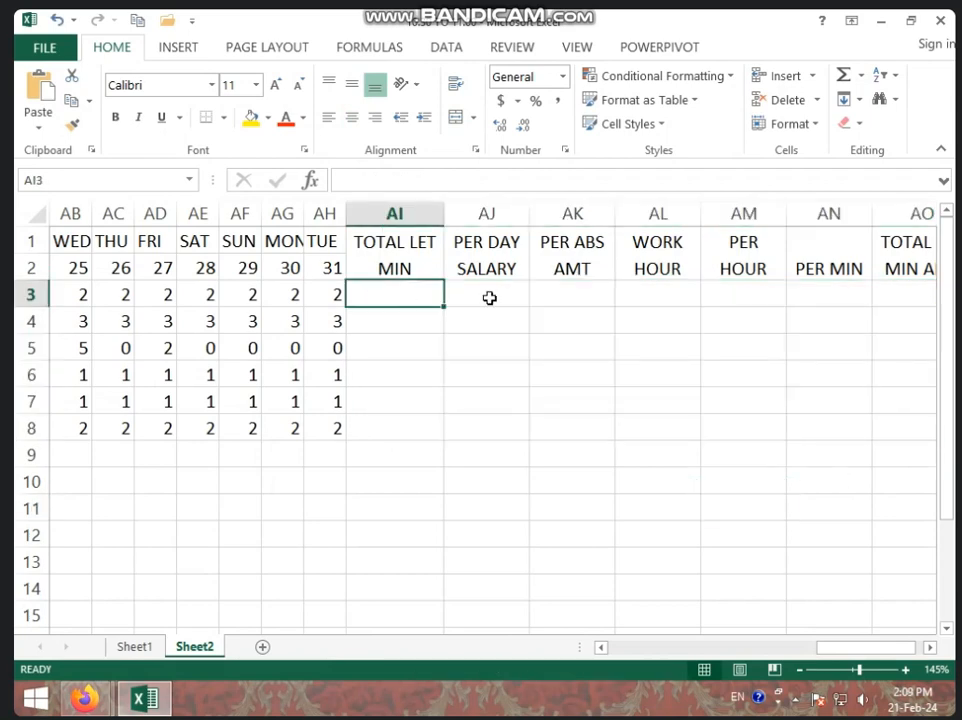
pyautogui.write('=SU')
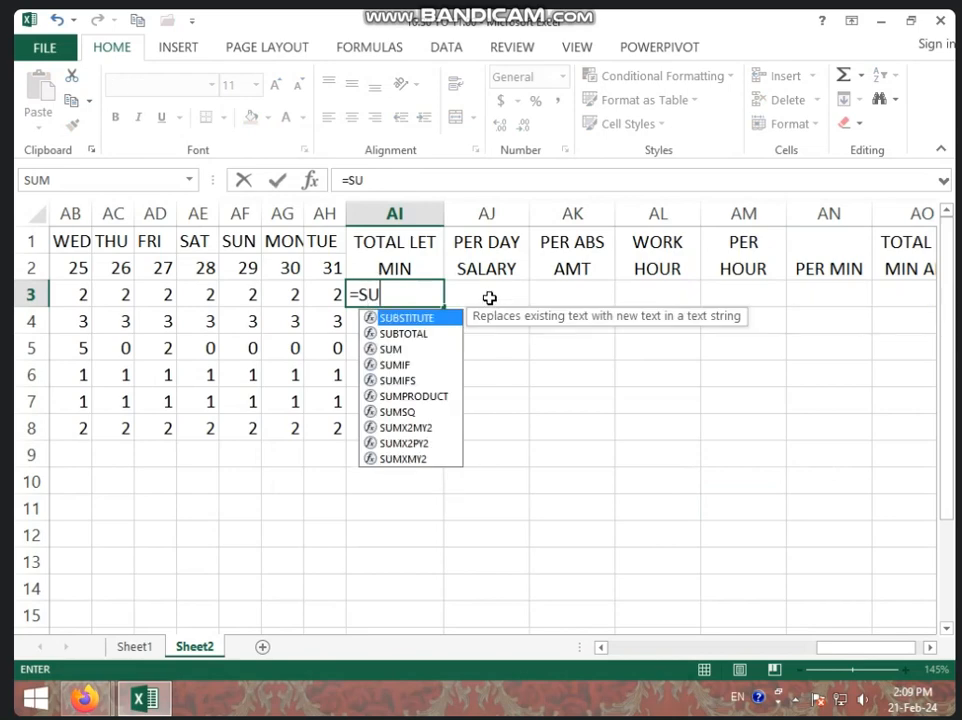
pyautogui.write('M(')
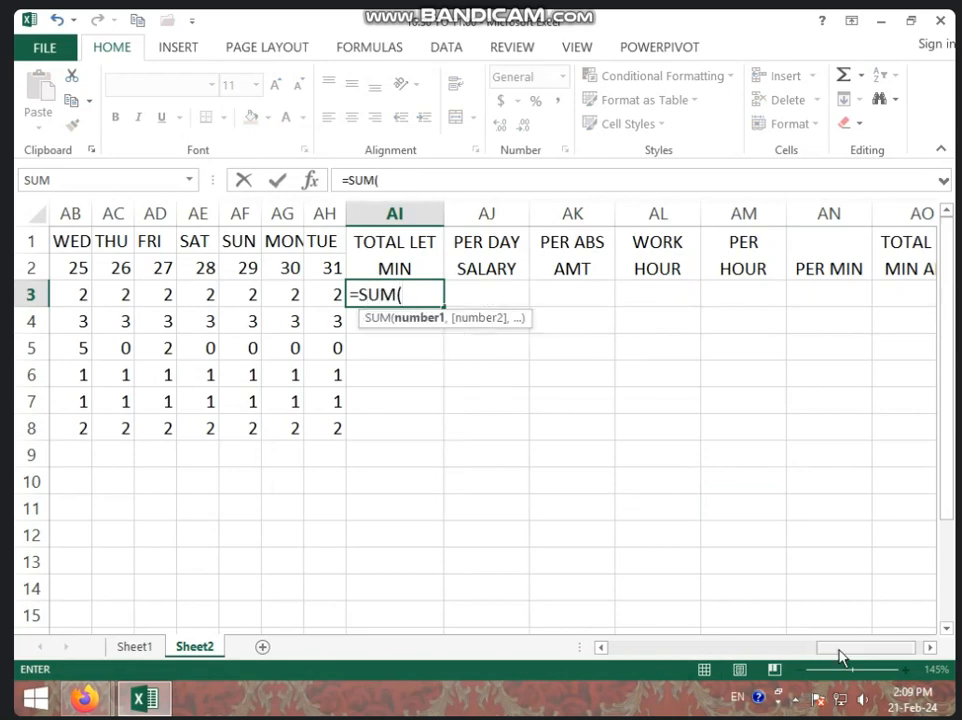
pyautogui.moveTo(842, 647); pyautogui.dragTo(640, 648)
pyautogui.moveTo(311, 294); pyautogui.dragTo(612, 303)
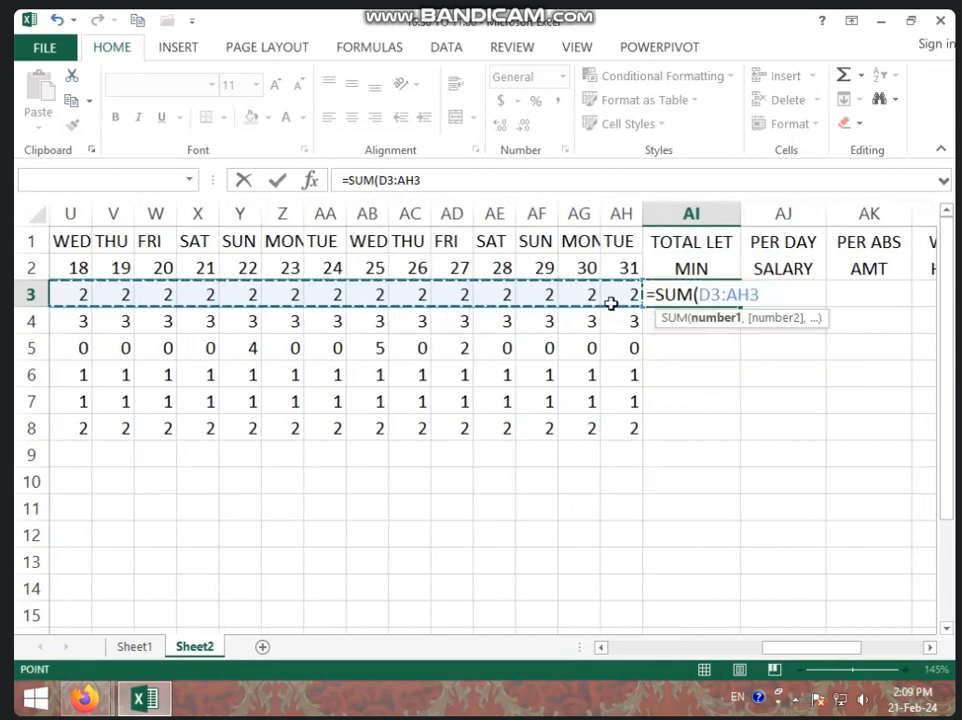
pyautogui.write(')')
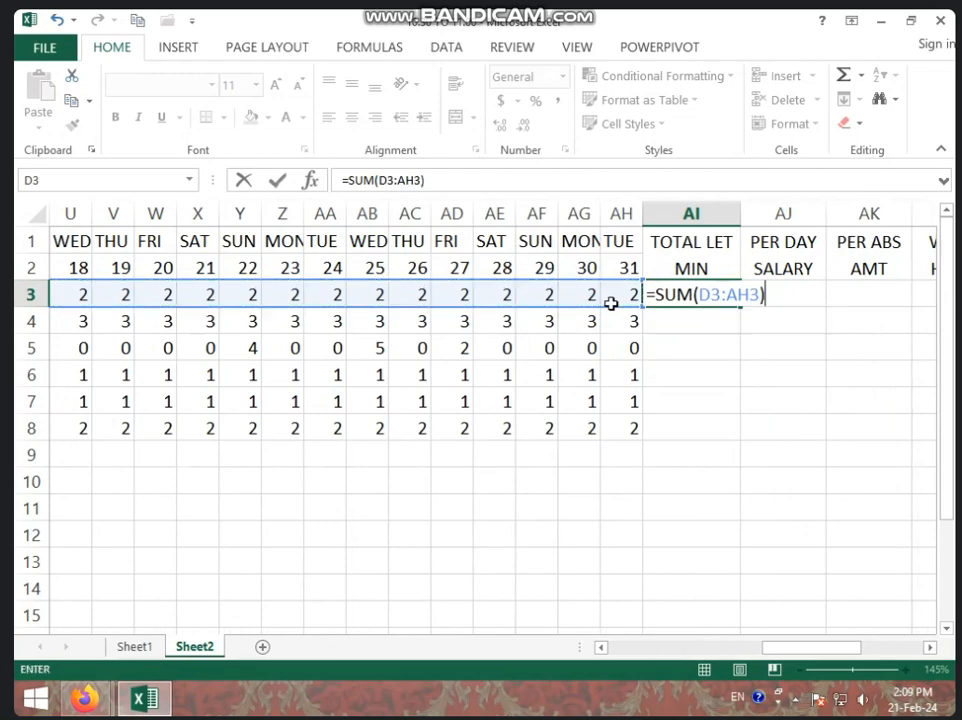
pyautogui.press('Return')
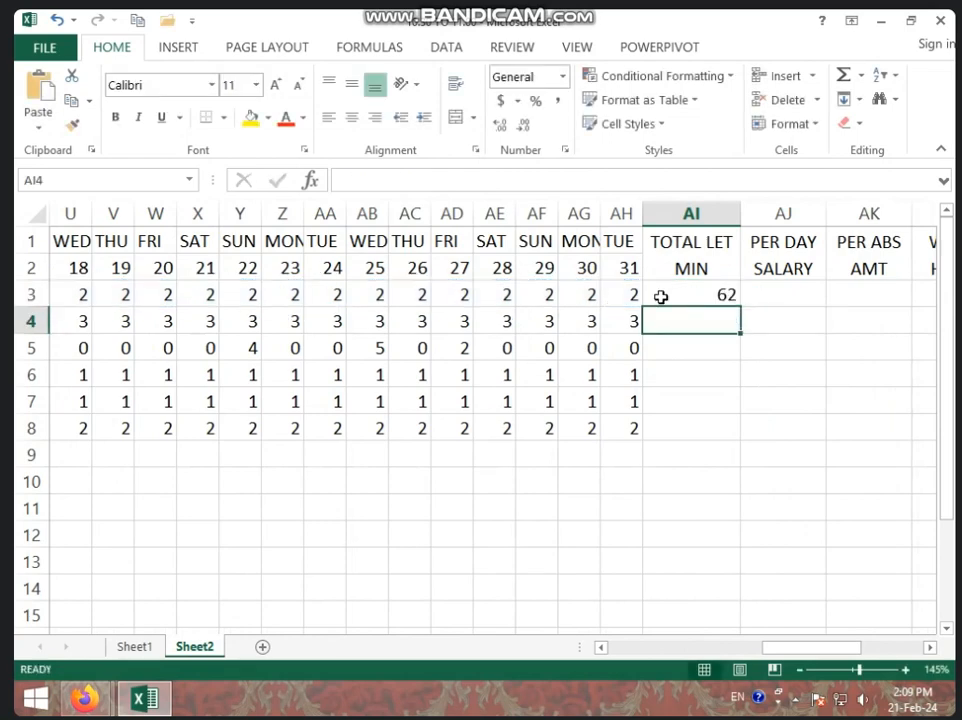
pyautogui.click(690, 302)
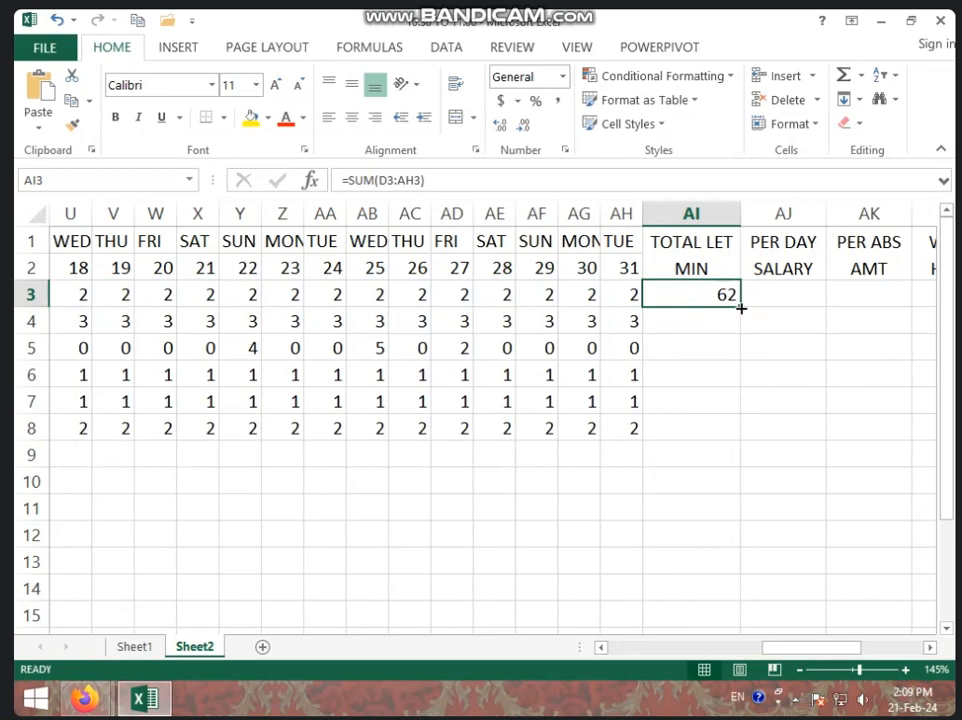
pyautogui.moveTo(741, 309); pyautogui.dragTo(734, 434)
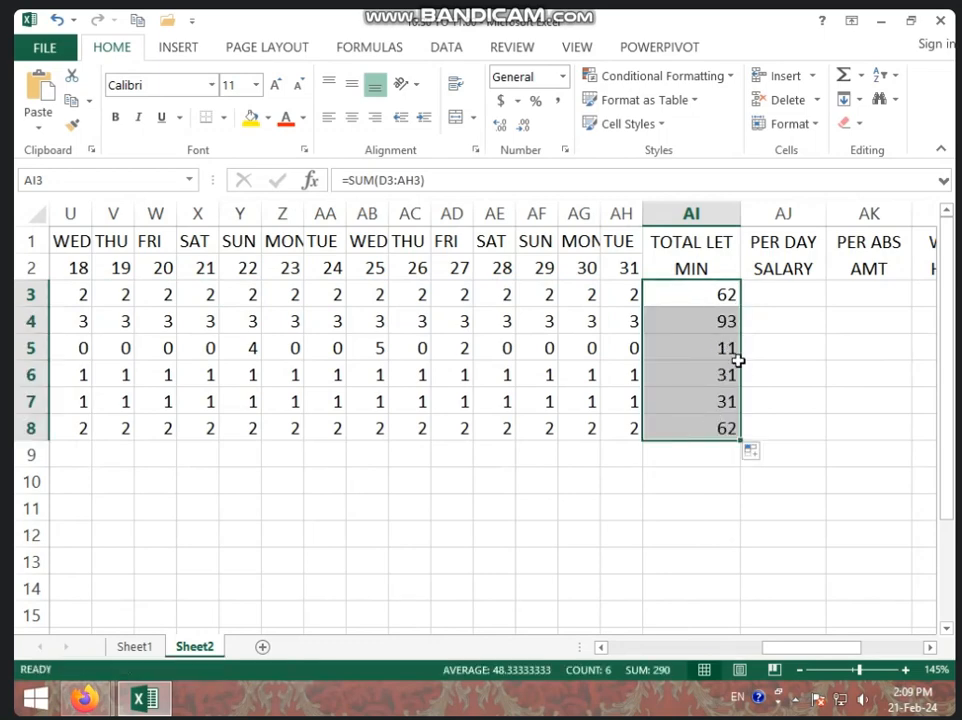
# Calculate PER DAY SALARY in AJ3 as basic salary over 31 days with =C3/31 and fill it down to AJ8.
pyautogui.click(790, 285)
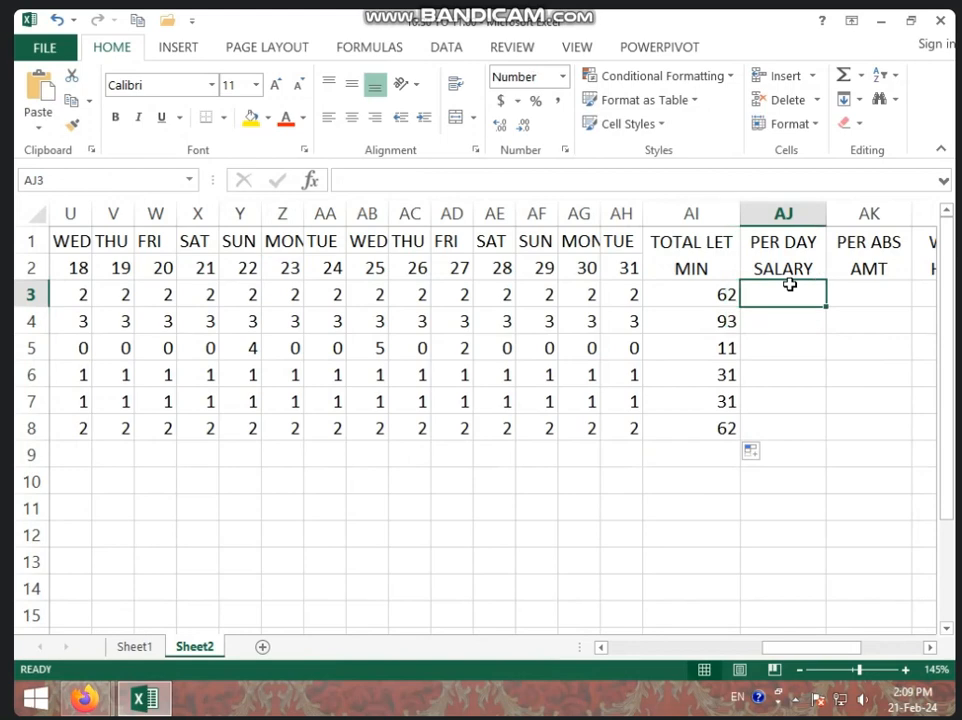
pyautogui.moveTo(786, 650); pyautogui.dragTo(812, 651)
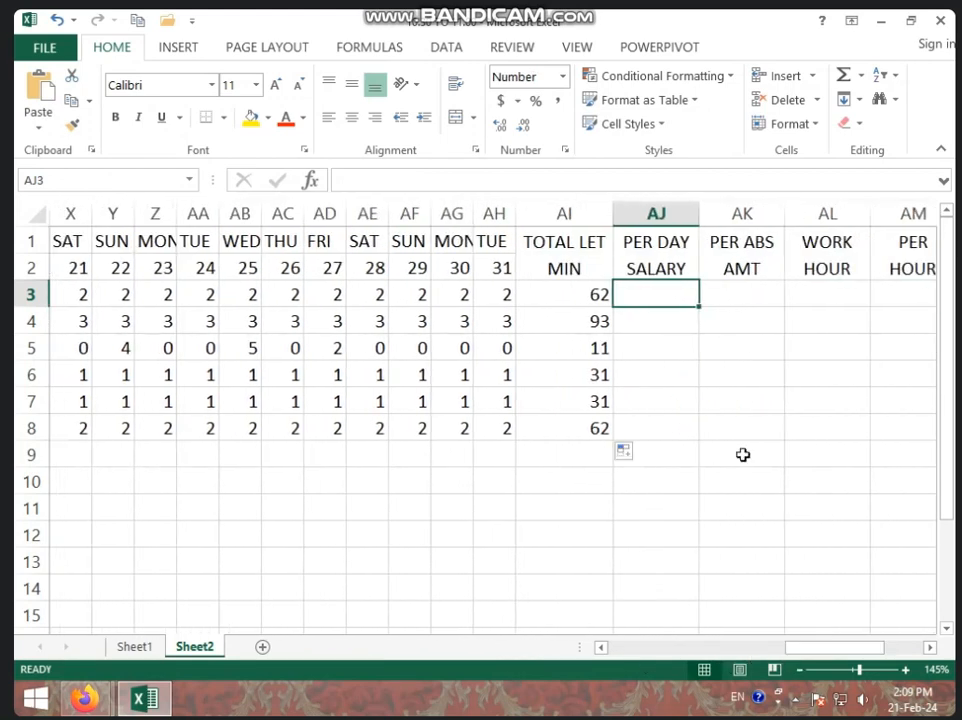
pyautogui.write('=')
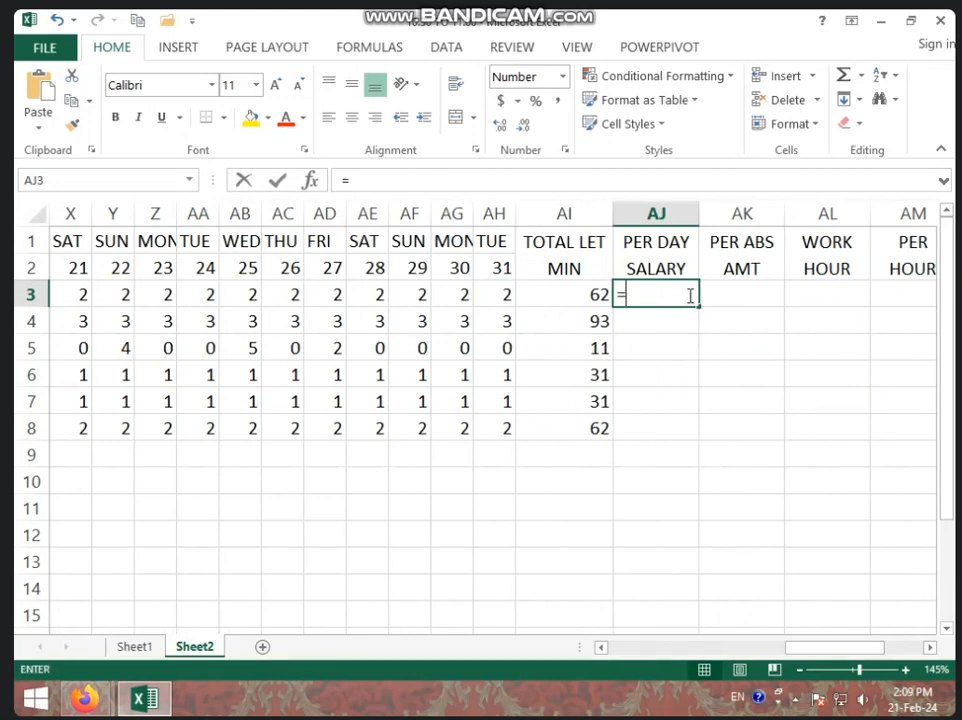
pyautogui.moveTo(816, 648); pyautogui.dragTo(640, 658)
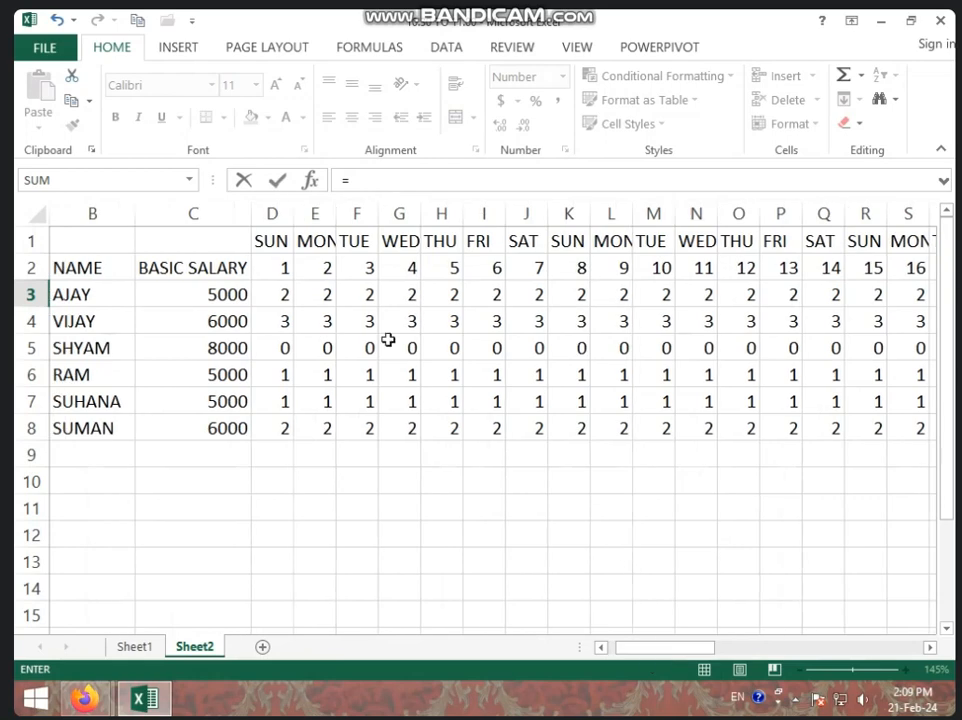
pyautogui.click(234, 289)
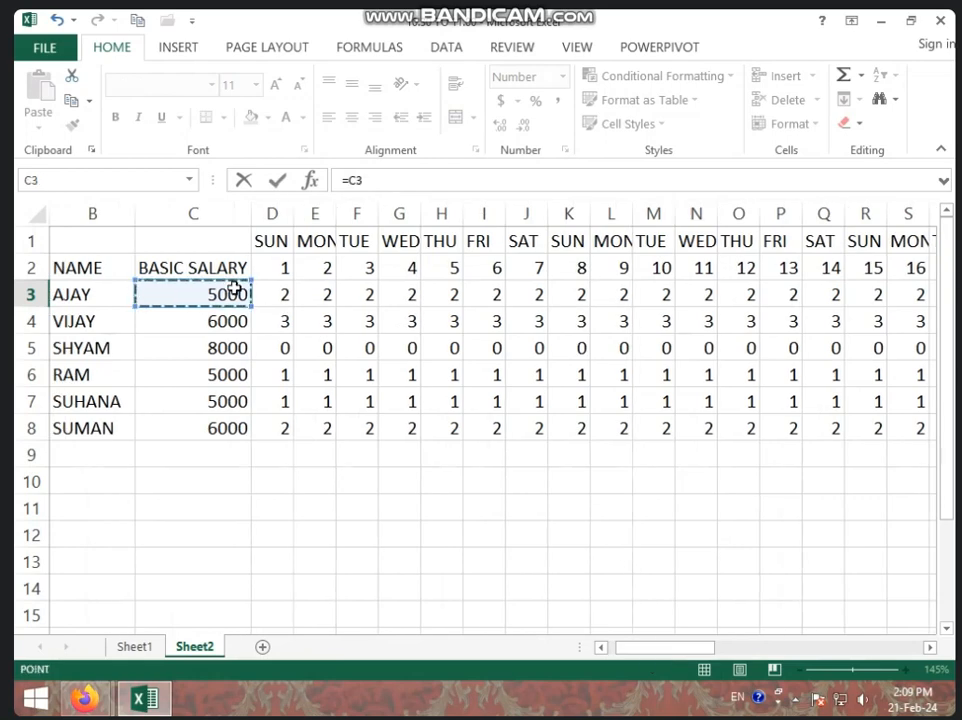
pyautogui.write('/31')
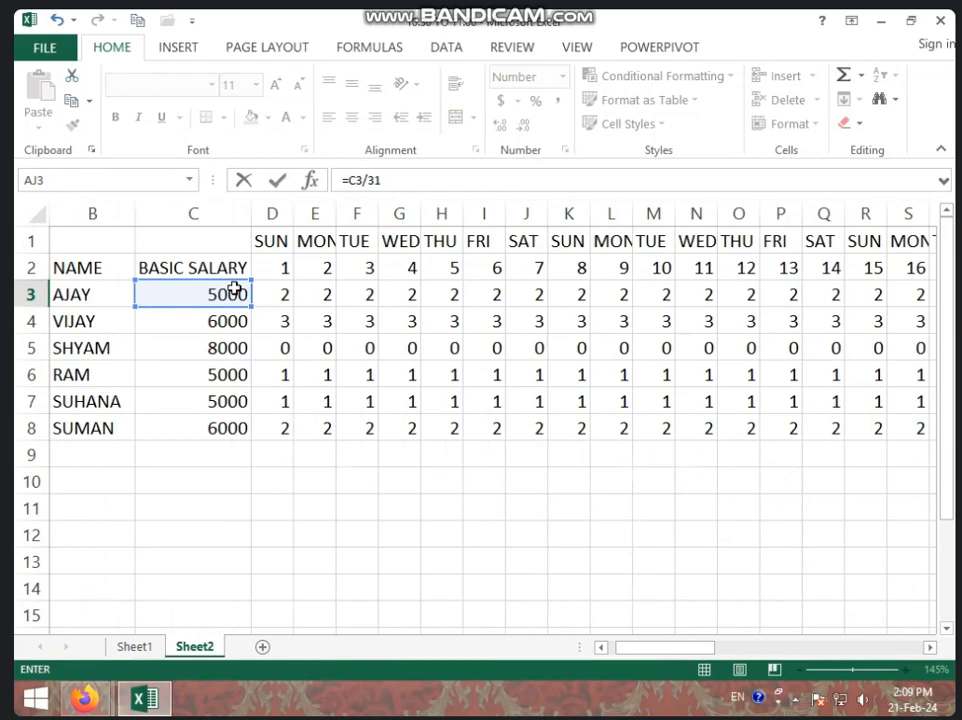
pyautogui.press('Return')
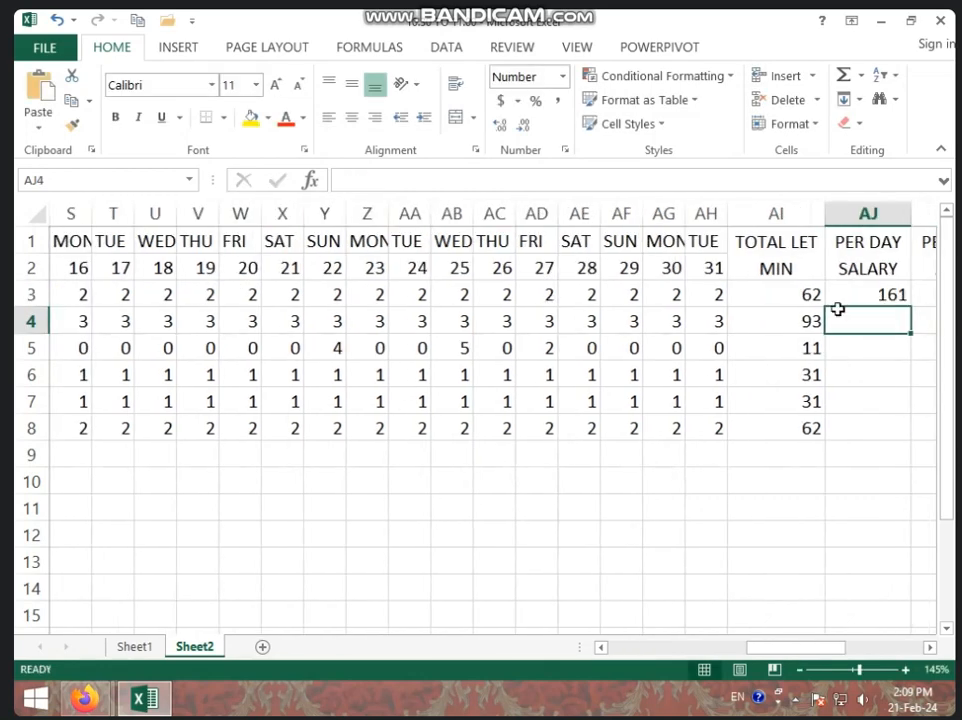
pyautogui.click(868, 297)
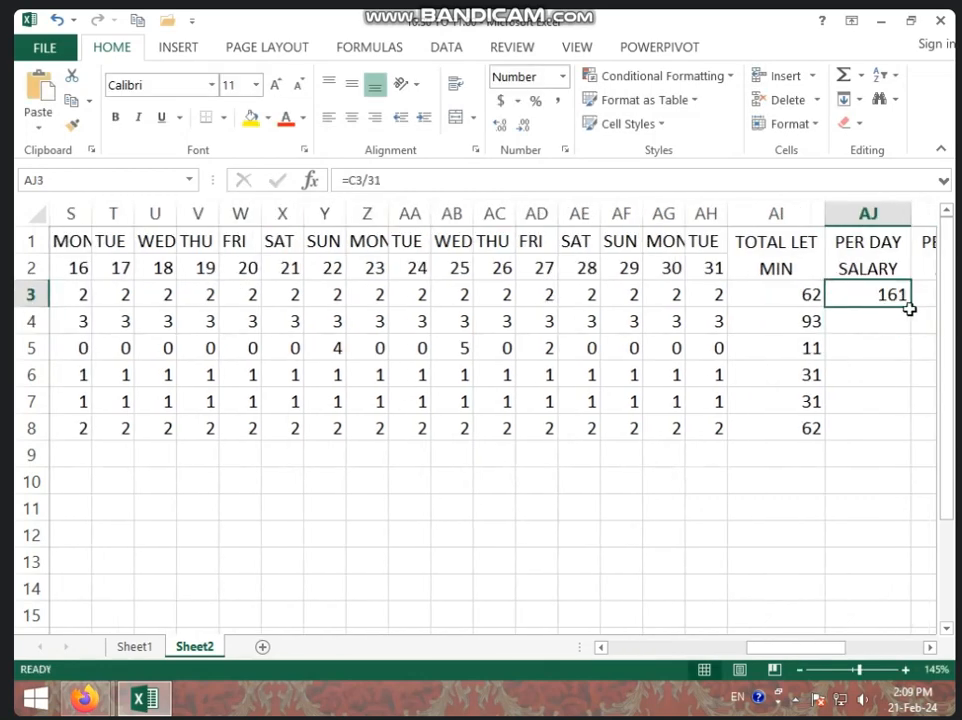
pyautogui.moveTo(911, 308); pyautogui.dragTo(878, 438)
pyautogui.click(879, 482)
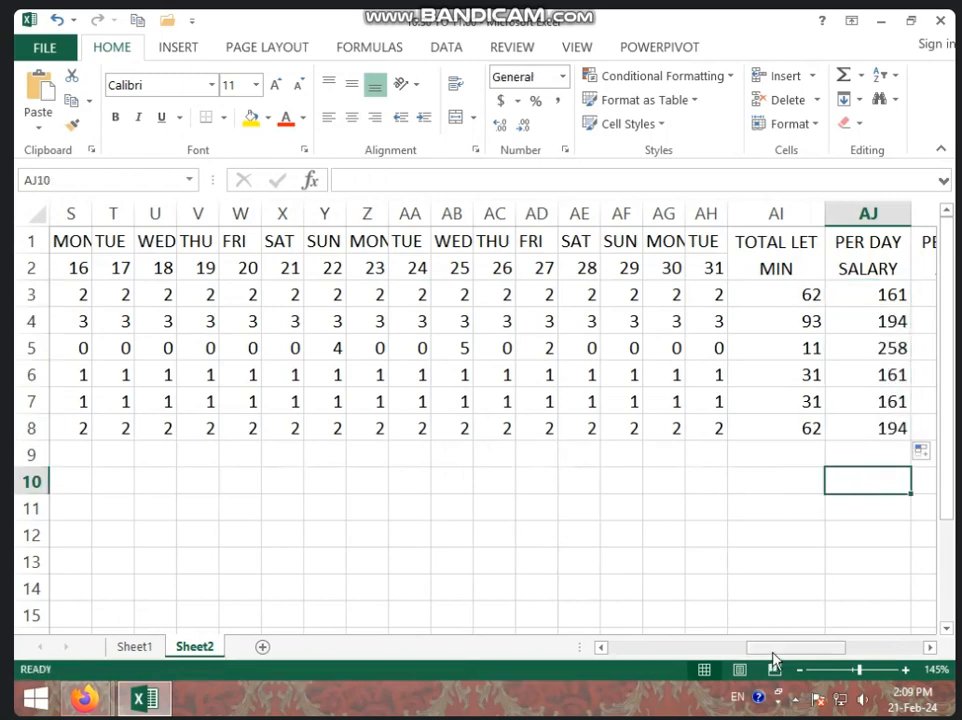
# Calculate PER ABS AMT in AK3 as twice the per-day salary with =C3/31*2 and fill it down to AK8.
pyautogui.moveTo(773, 652); pyautogui.dragTo(915, 645)
pyautogui.click(540, 295)
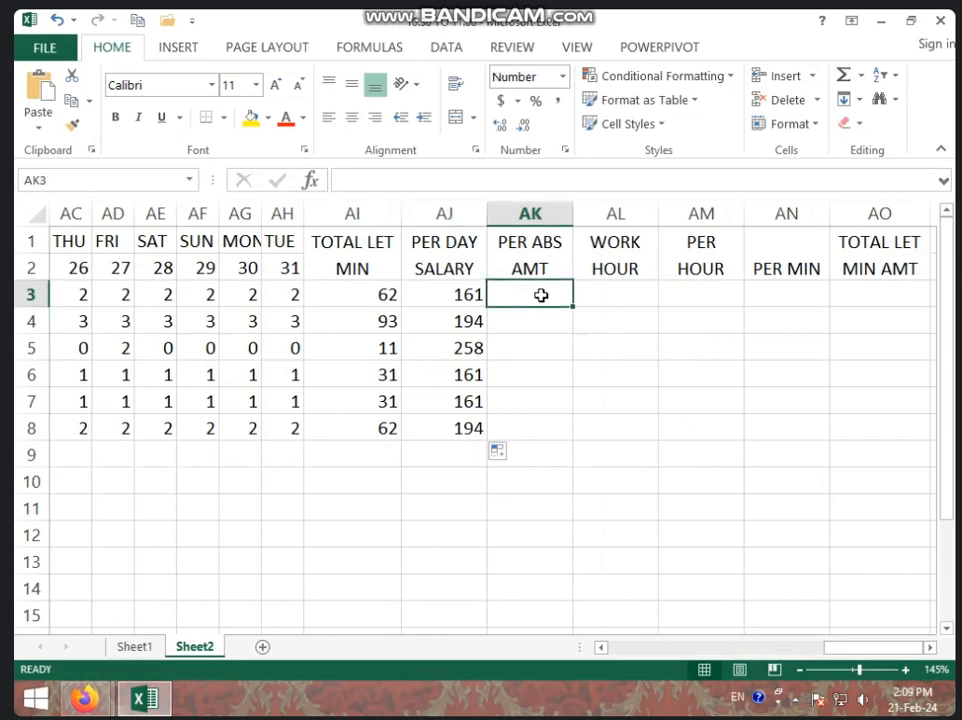
pyautogui.click(465, 294)
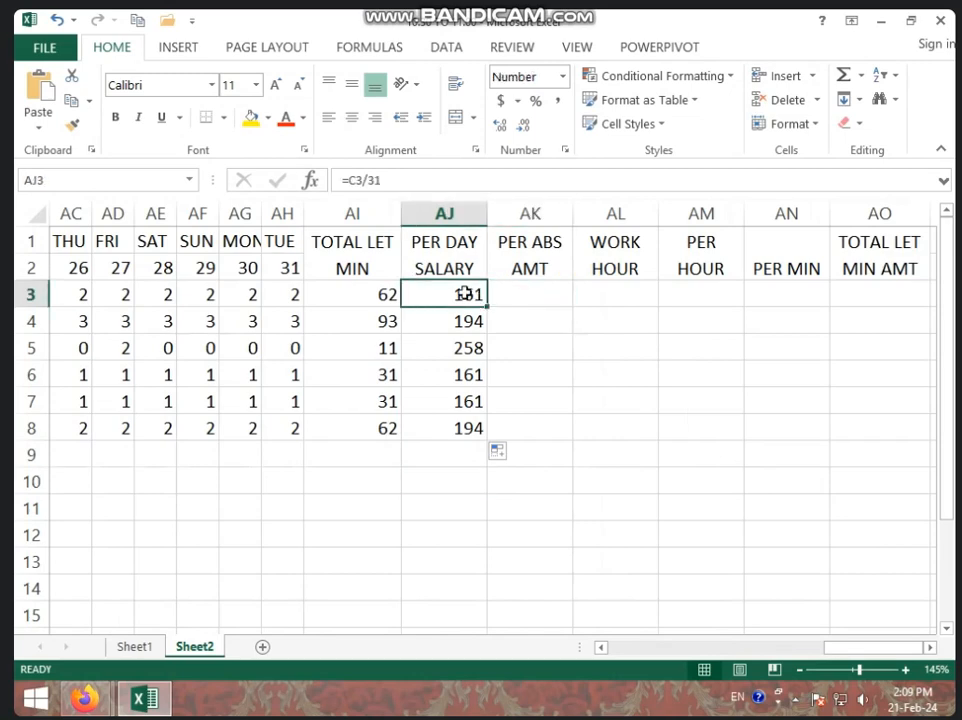
pyautogui.click(526, 294)
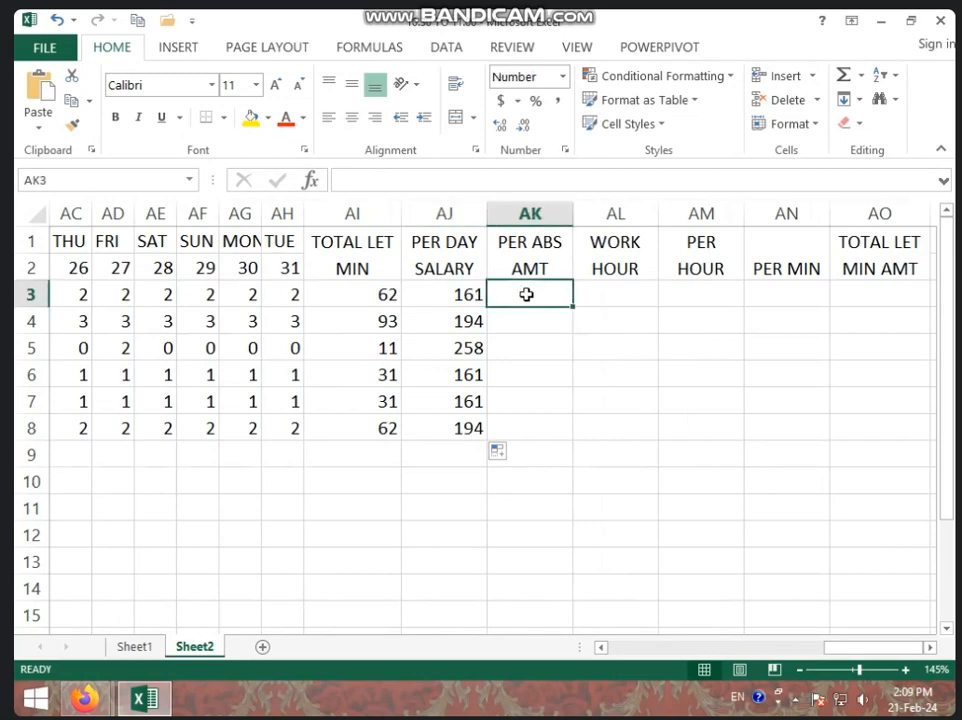
pyautogui.write('=')
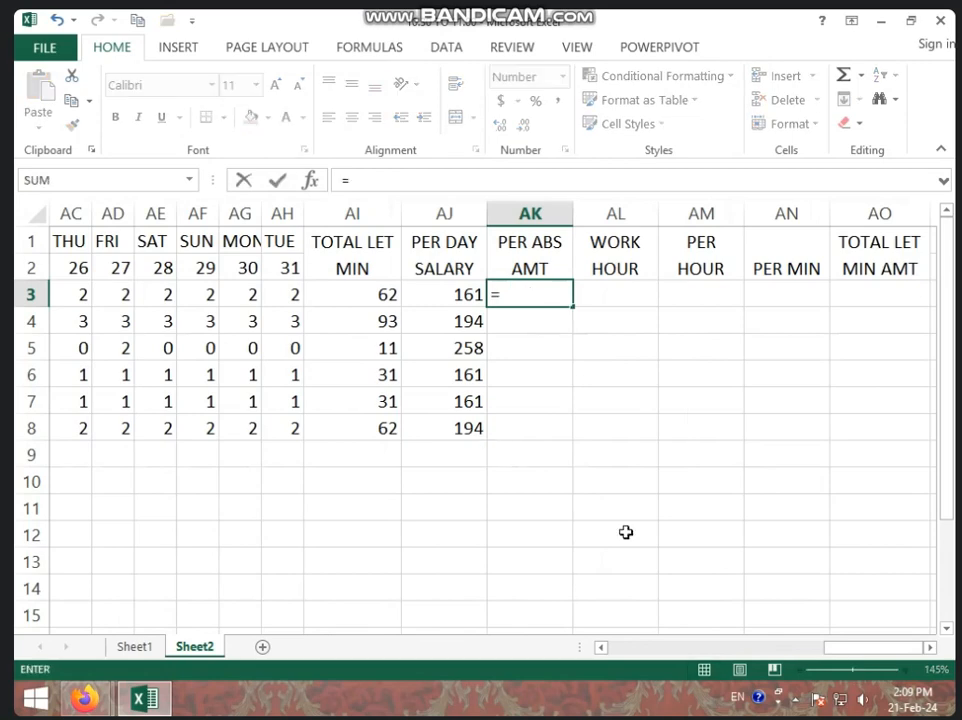
pyautogui.moveTo(837, 652); pyautogui.dragTo(595, 655)
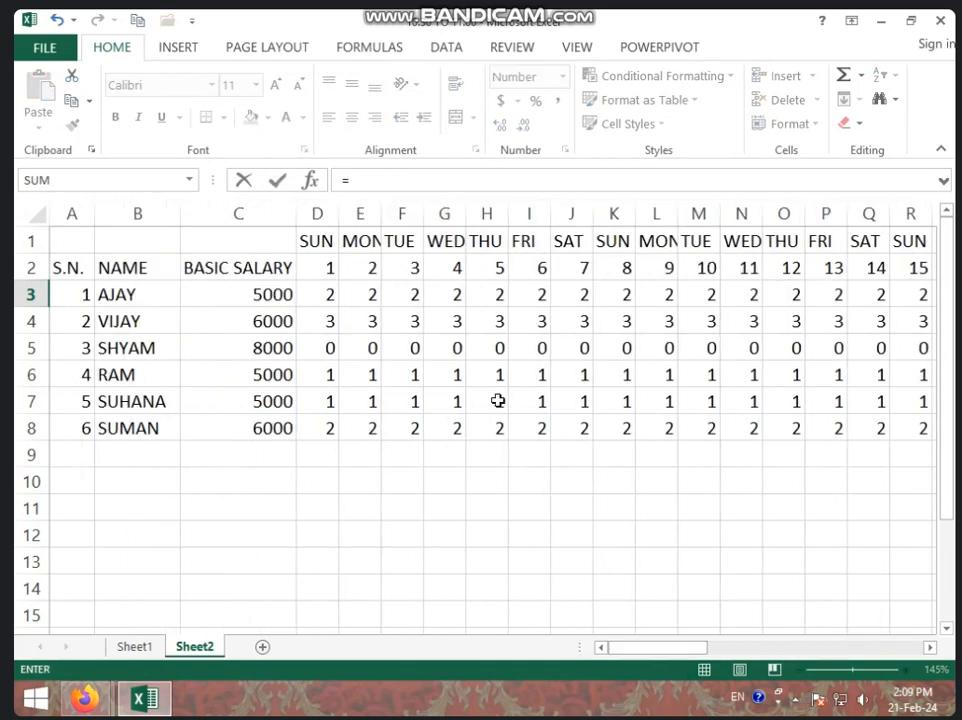
pyautogui.click(280, 294)
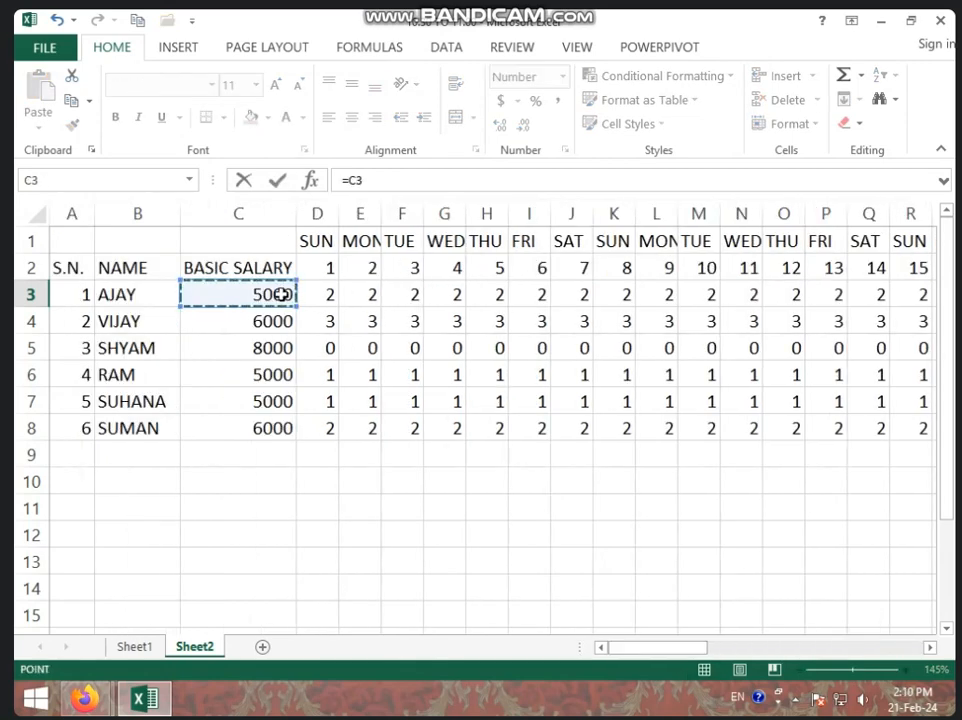
pyautogui.write('/31*2')
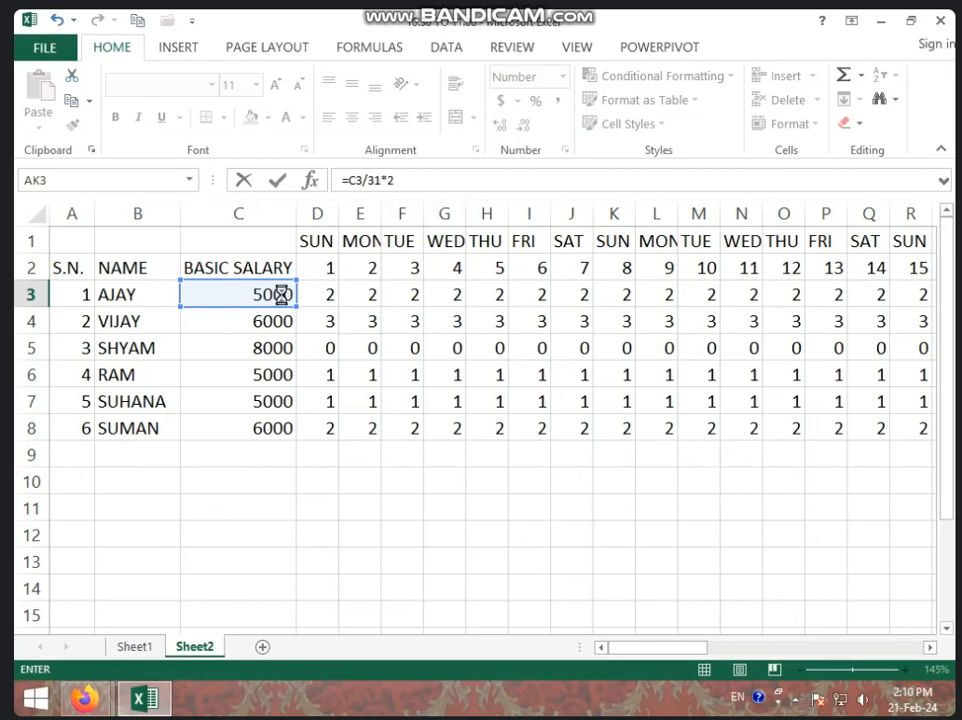
pyautogui.press('Return')
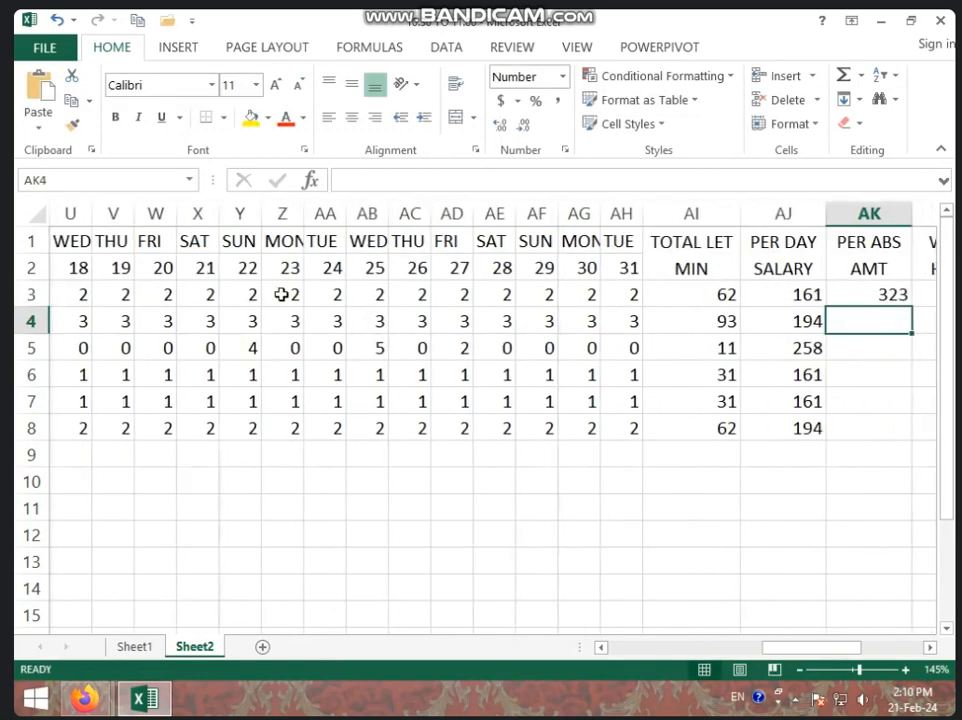
pyautogui.moveTo(822, 648); pyautogui.dragTo(865, 653)
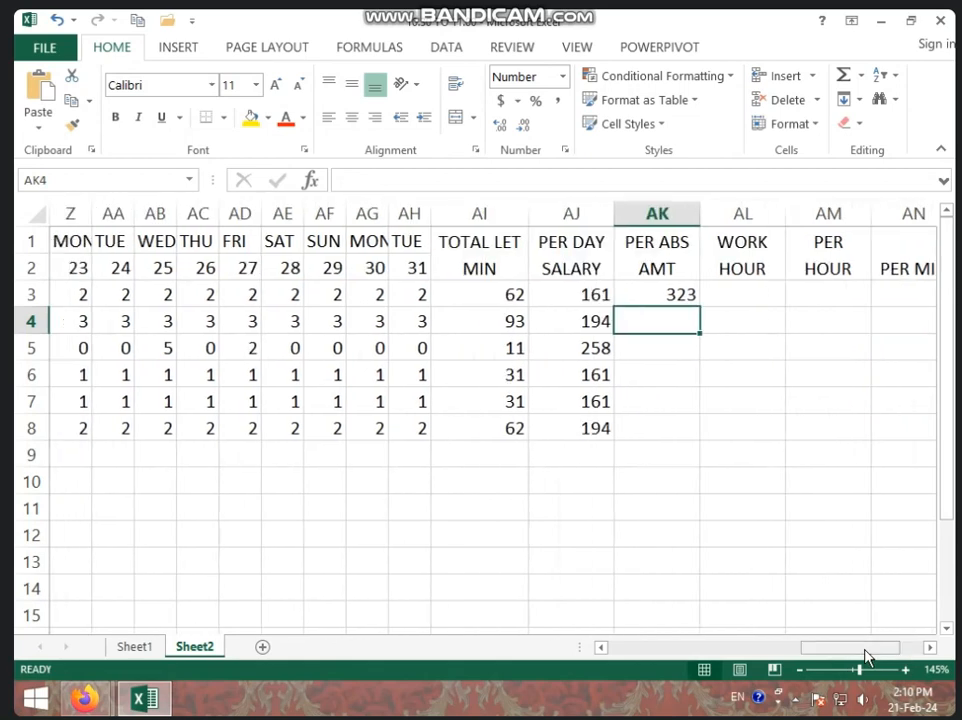
pyautogui.click(683, 291)
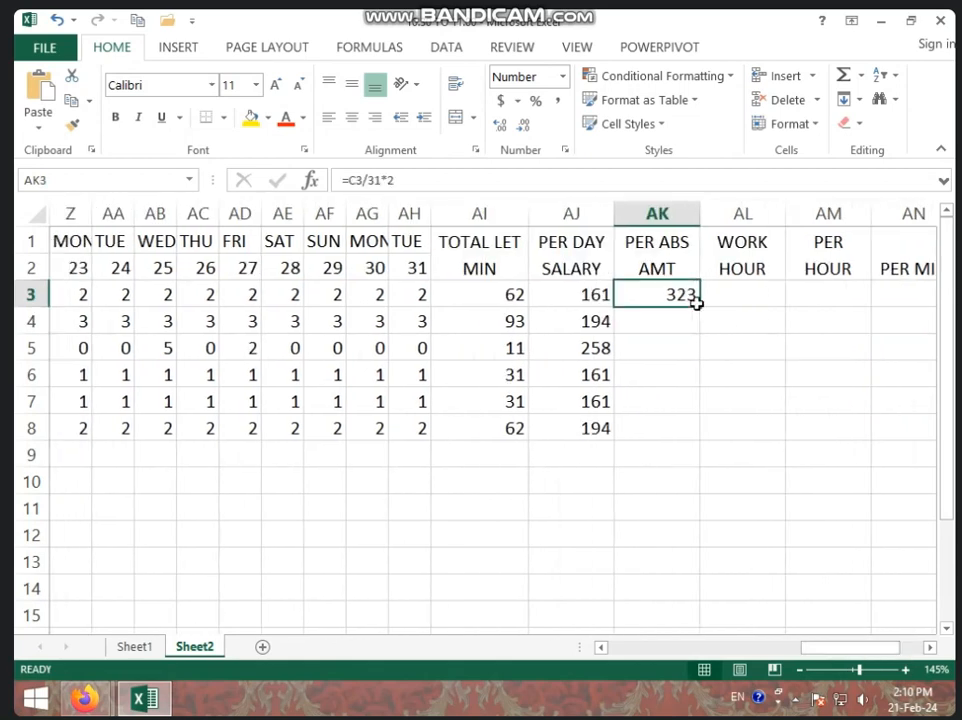
pyautogui.moveTo(700, 306); pyautogui.dragTo(678, 420)
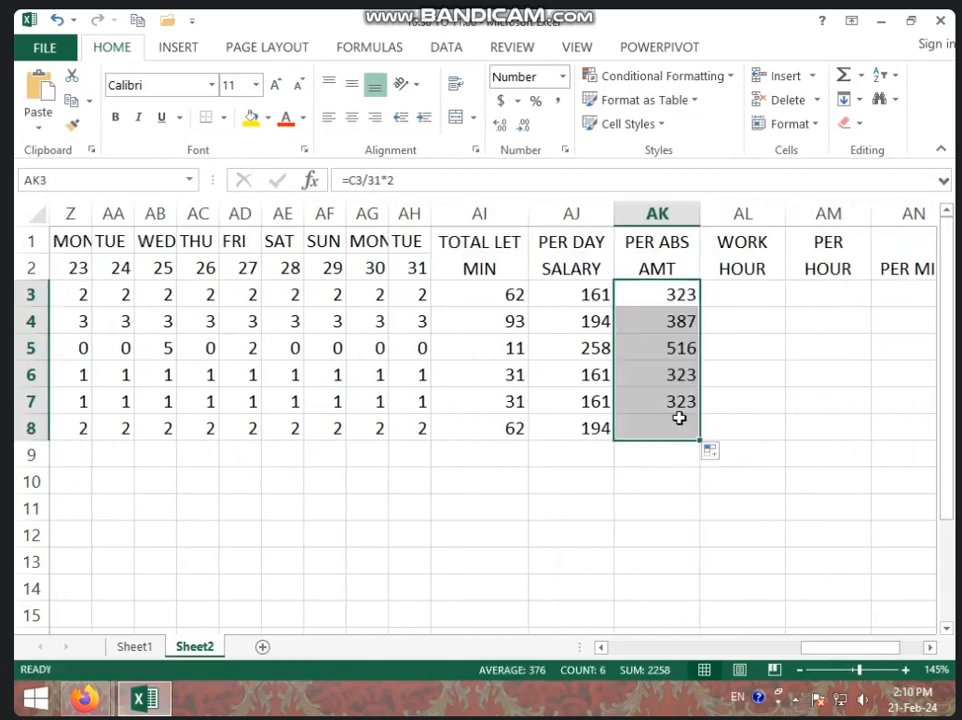
# Enter the WORK HOUR values 5, 6, 5, 4, 5 and 6 in AL3 through AL8.
pyautogui.click(741, 289)
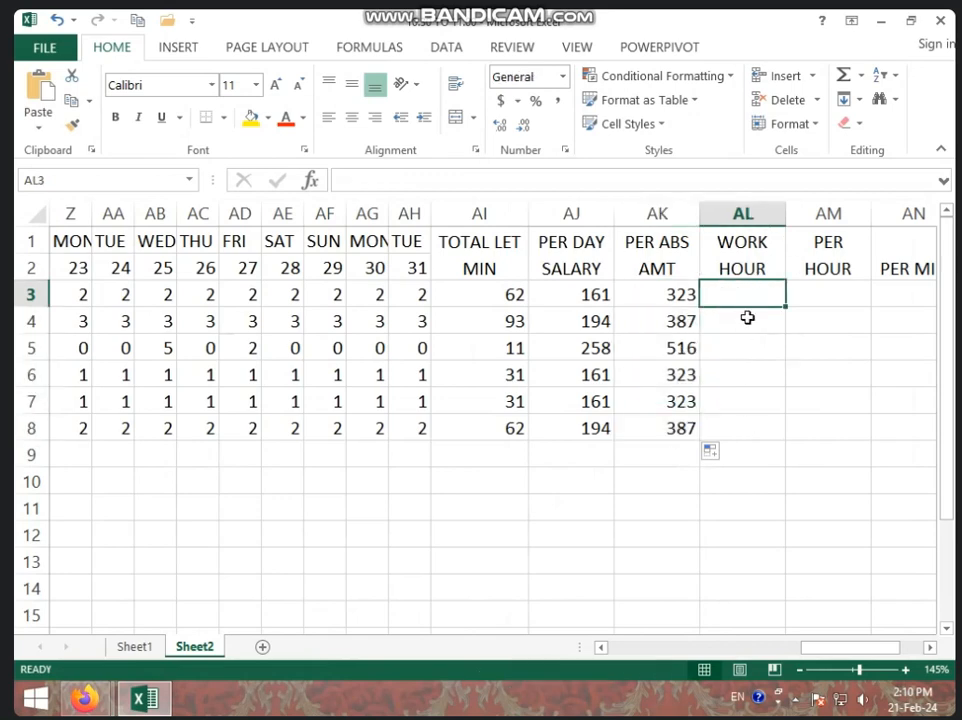
pyautogui.write('5')
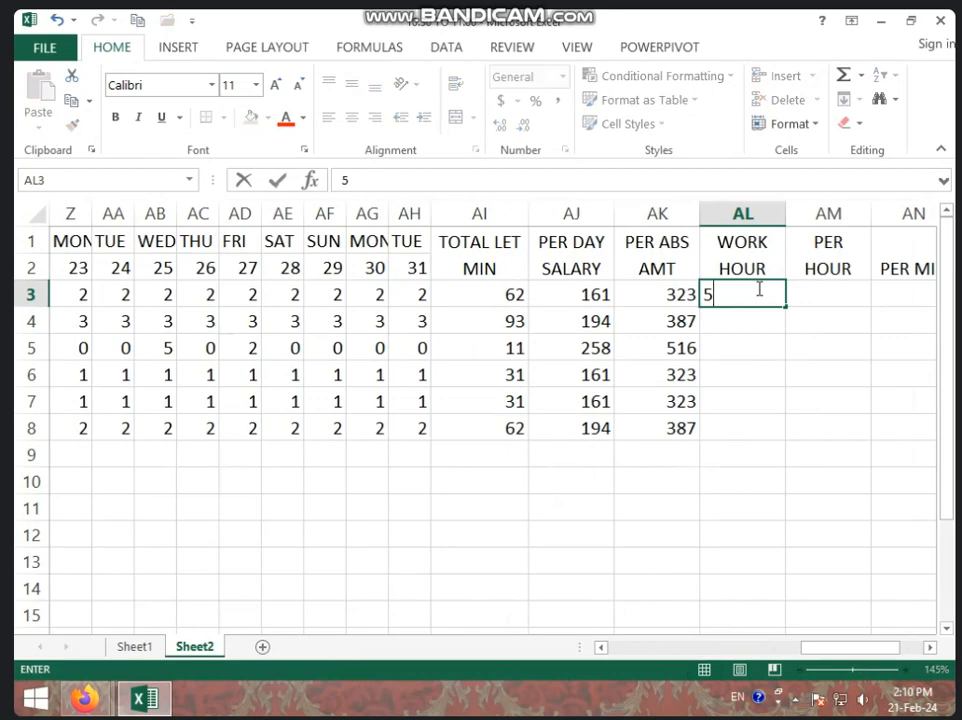
pyautogui.press('Return')
pyautogui.write('6')
pyautogui.press('Return')
pyautogui.write('5')
pyautogui.press('Return')
pyautogui.write('4')
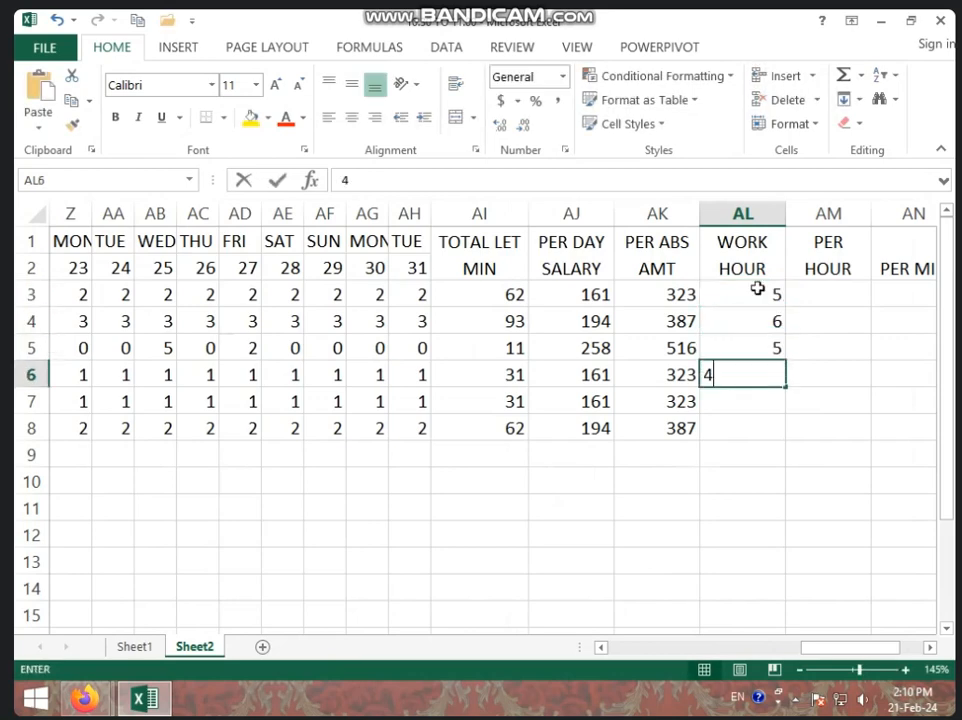
pyautogui.press('Return')
pyautogui.write('5')
pyautogui.press('Return')
pyautogui.write('6')
pyautogui.press('Return')
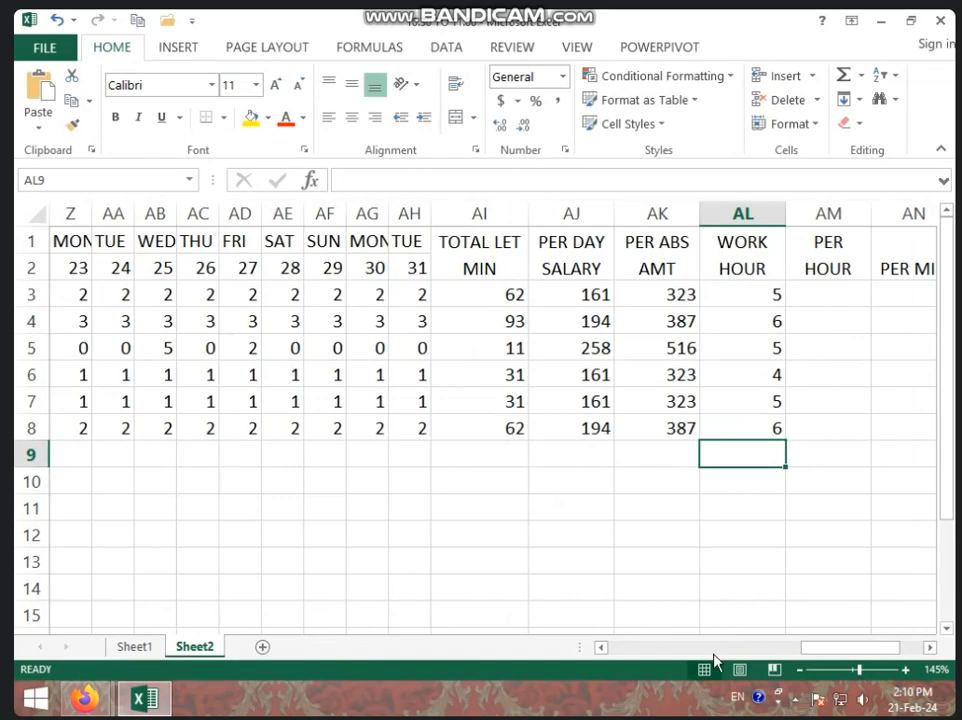
# Calculate PER HOUR in AM3 as per-day salary over work hours with =AJ3/AL3 and fill it down to AM8.
pyautogui.click(834, 294)
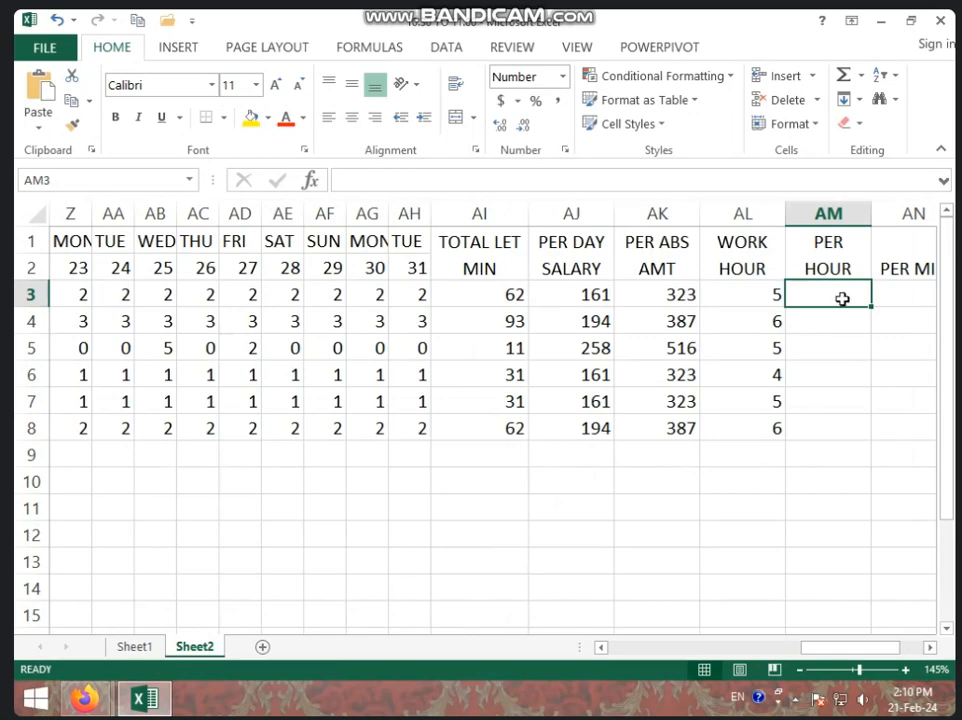
pyautogui.write('=')
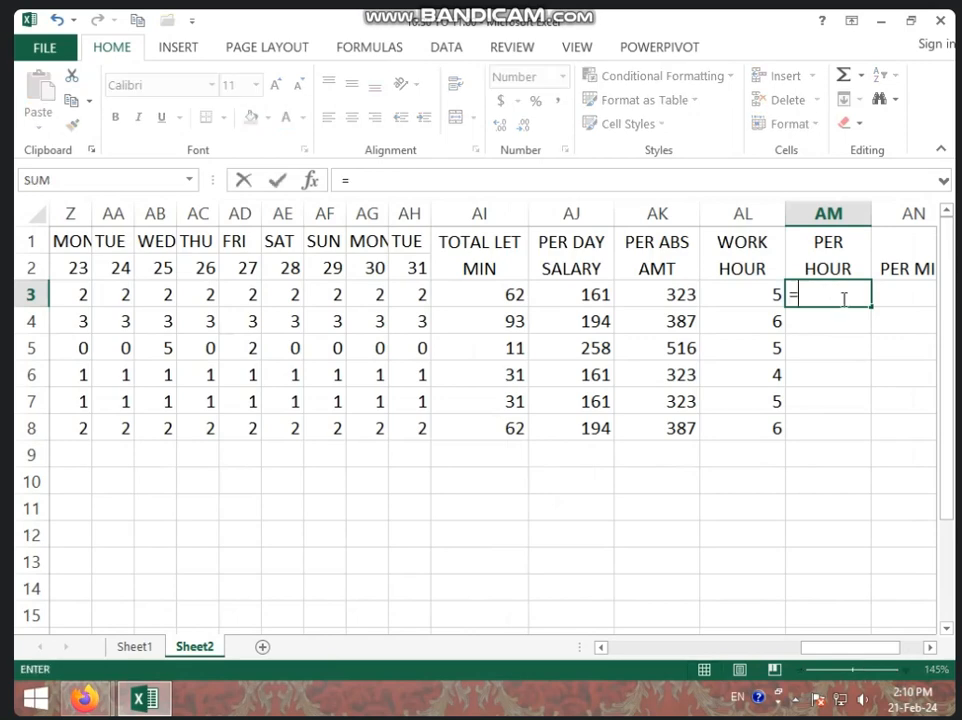
pyautogui.click(591, 294)
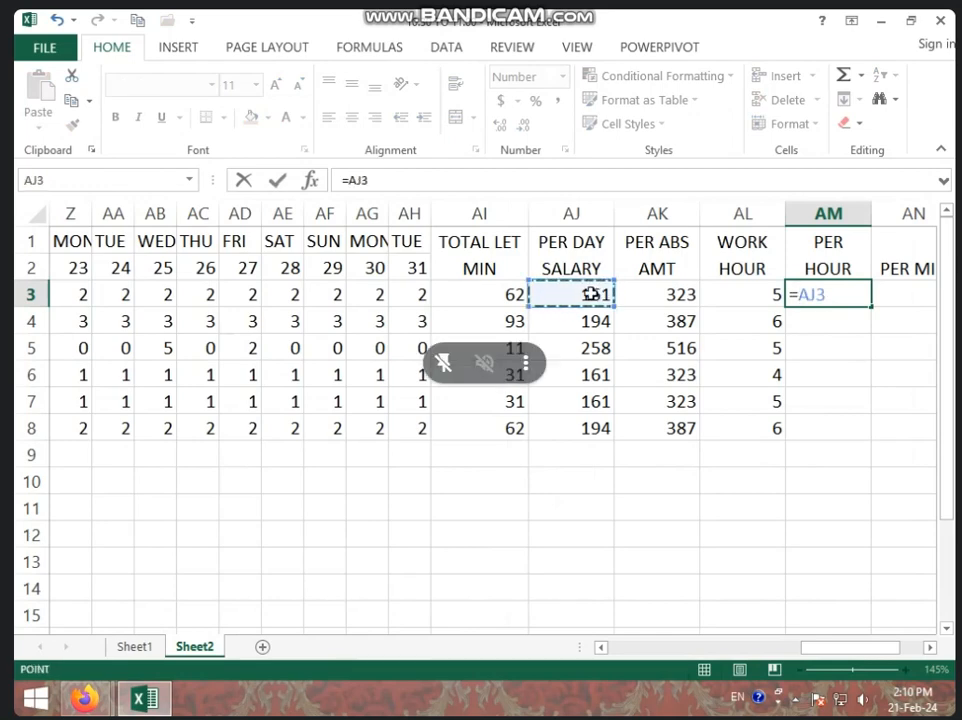
pyautogui.write('/')
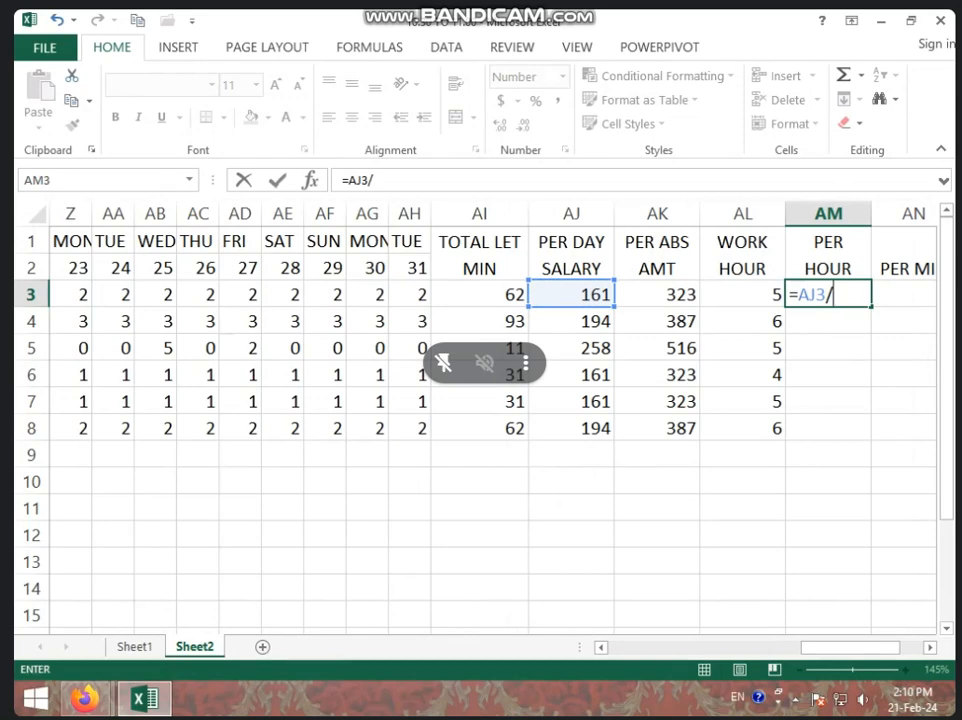
pyautogui.click(736, 290)
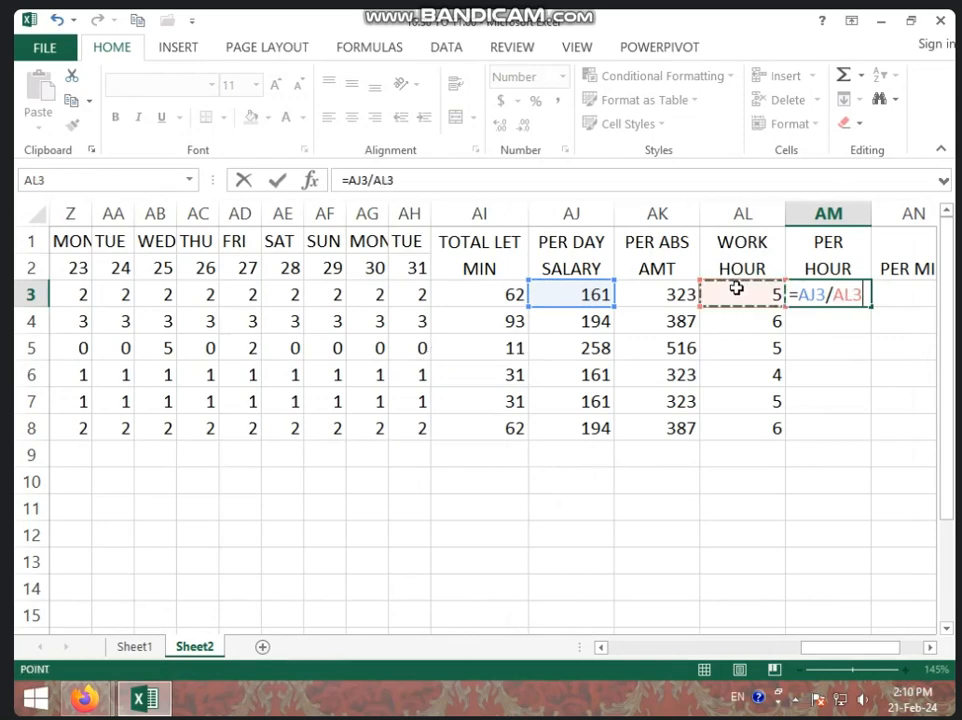
pyautogui.press('Return')
pyautogui.click(838, 302)
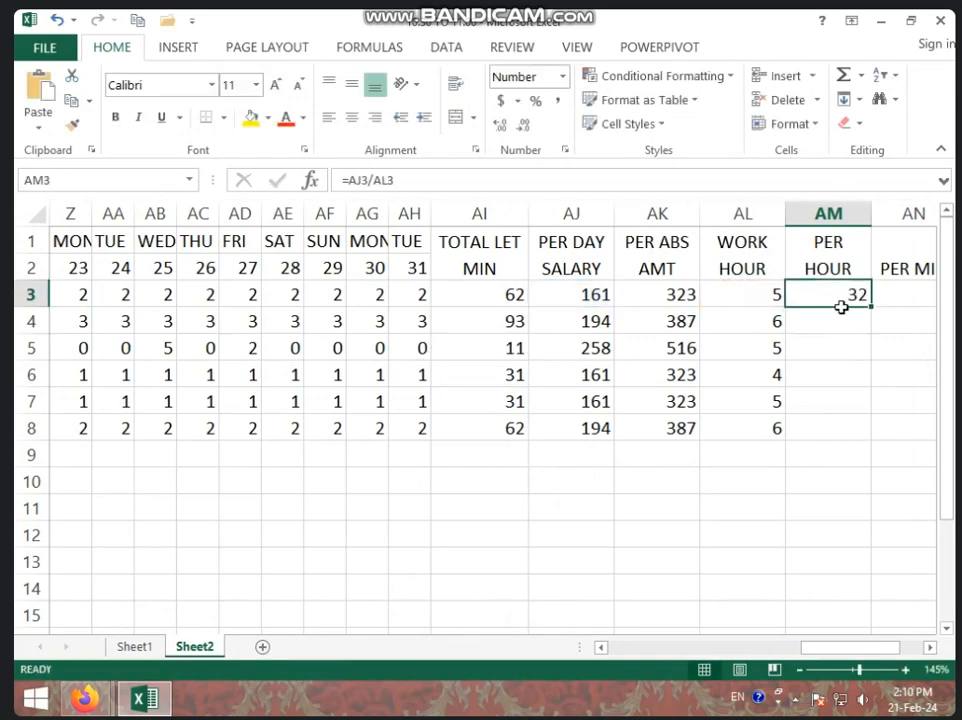
pyautogui.moveTo(872, 307); pyautogui.dragTo(845, 438)
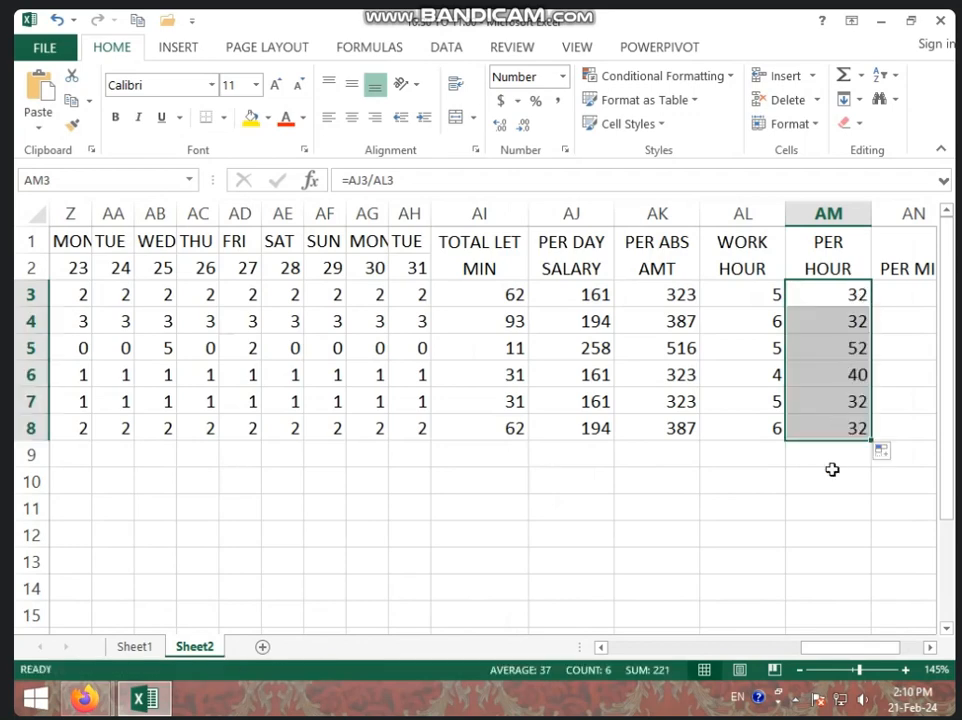
pyautogui.click(832, 470)
# Calculate PER MIN in AN3 as the hourly rate over 60 minutes with =AM3/60 and fill it down to AN8.
pyautogui.moveTo(812, 649); pyautogui.dragTo(857, 620)
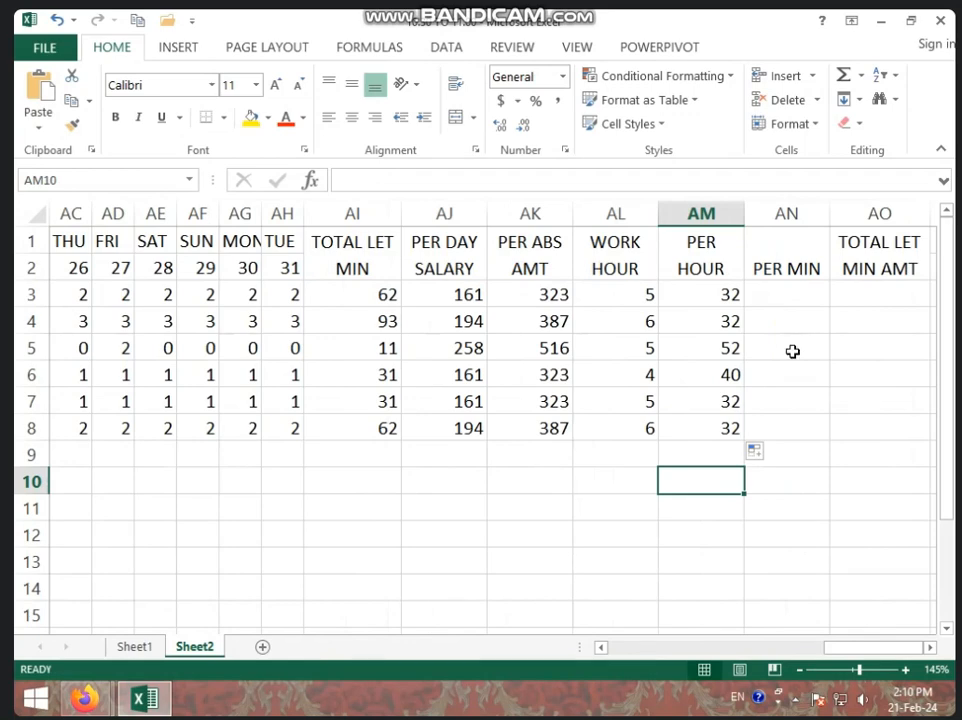
pyautogui.click(789, 290)
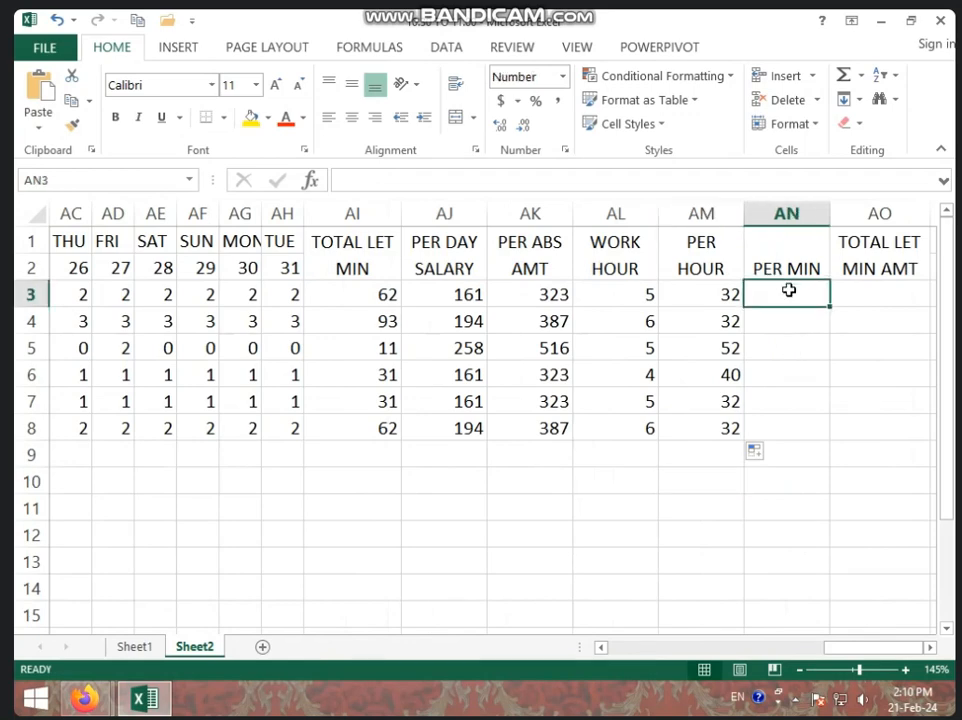
pyautogui.write('=')
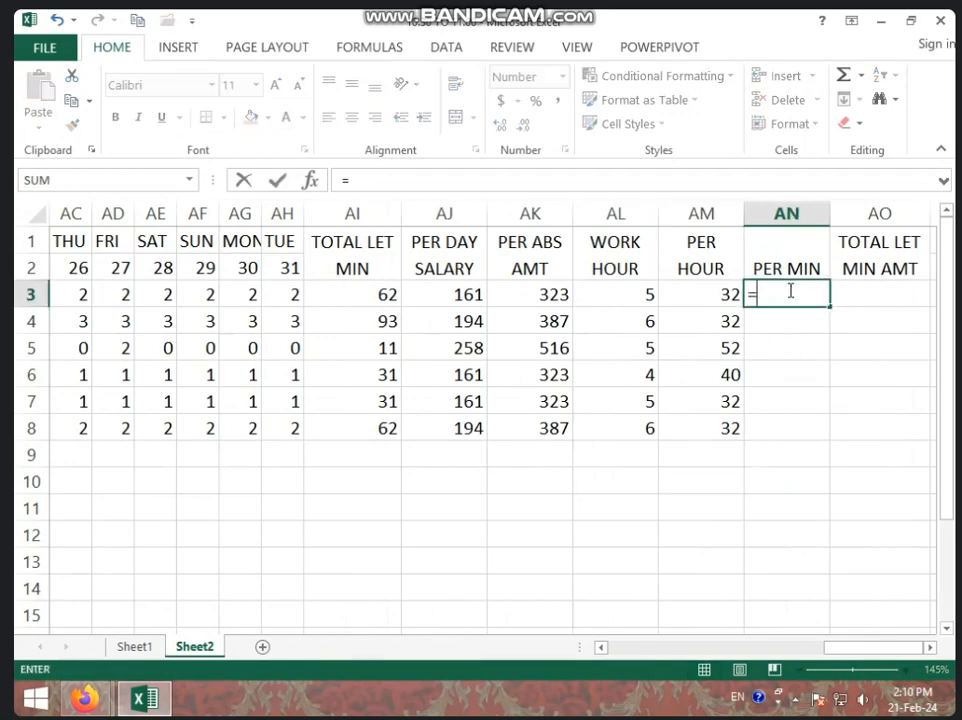
pyautogui.click(719, 291)
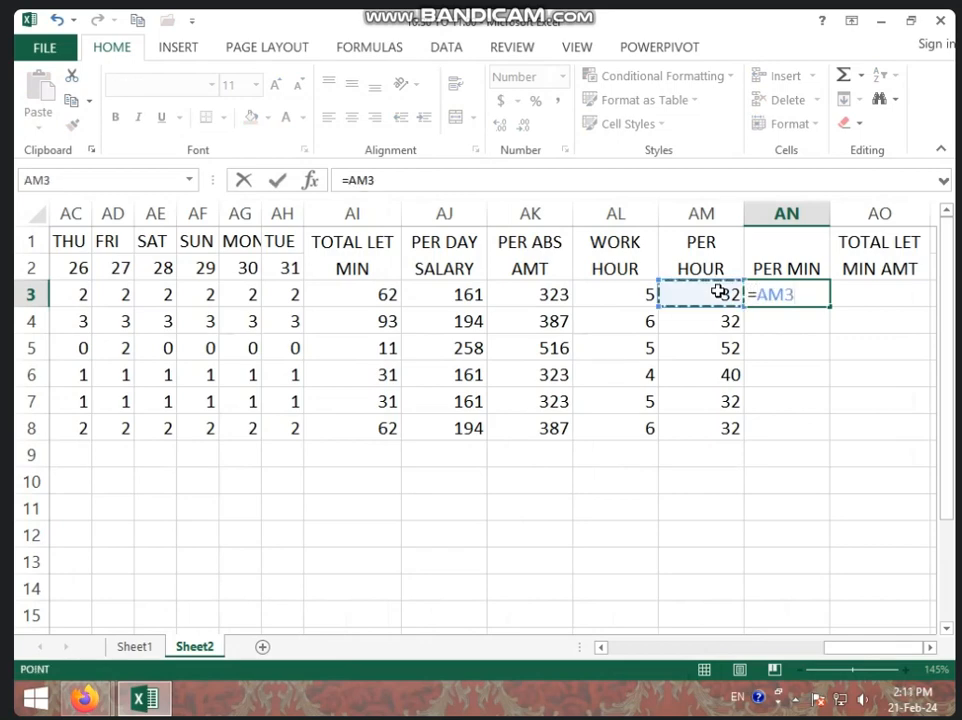
pyautogui.write('/60')
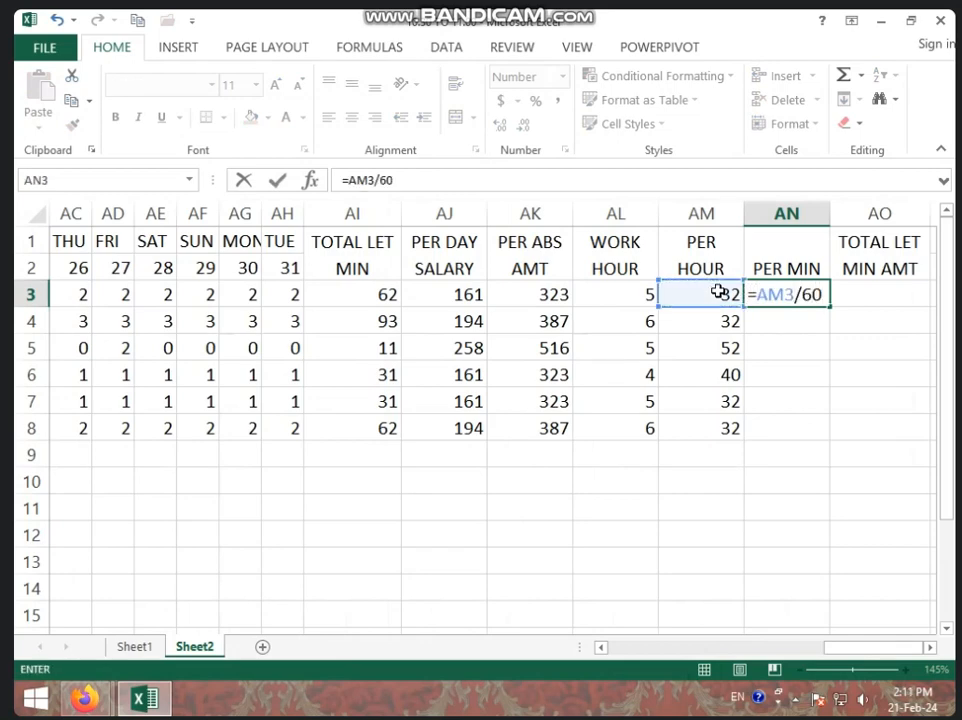
pyautogui.press('Return')
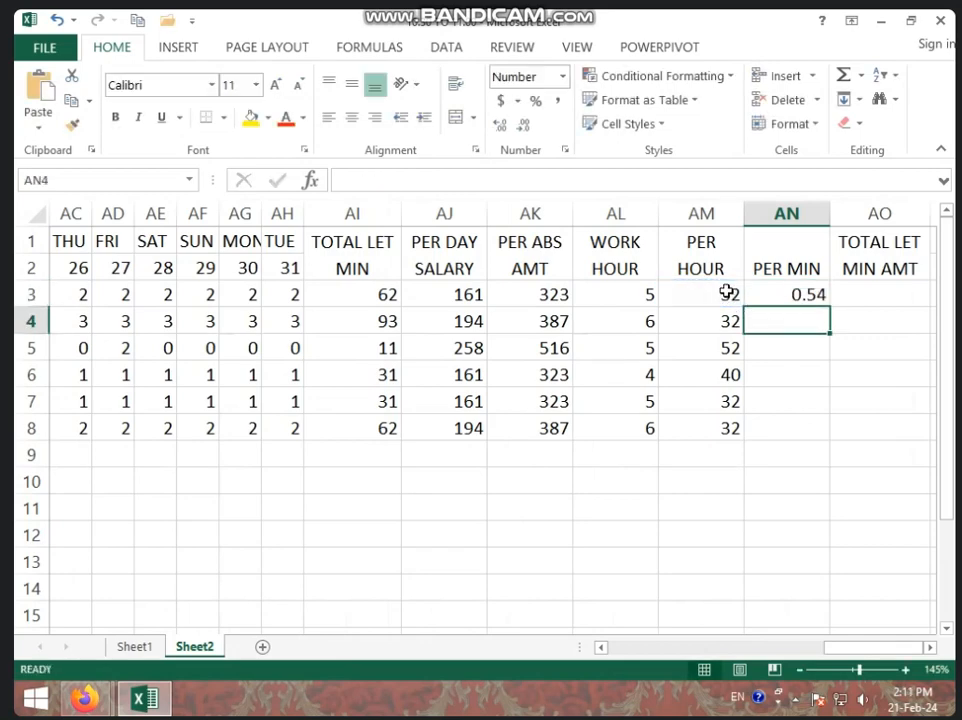
pyautogui.click(820, 302)
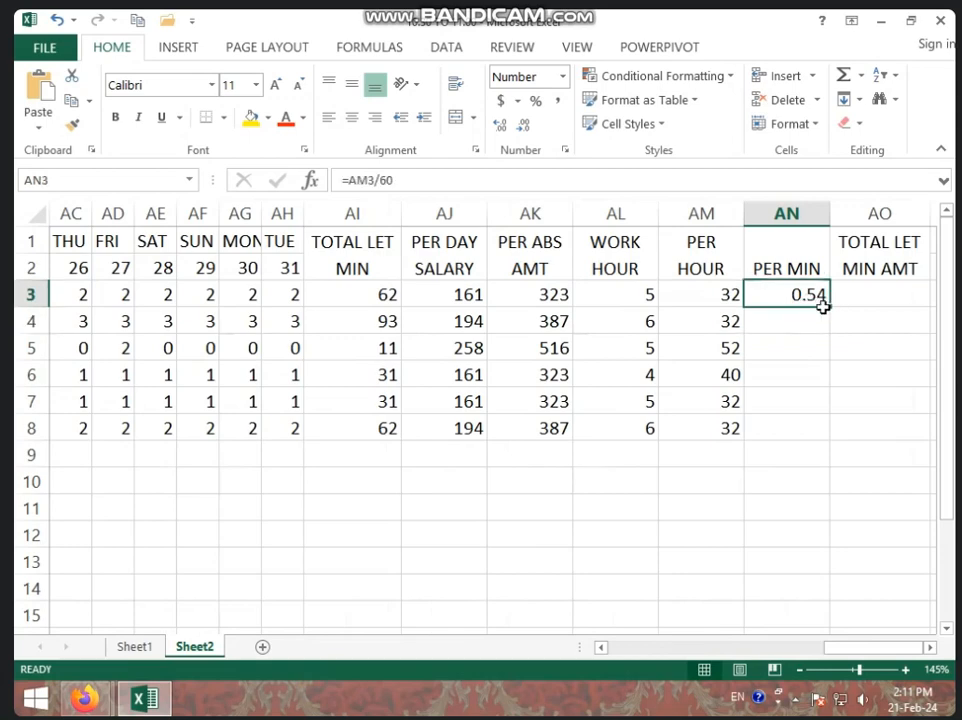
pyautogui.moveTo(830, 309); pyautogui.dragTo(805, 430)
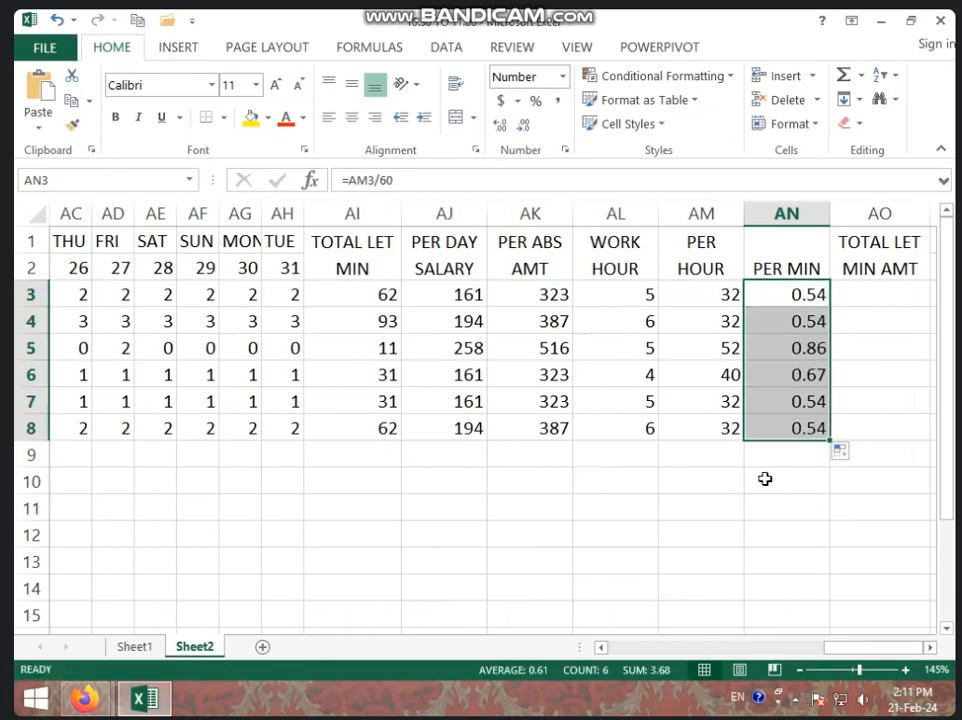
# Calculate TOTAL LET MIN AMT in AO3 as per-minute pay times total late minutes with =AN3*AI3 and fill it down to AO8.
pyautogui.click(889, 297)
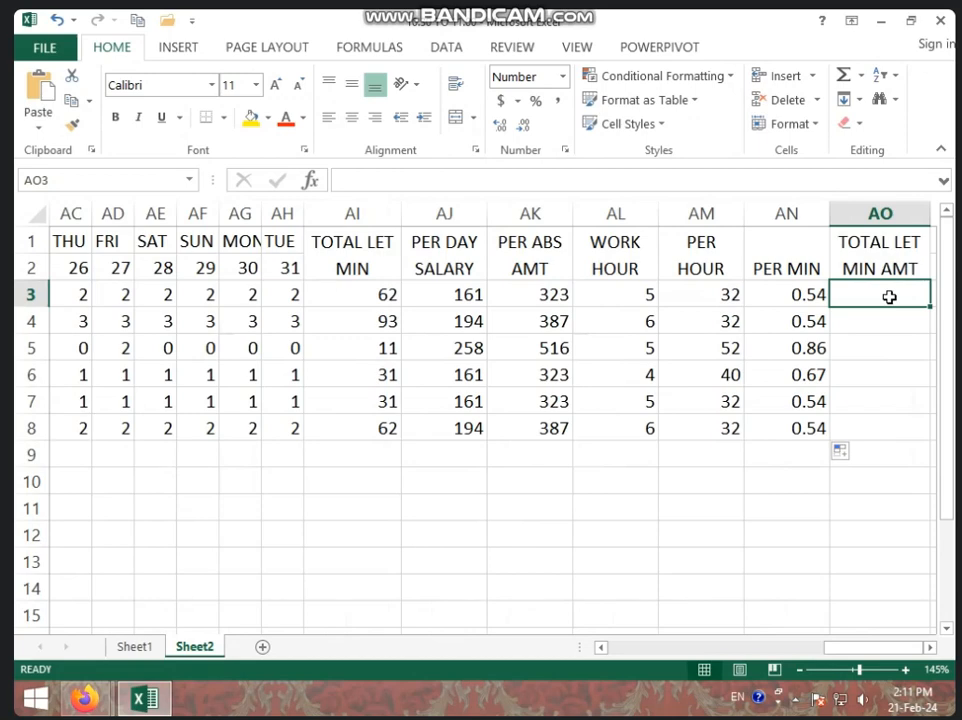
pyautogui.click(801, 296)
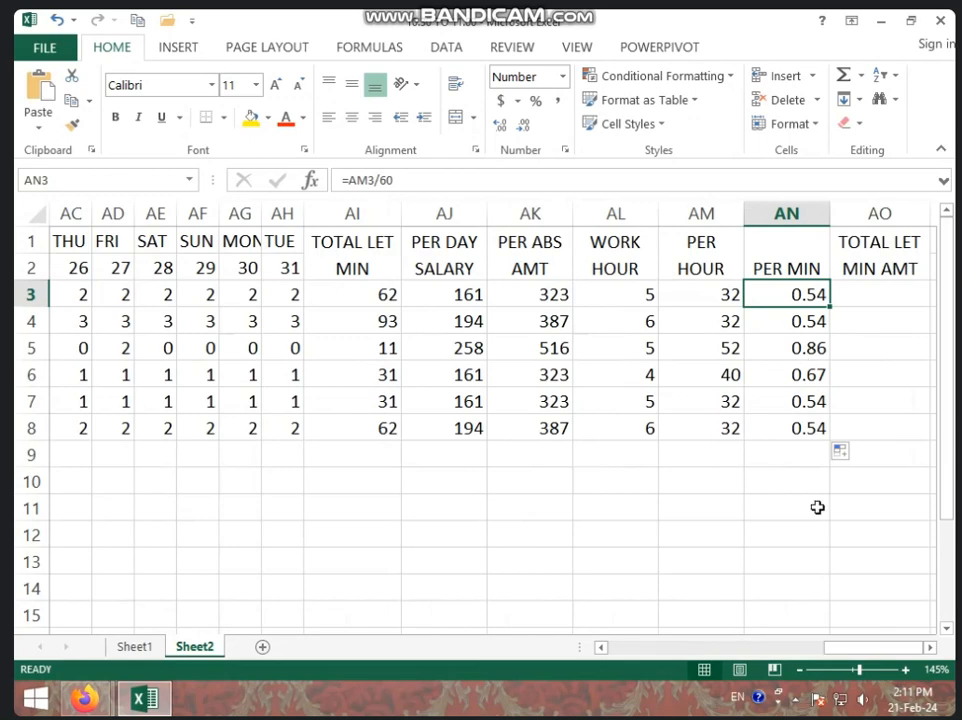
pyautogui.moveTo(842, 650); pyautogui.dragTo(791, 652)
pyautogui.click(619, 301)
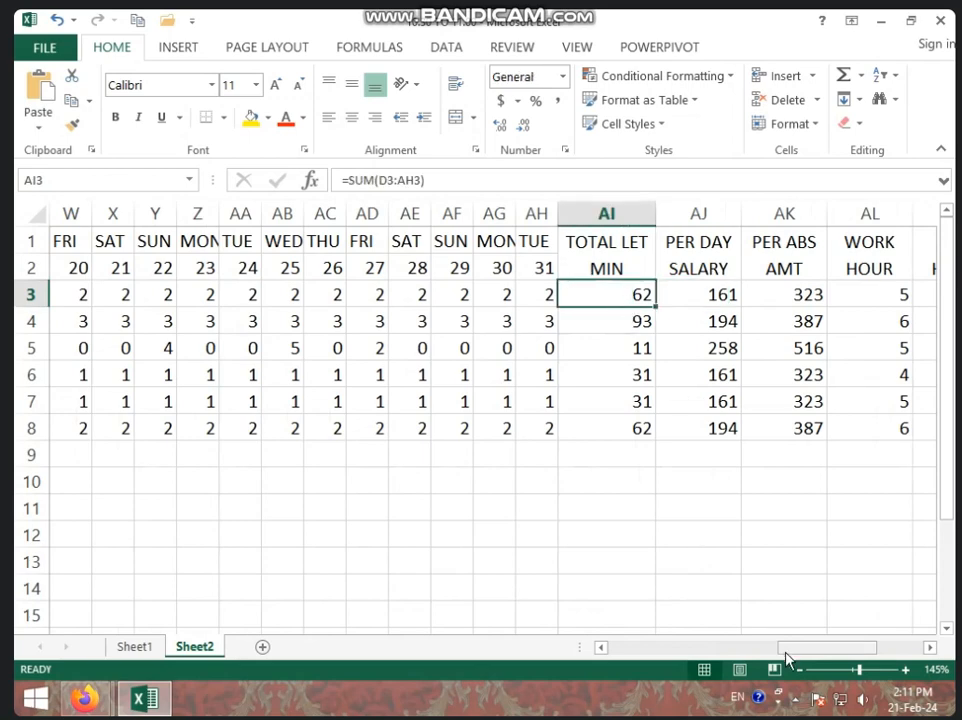
pyautogui.moveTo(785, 659); pyautogui.dragTo(872, 646)
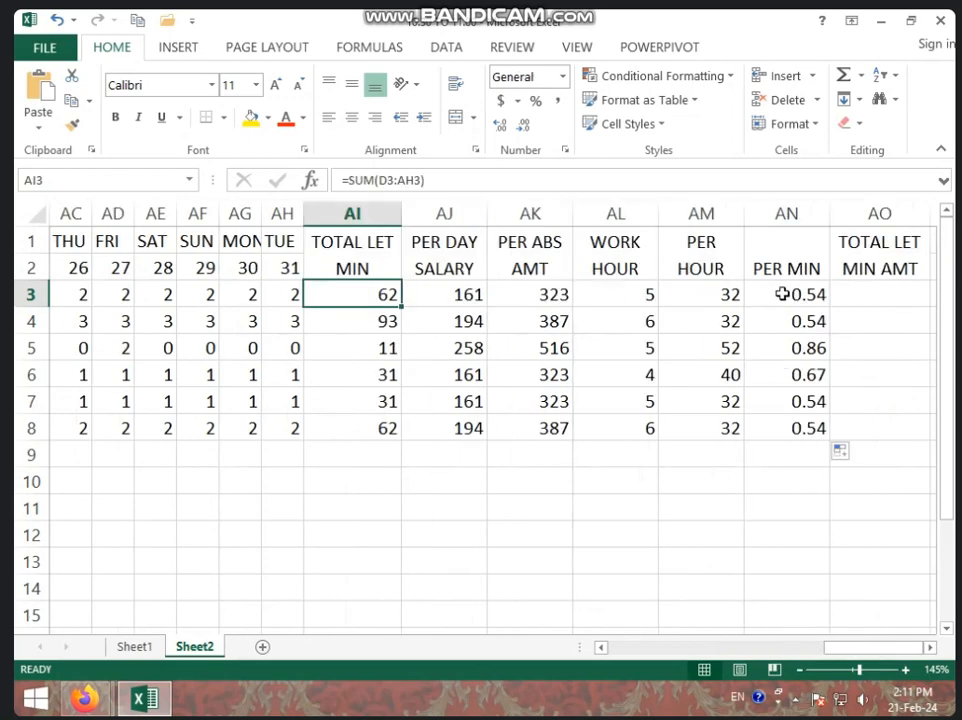
pyautogui.click(855, 295)
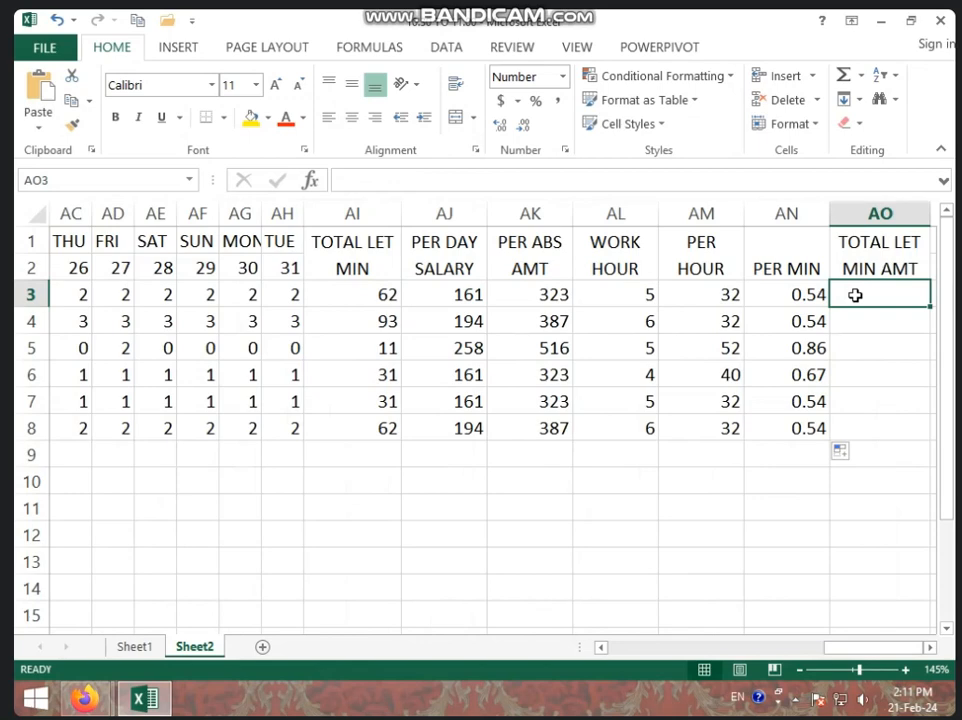
pyautogui.write('=')
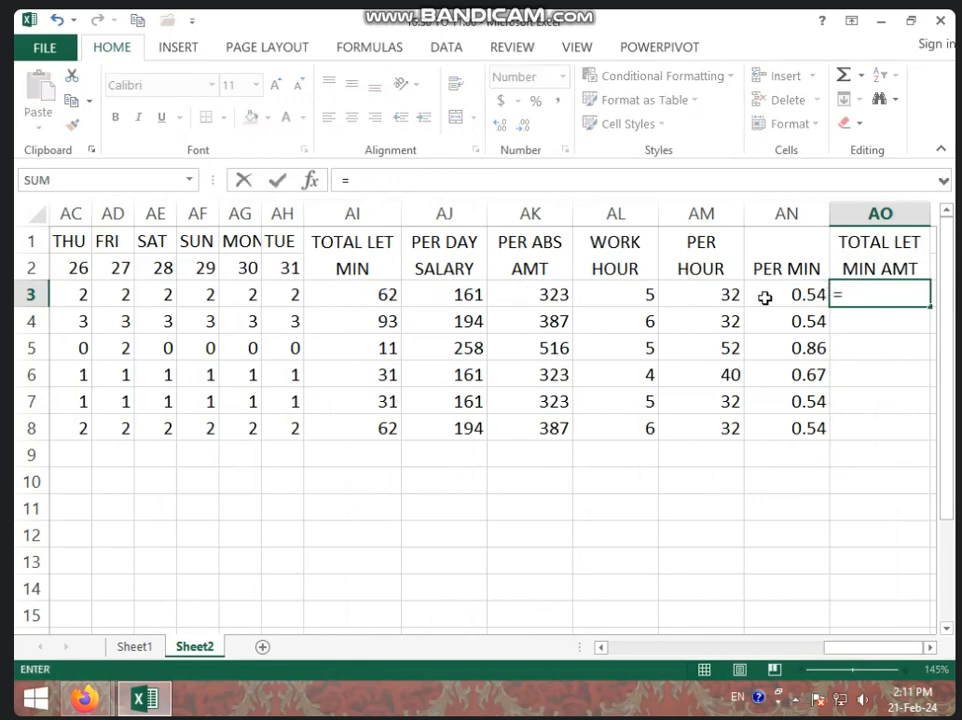
pyautogui.click(765, 297)
pyautogui.write('*')
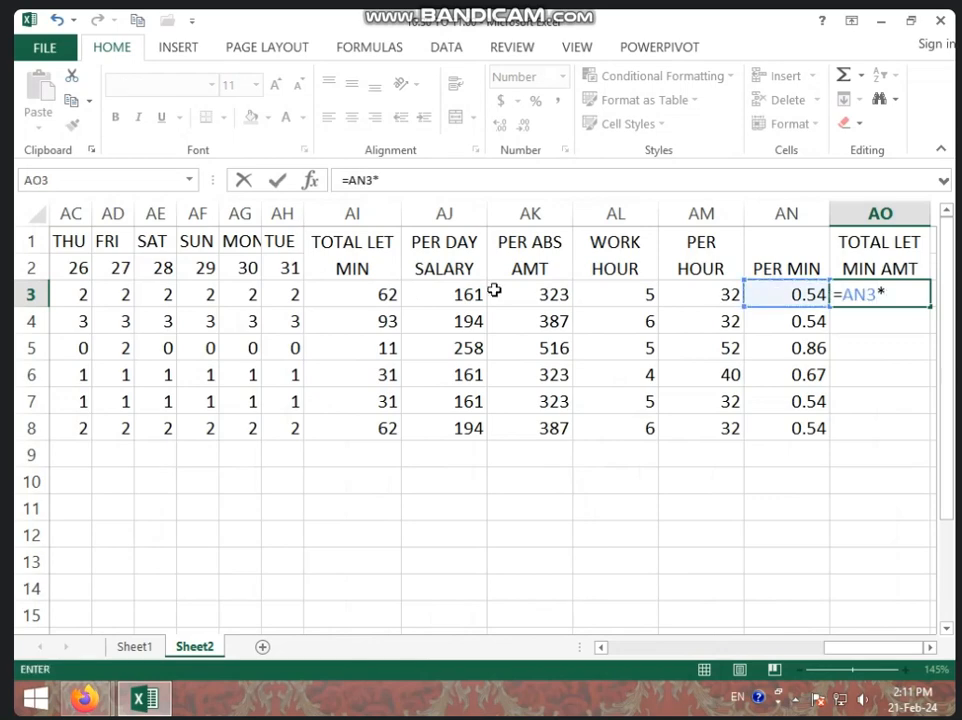
pyautogui.click(380, 295)
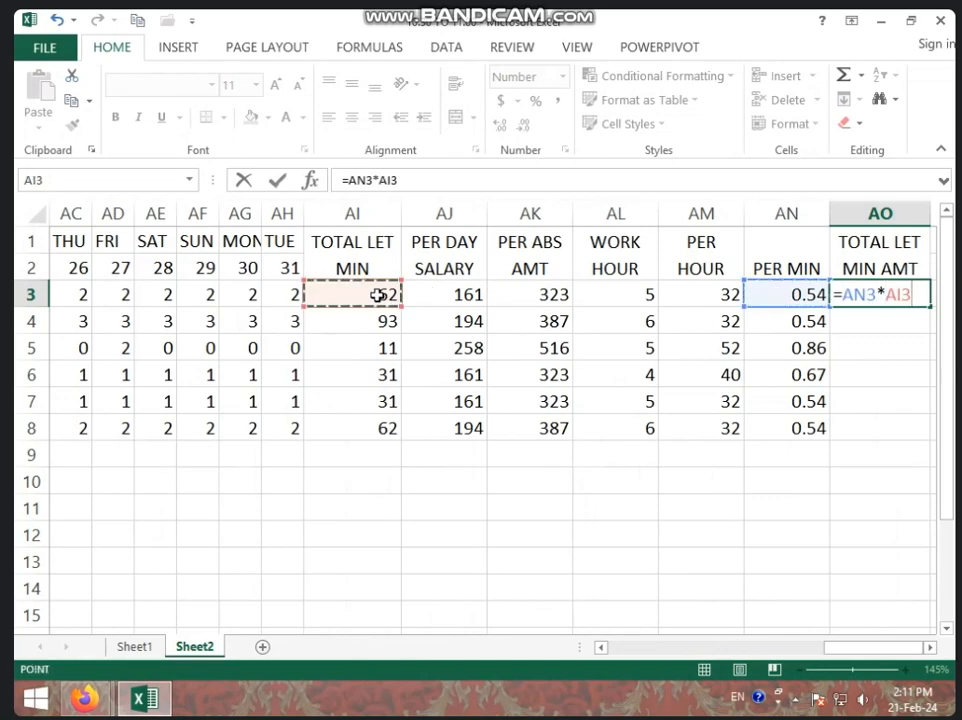
pyautogui.press('Return')
pyautogui.click(872, 295)
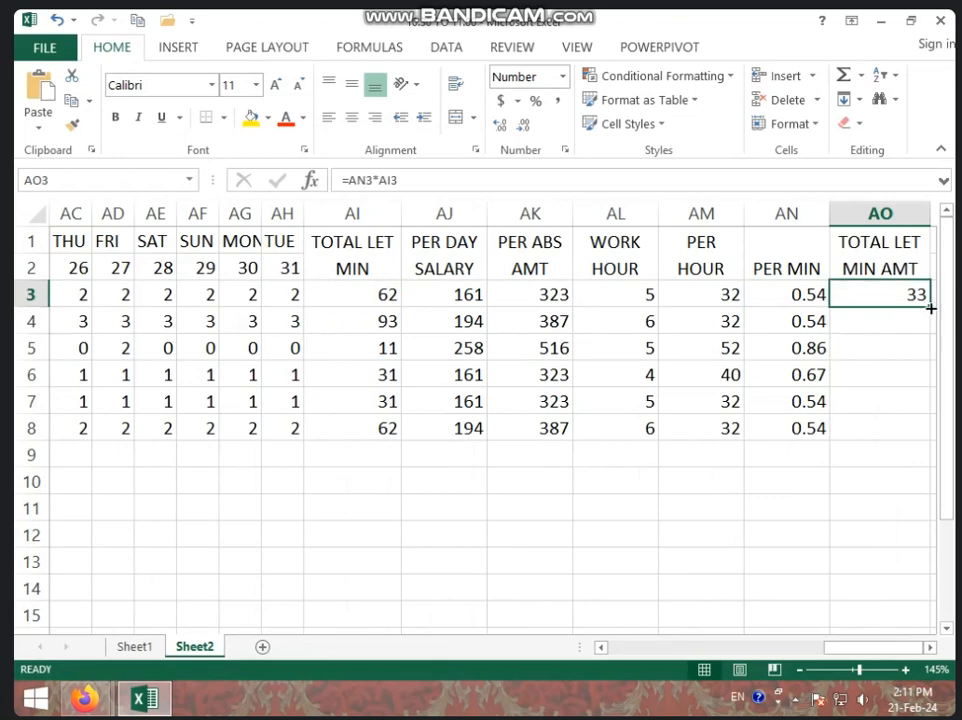
pyautogui.moveTo(931, 308); pyautogui.dragTo(915, 430)
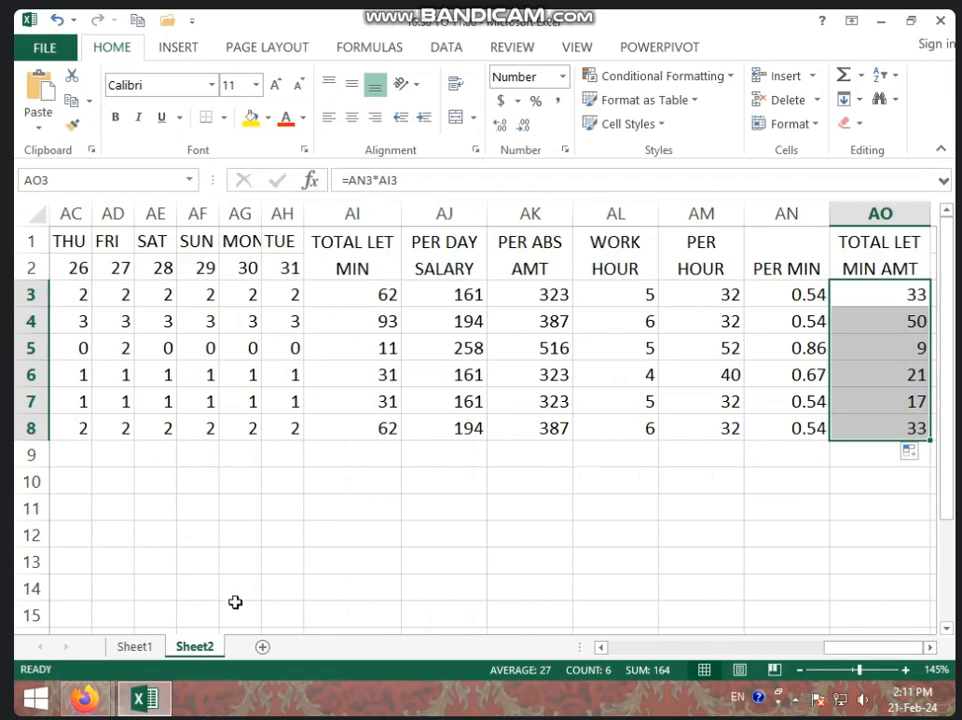
# Insert a blank column before NET SALARY on Sheet1.
pyautogui.click(152, 651)
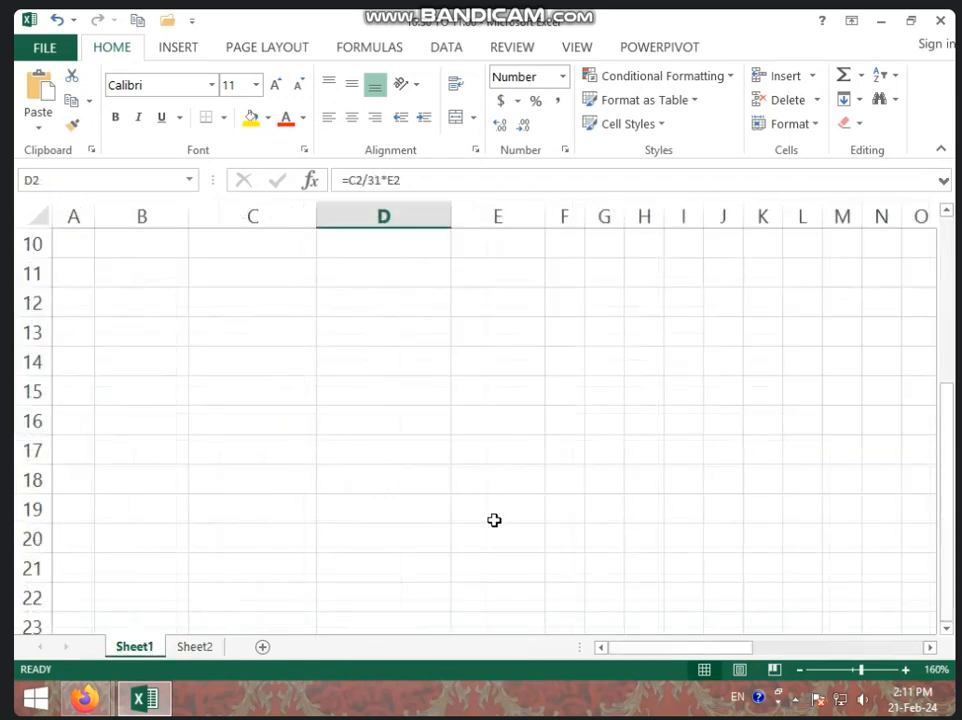
pyautogui.scroll(3, 496, 505)
pyautogui.click(398, 305)
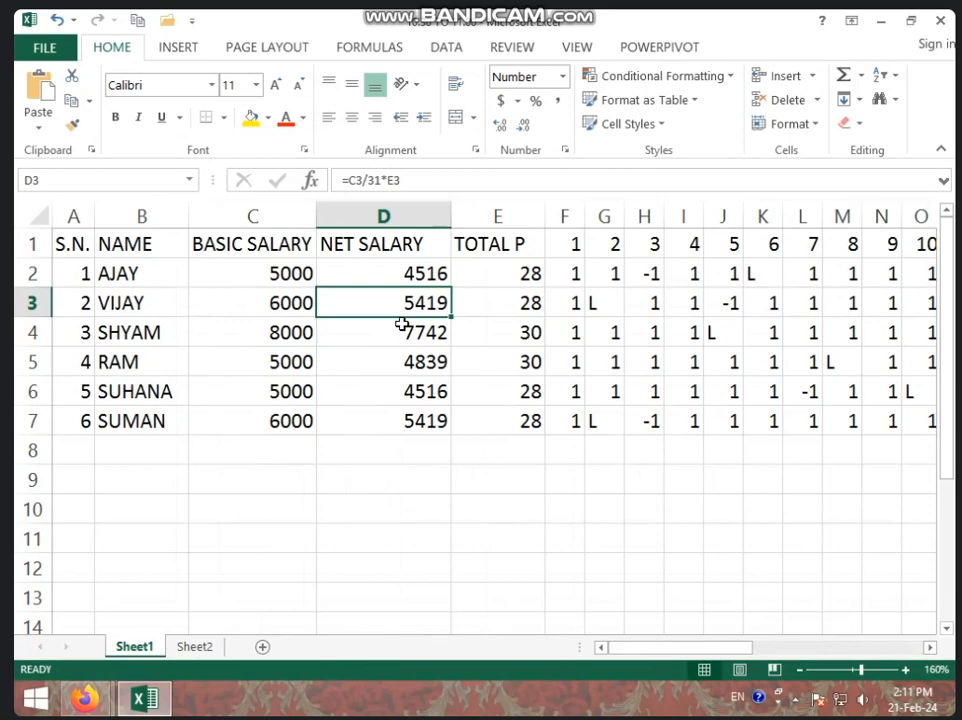
pyautogui.click(401, 210)
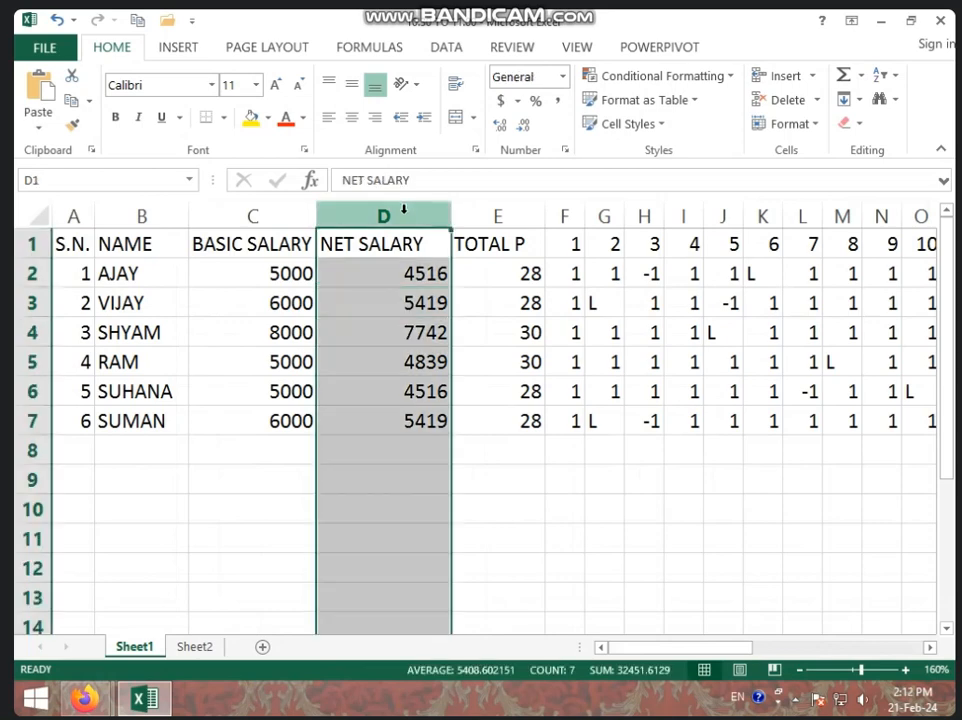
pyautogui.rightClick(406, 219)
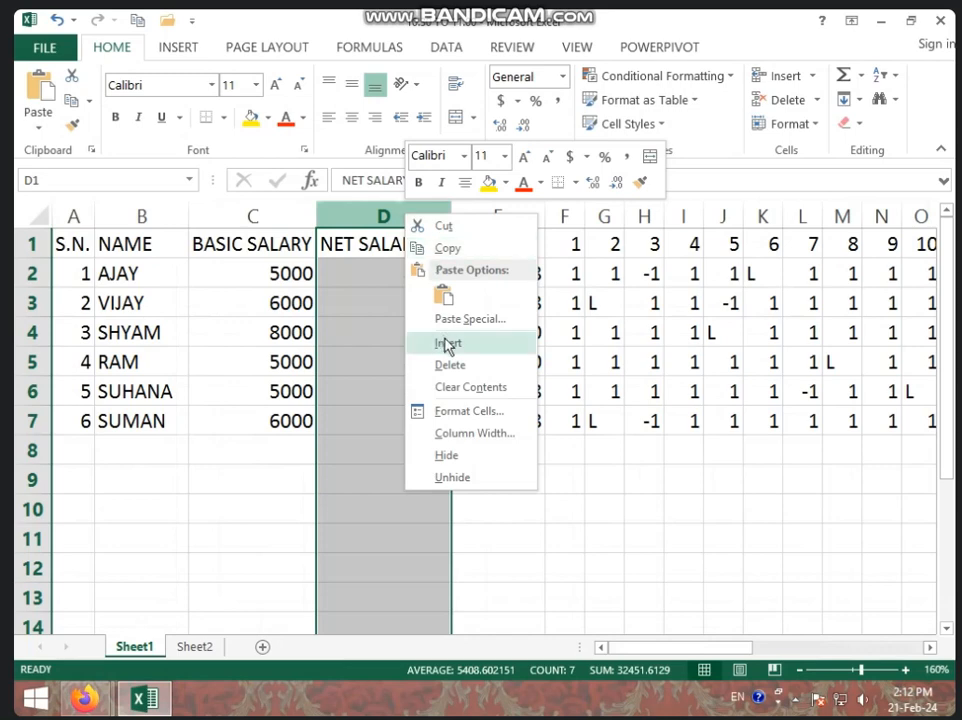
pyautogui.click(447, 342)
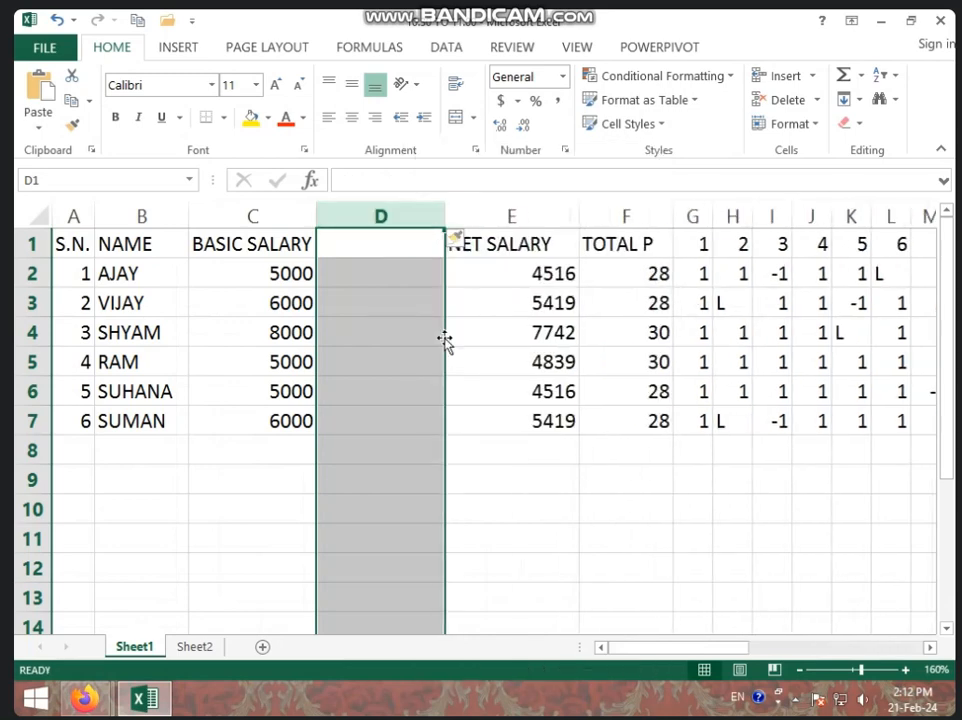
# Give the new column the heading TOTAL LET MIN AMT in D1 and wrap the heading text within the cell.
pyautogui.click(401, 247)
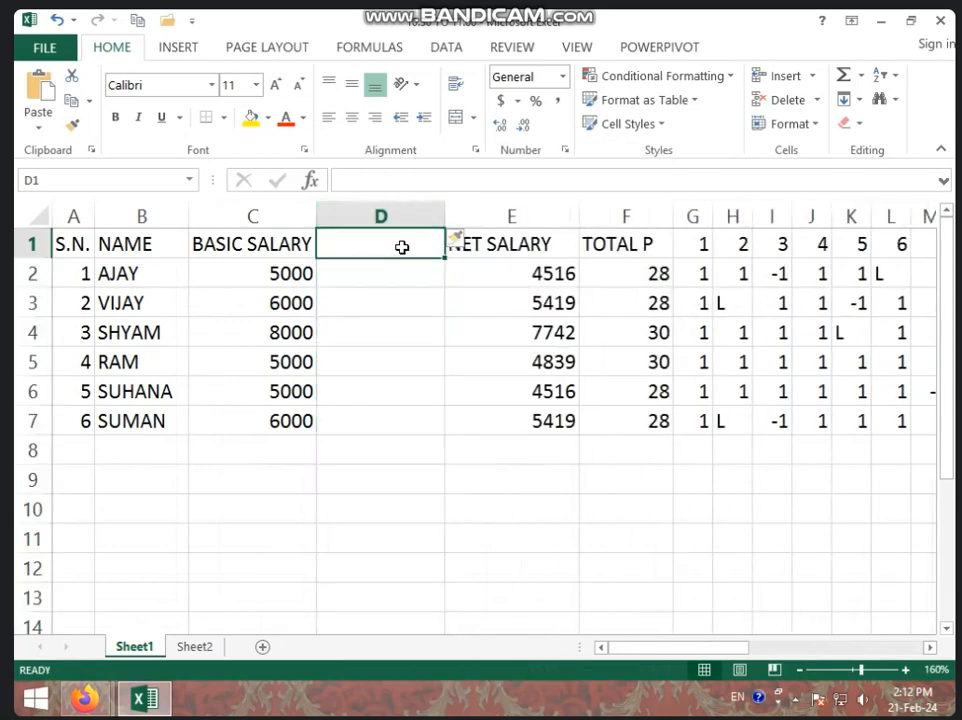
pyautogui.write('TOTA')
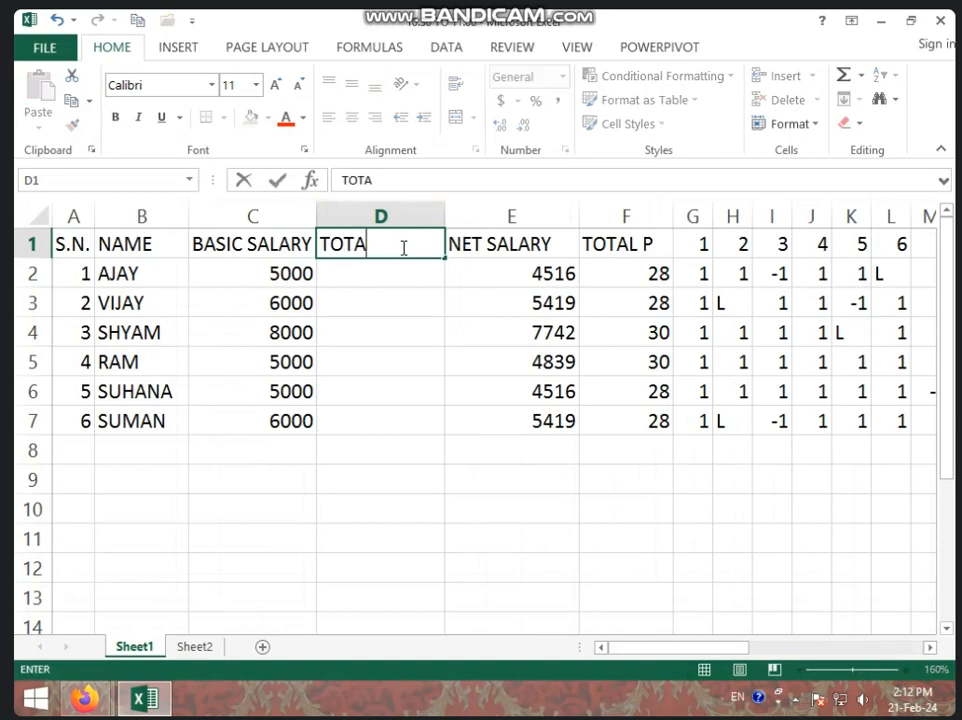
pyautogui.write('L LET MI AMT')
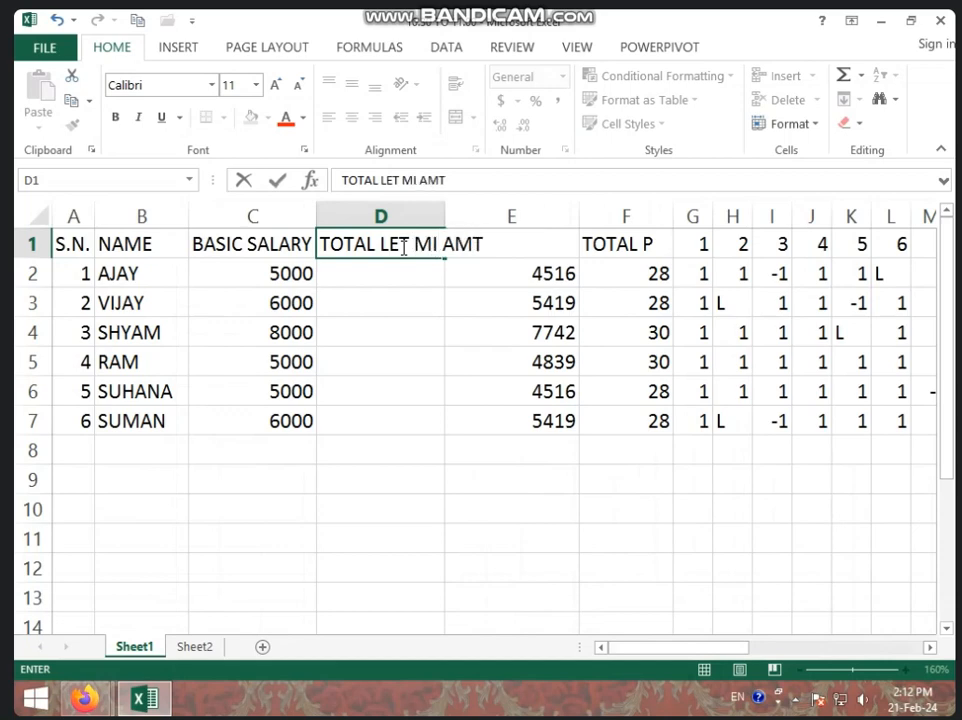
pyautogui.press('BackSpace')
pyautogui.press('BackSpace')
pyautogui.press('BackSpace')
pyautogui.press('BackSpace')
pyautogui.write('M')
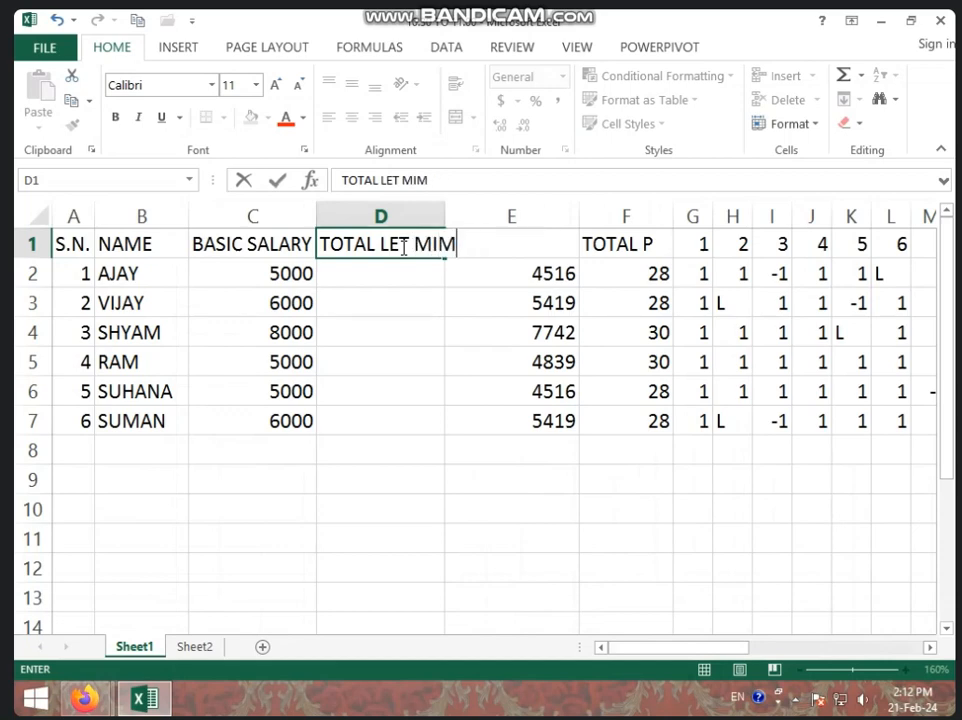
pyautogui.hotkey('ctrl', 'Return')
pyautogui.hotkey('ctrl', 'Home')
pyautogui.press('BackSpace')
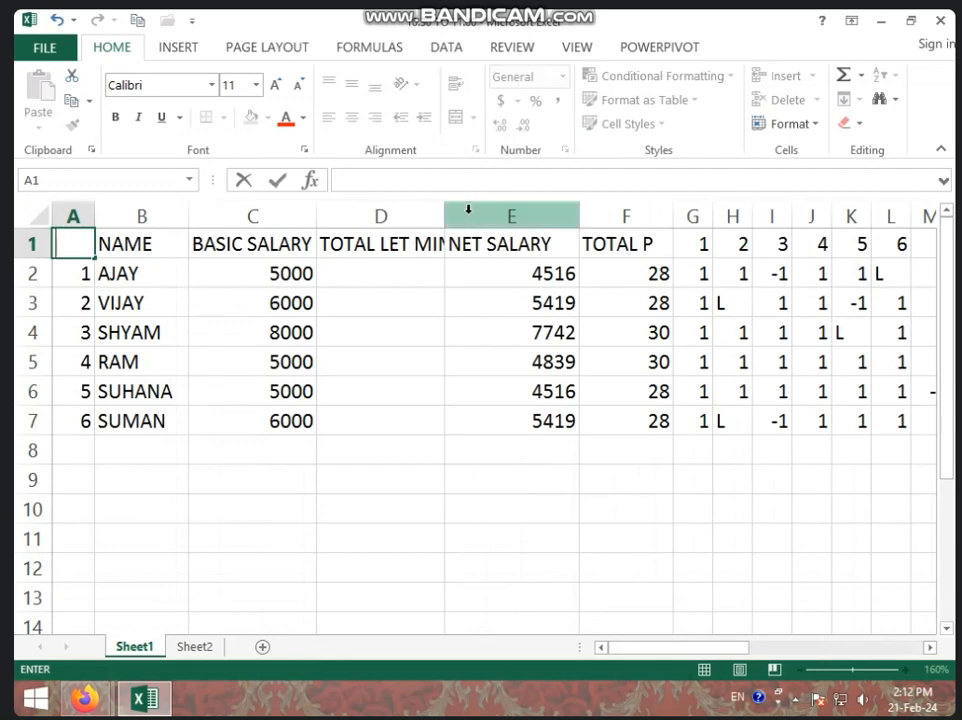
pyautogui.doubleClick(431, 242)
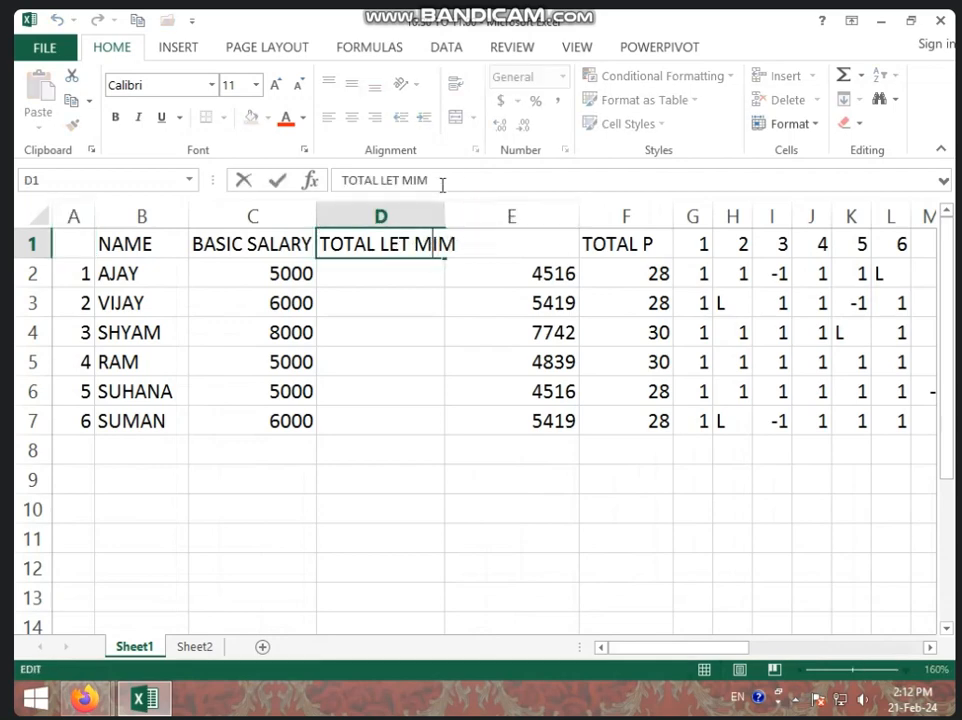
pyautogui.press('BackSpace')
pyautogui.write('N')
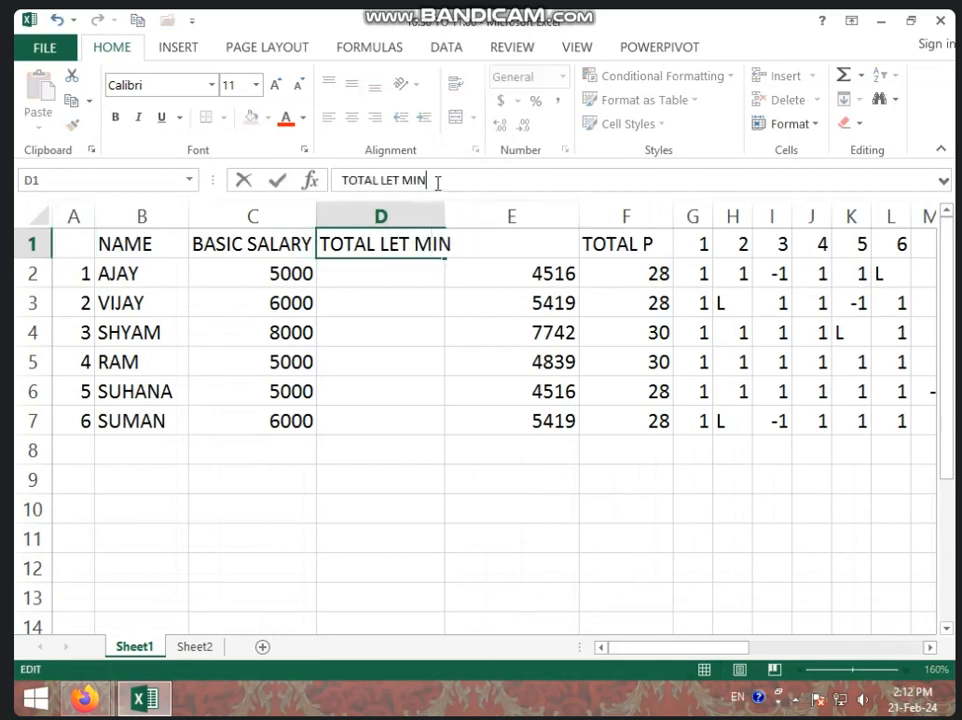
pyautogui.write(' AMT')
pyautogui.click(440, 265)
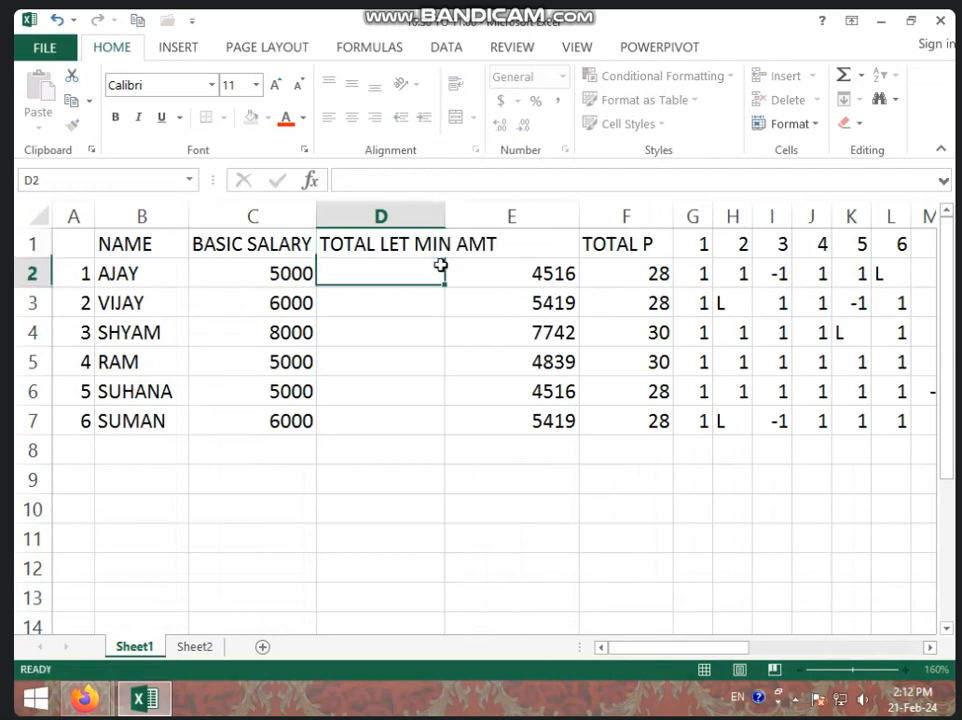
pyautogui.click(438, 248)
pyautogui.click(455, 82)
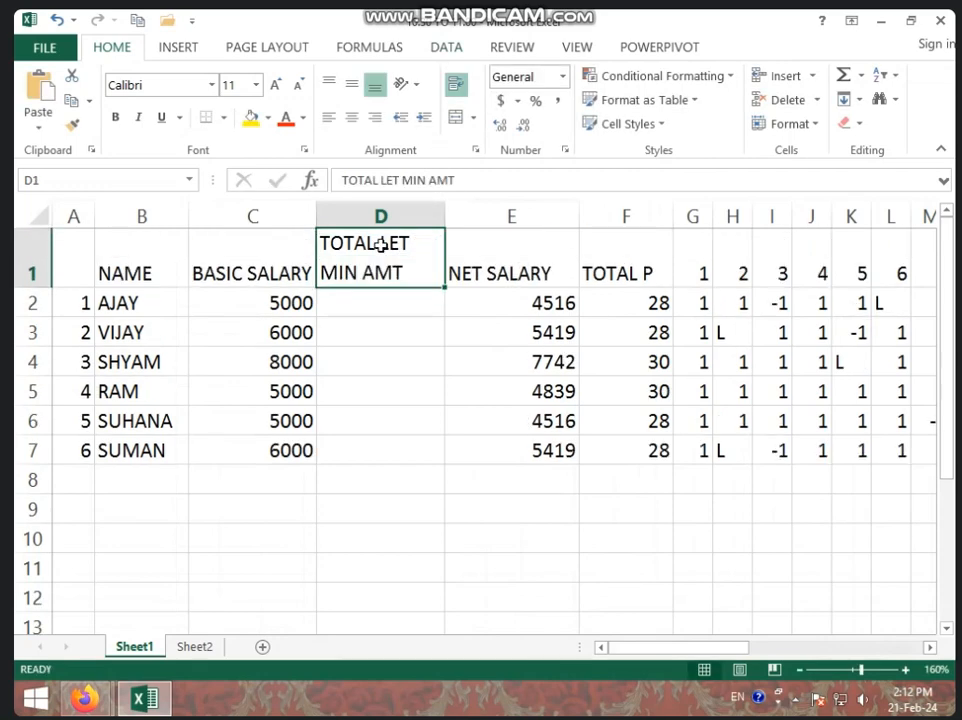
# Link D2 on Sheet1 to Sheet2's total late-minute amount with =Sheet2!AO3 and fill it down to D7.
pyautogui.click(389, 300)
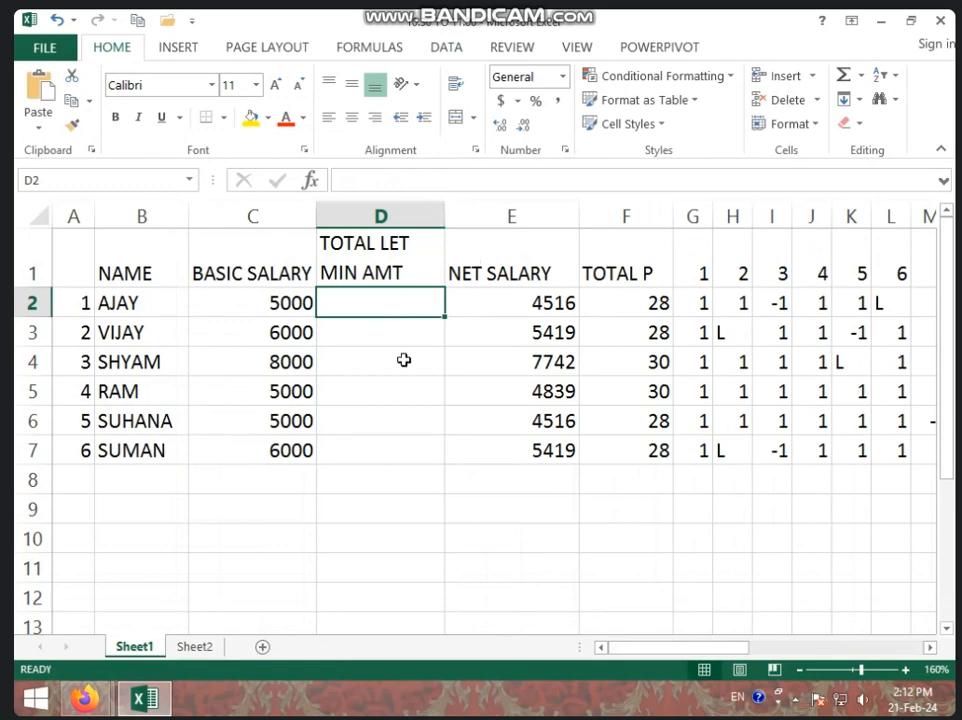
pyautogui.click(203, 647)
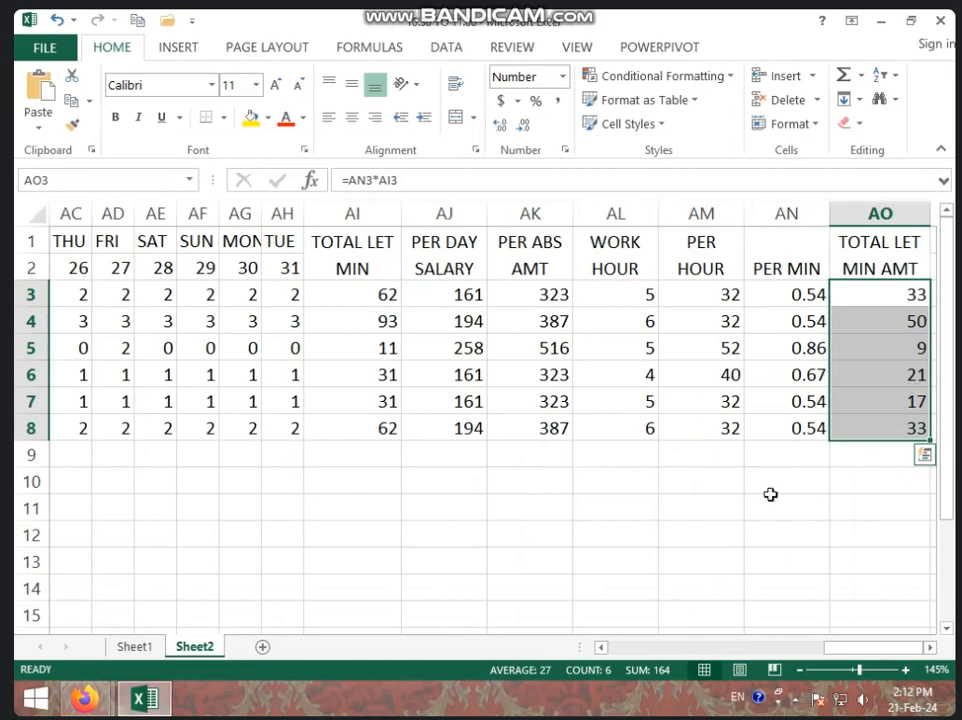
pyautogui.click(130, 652)
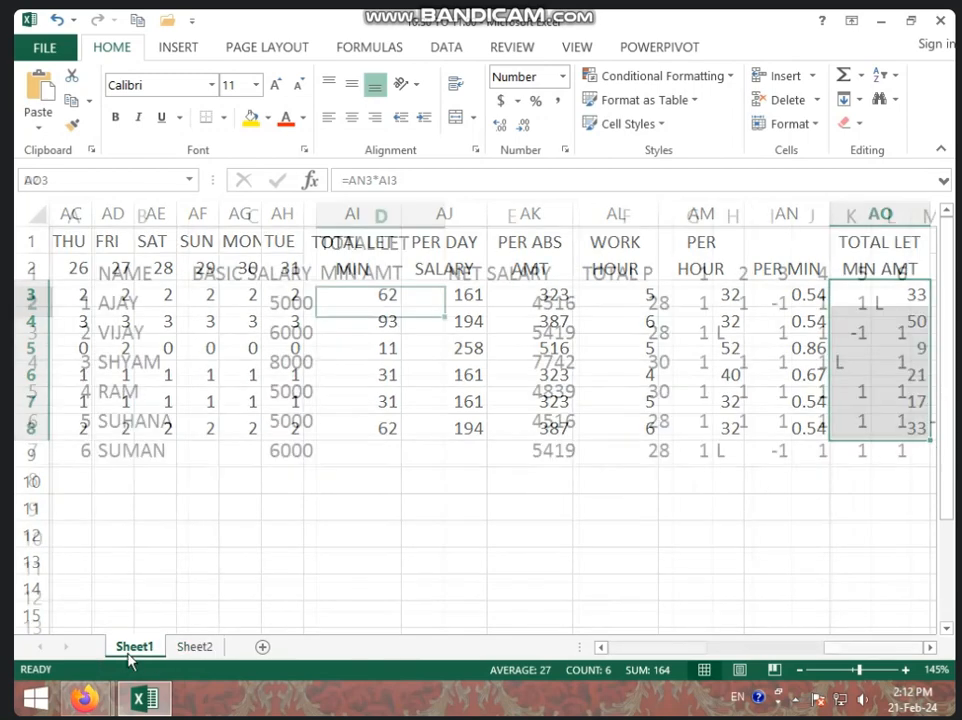
pyautogui.write('=')
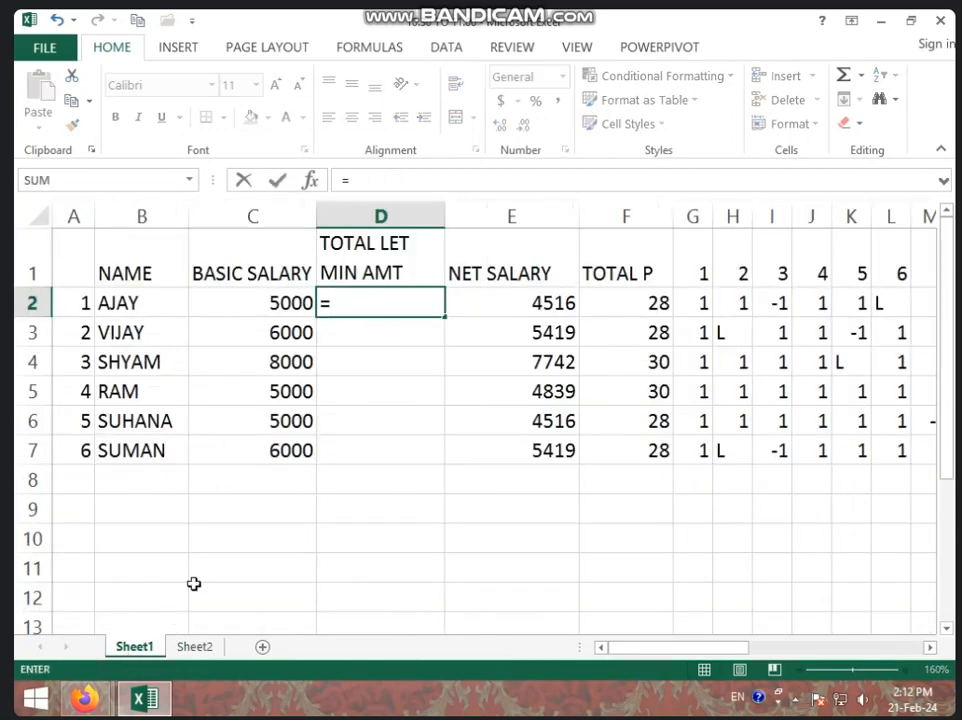
pyautogui.click(188, 646)
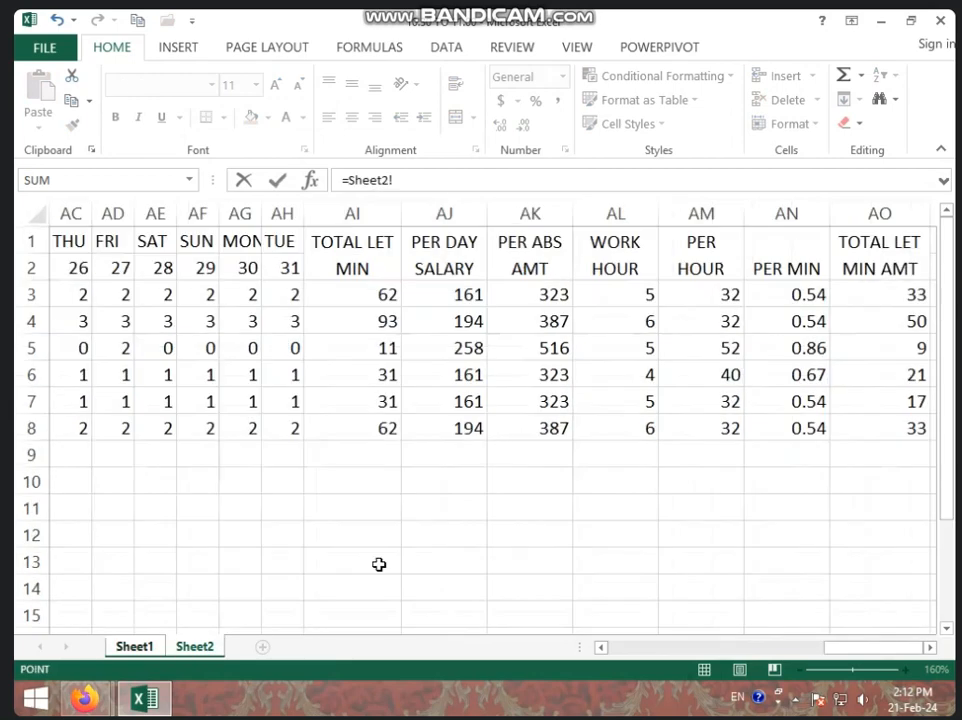
pyautogui.click(885, 300)
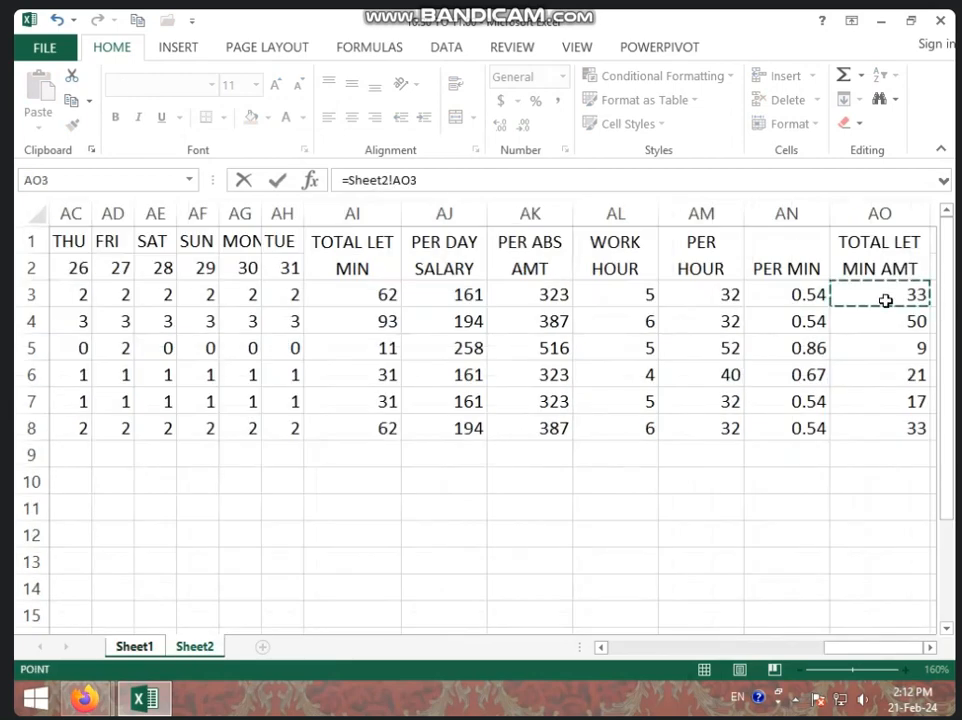
pyautogui.press('Return')
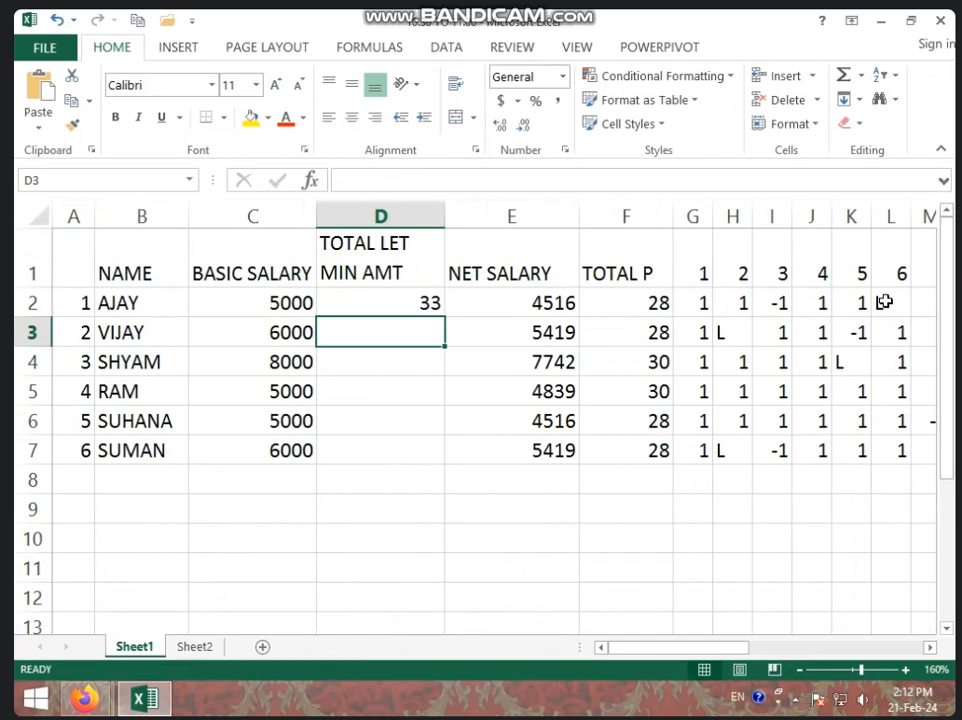
pyautogui.click(430, 302)
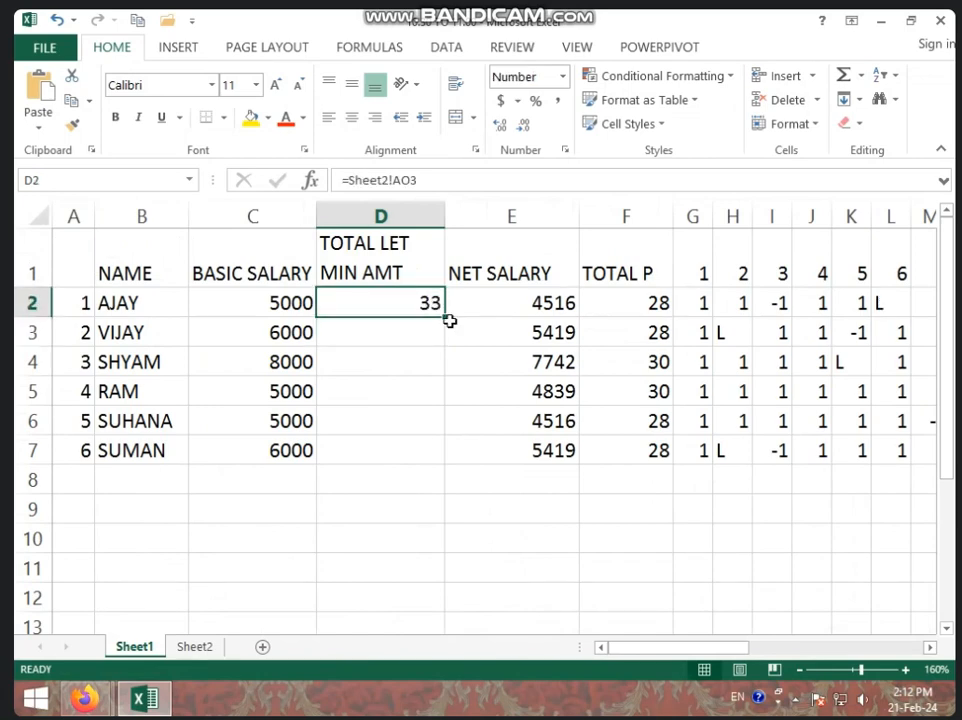
pyautogui.moveTo(444, 317); pyautogui.dragTo(429, 453)
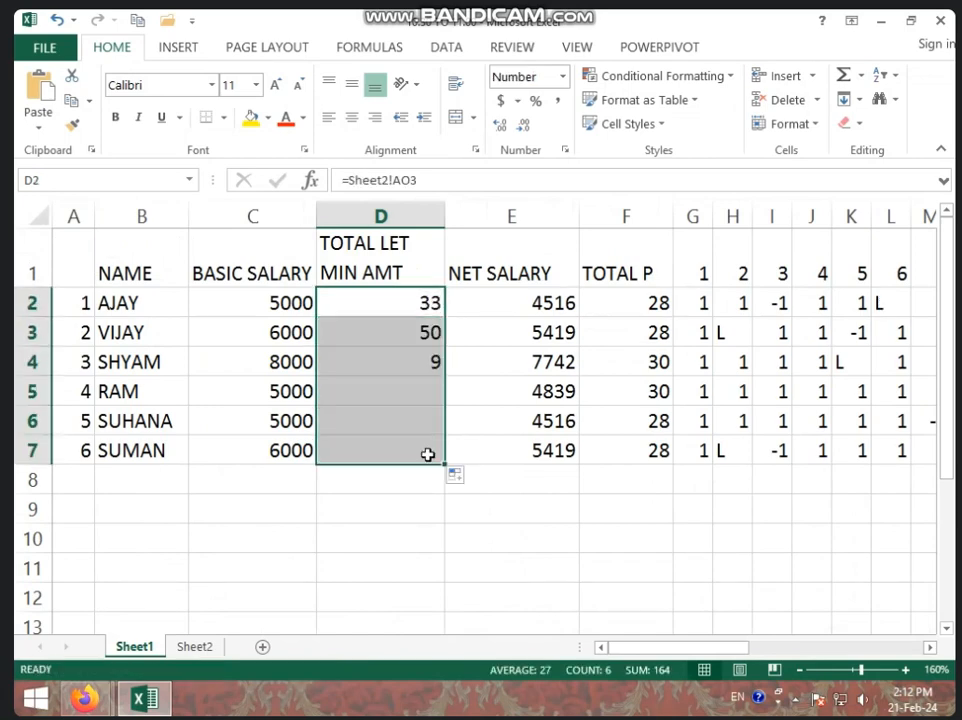
# Insert a blank column before TOTAL LET MIN AMT on Sheet1.
pyautogui.click(562, 303)
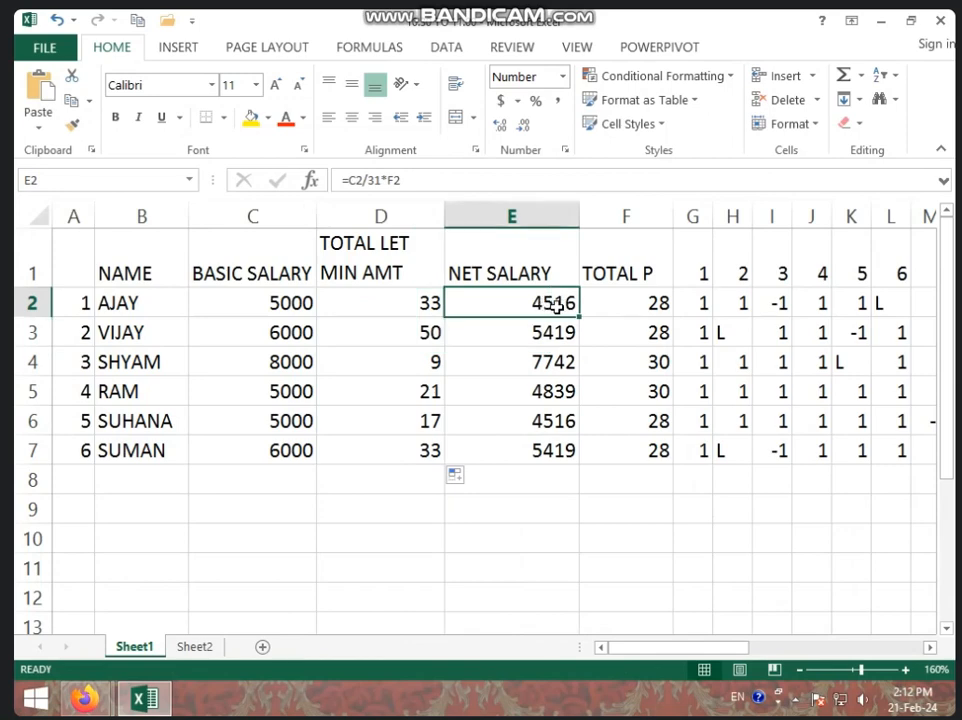
pyautogui.click(422, 304)
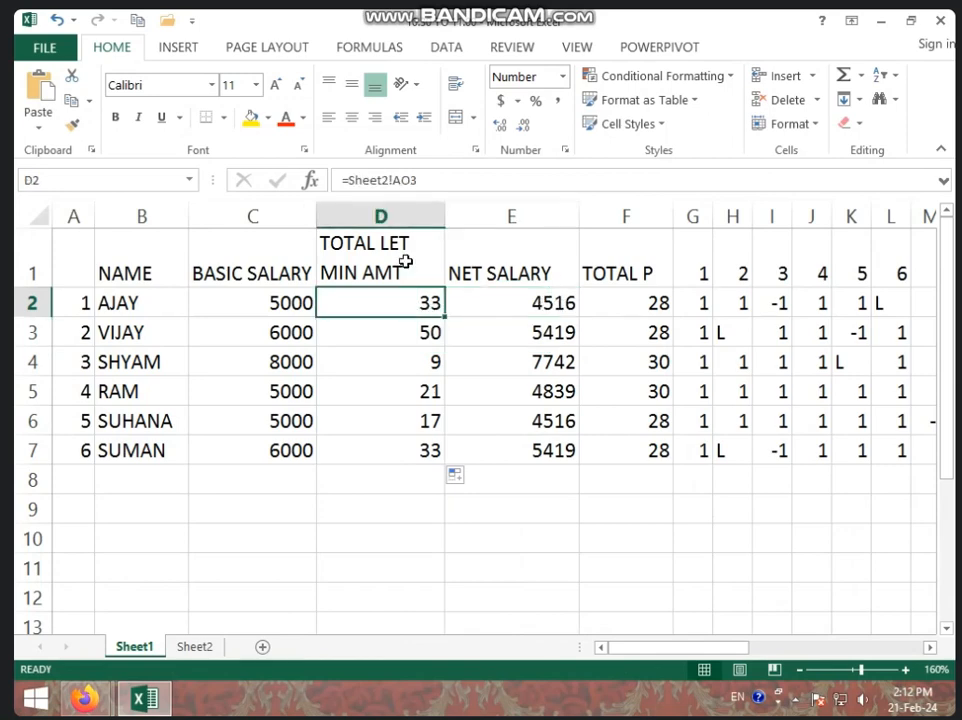
pyautogui.click(403, 214)
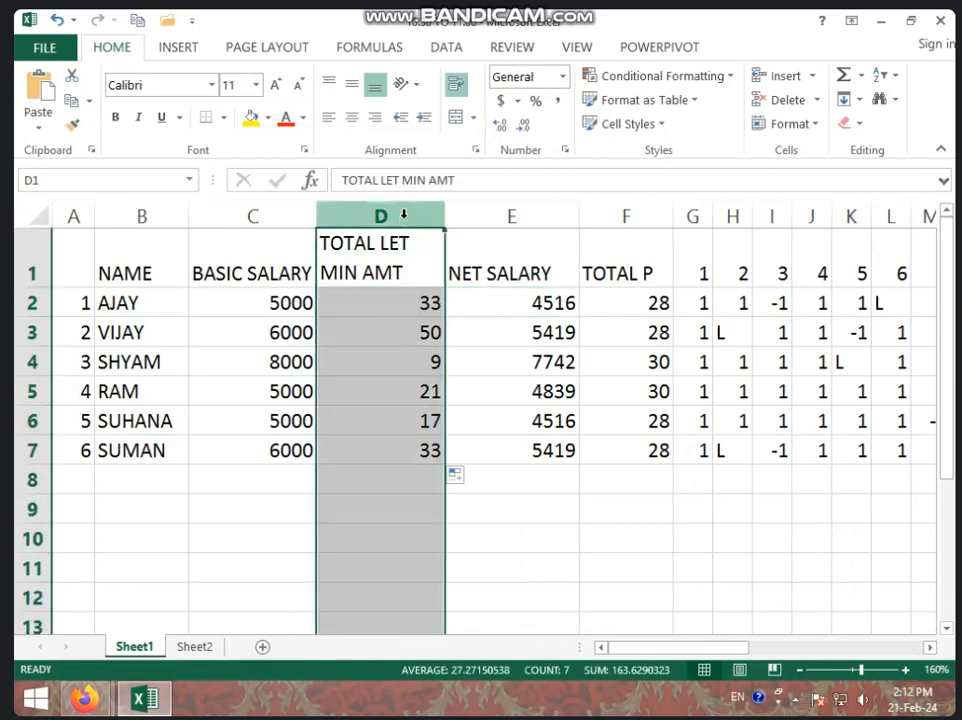
pyautogui.rightClick(404, 216)
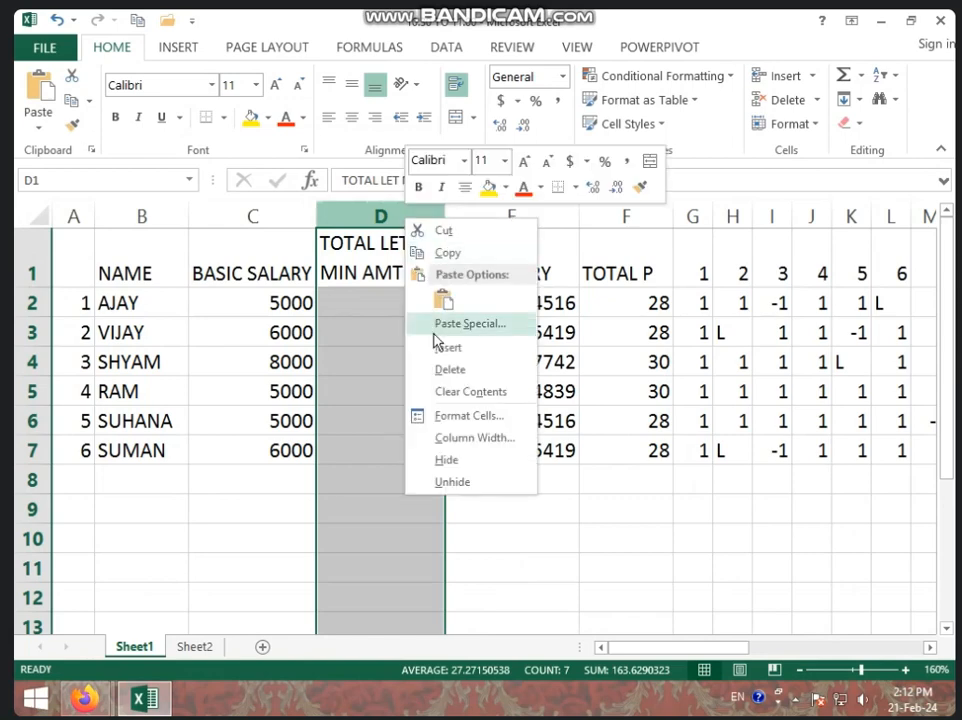
pyautogui.click(441, 349)
# Give the new column the heading NET SALARY AFTER LET MIN in D1 and wrap the heading text within the cell.
pyautogui.click(393, 258)
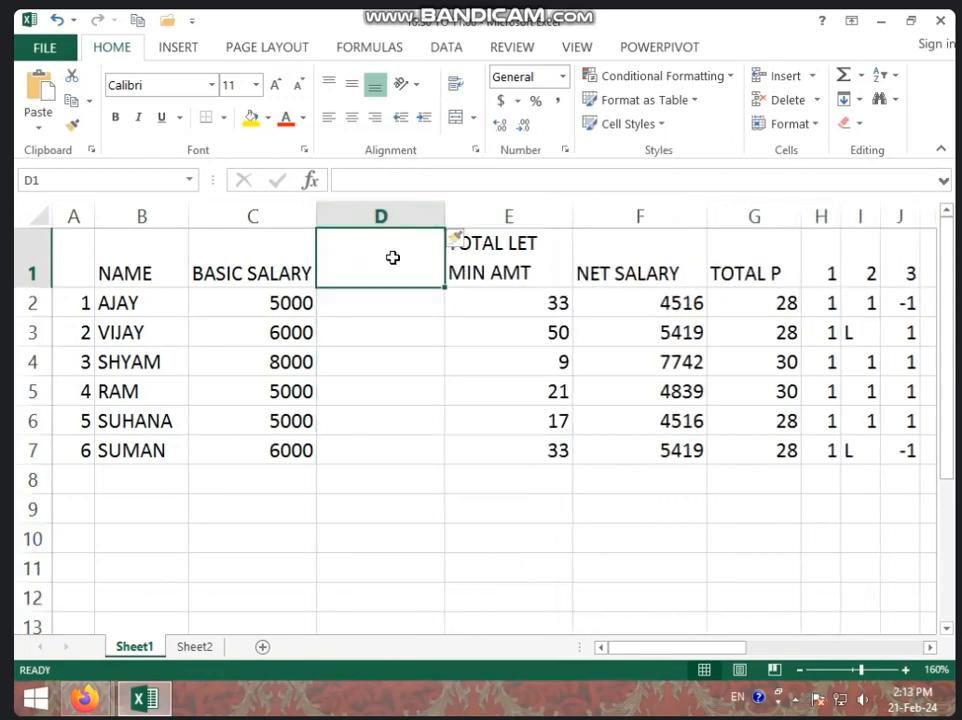
pyautogui.write('NE')
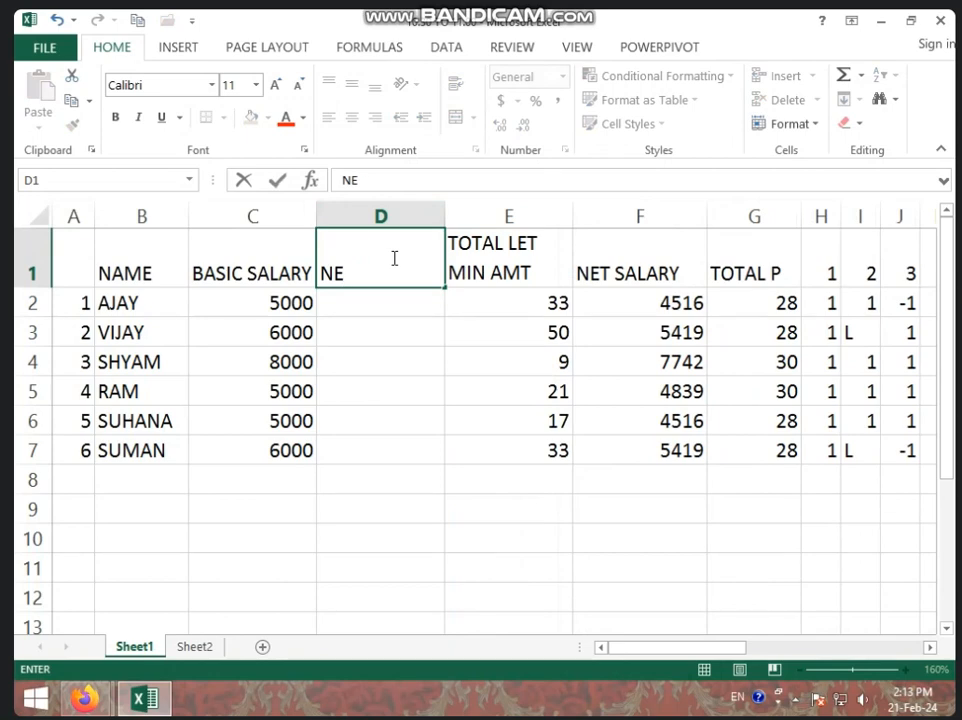
pyautogui.write('T SALARY AFTER')
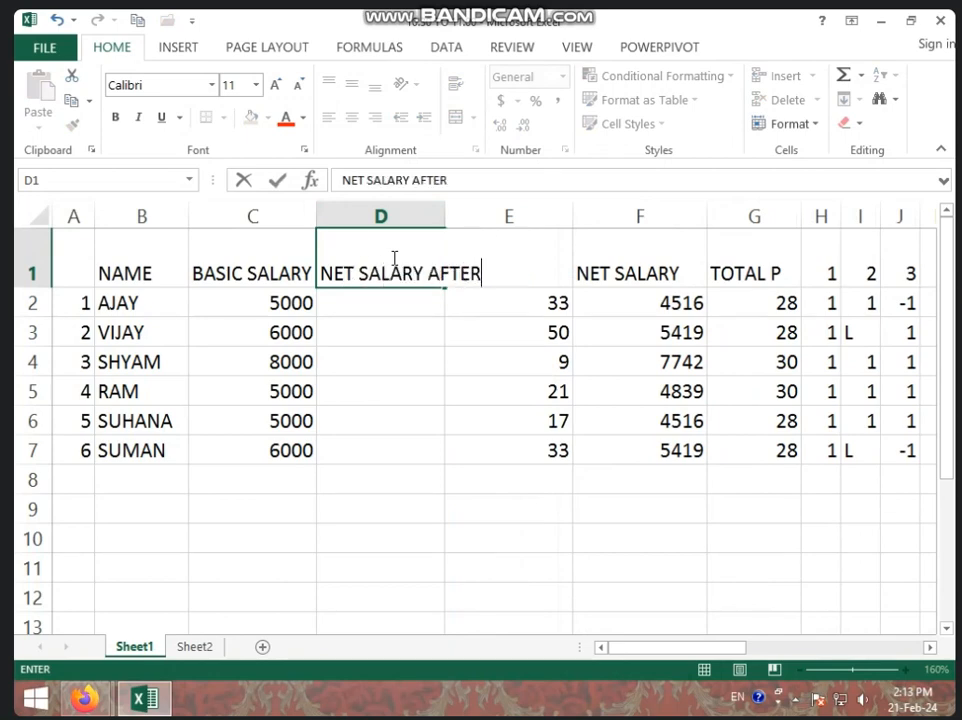
pyautogui.press('BackSpace')
pyautogui.write('R LET MIN')
pyautogui.press('Return')
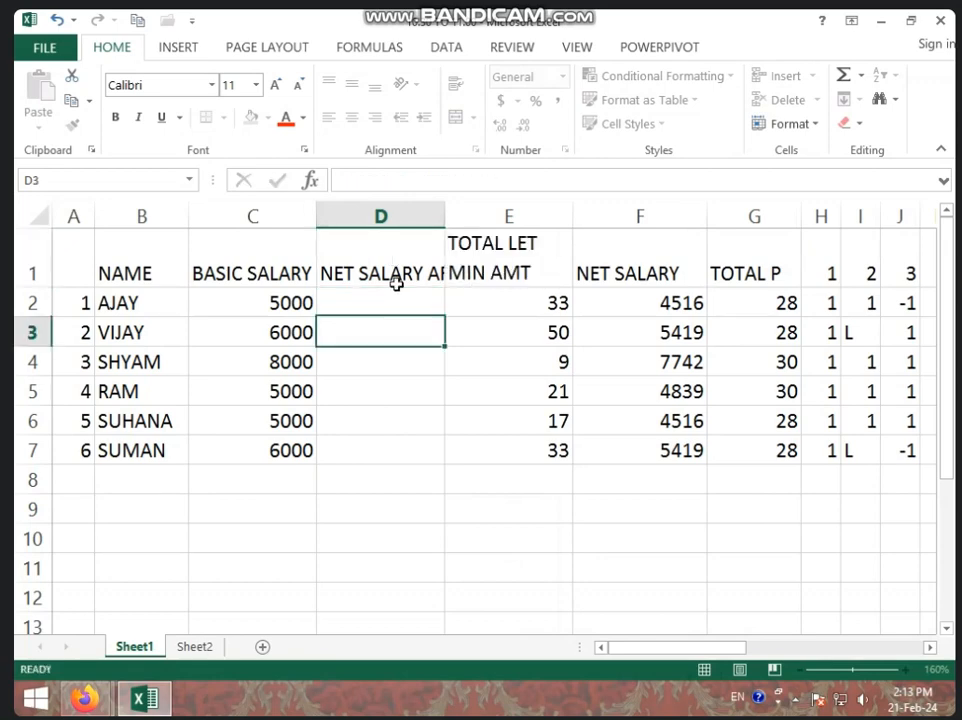
pyautogui.click(393, 268)
pyautogui.click(464, 92)
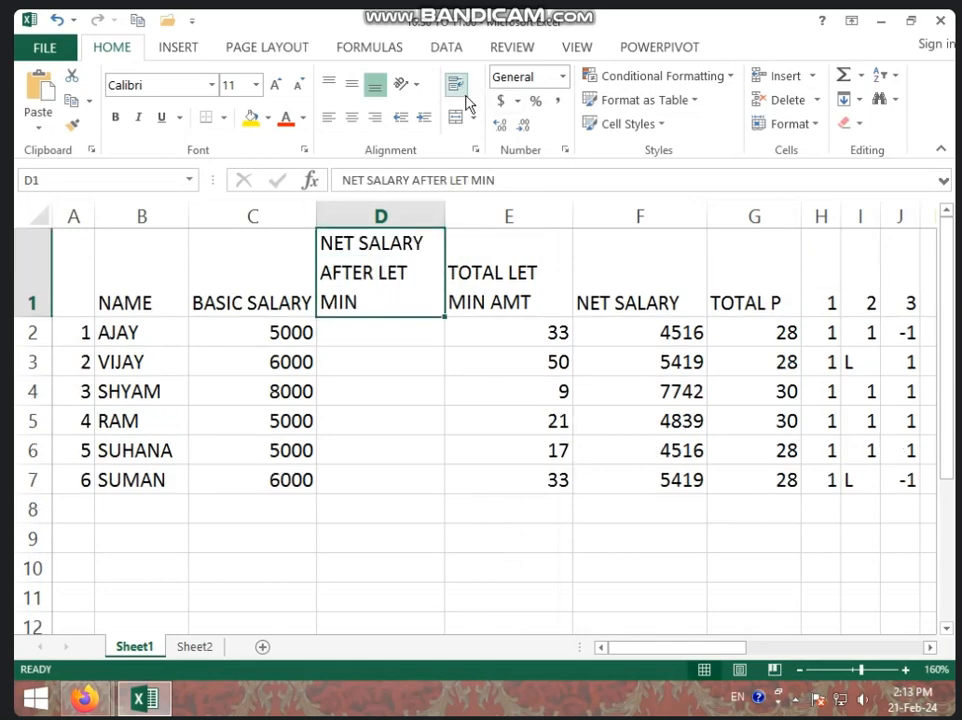
# Calculate the net salary minus the total late-minute amount in D2 with =F2-E2 and fill it down to D7.
pyautogui.click(391, 331)
pyautogui.write('=')
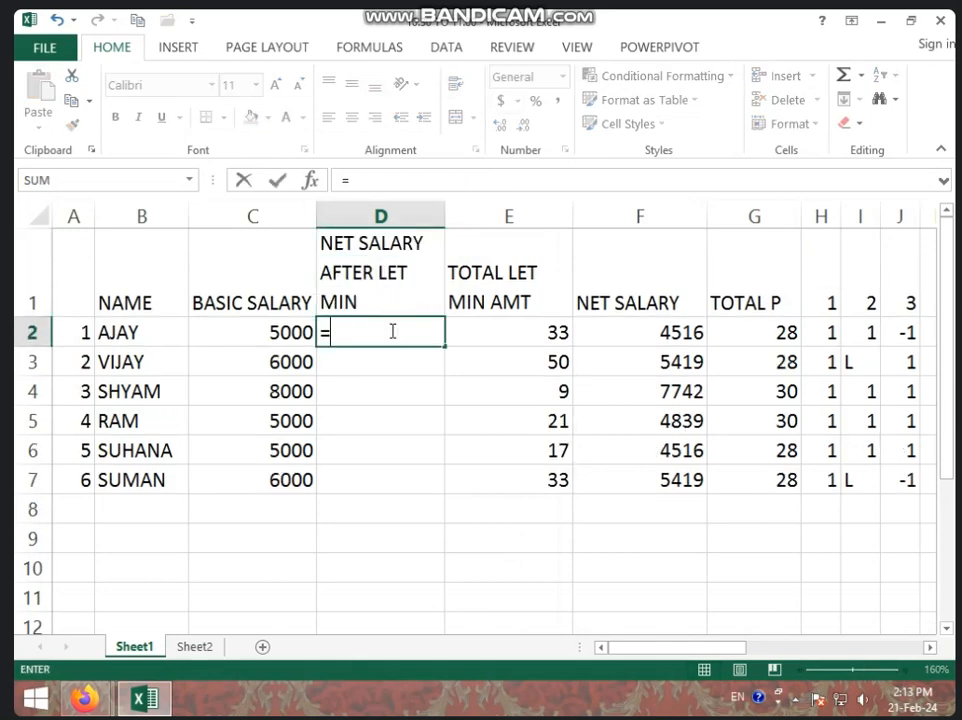
pyautogui.click(646, 331)
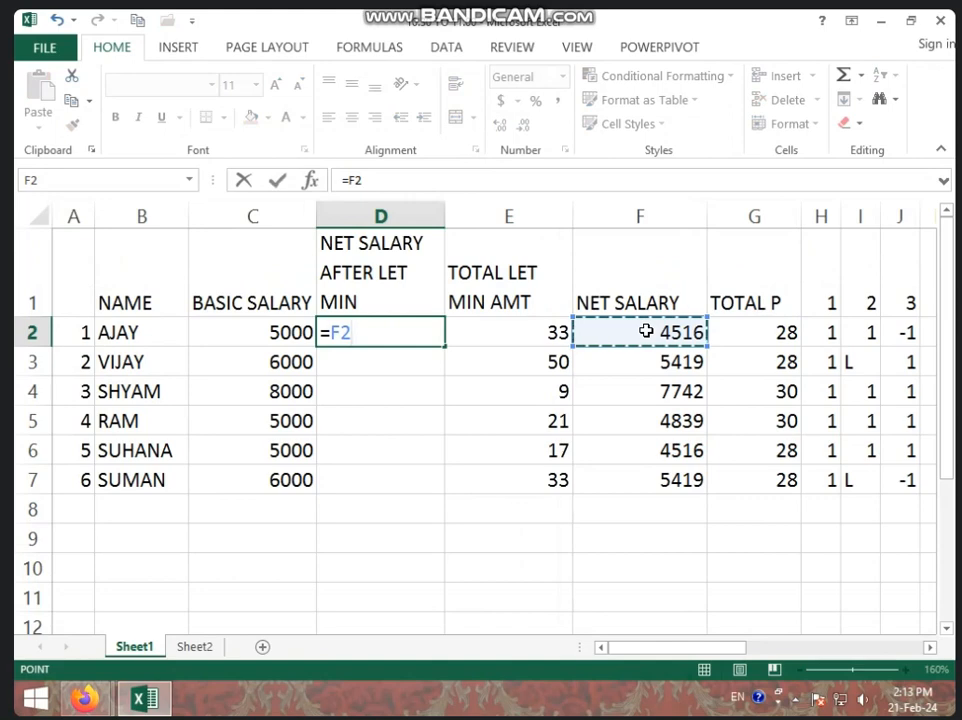
pyautogui.write('-')
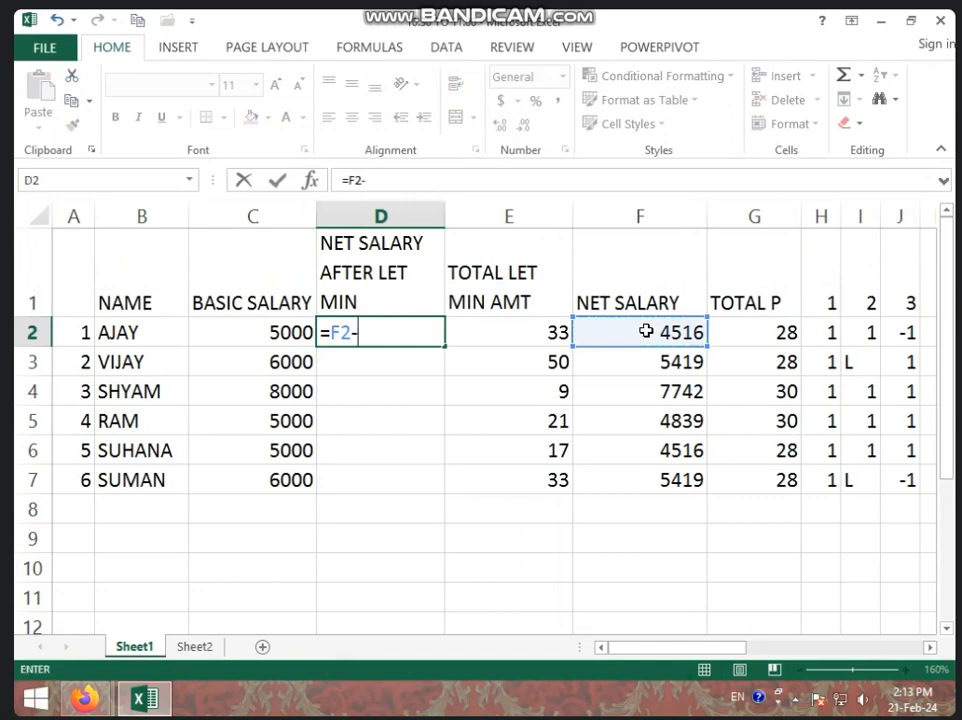
pyautogui.click(548, 330)
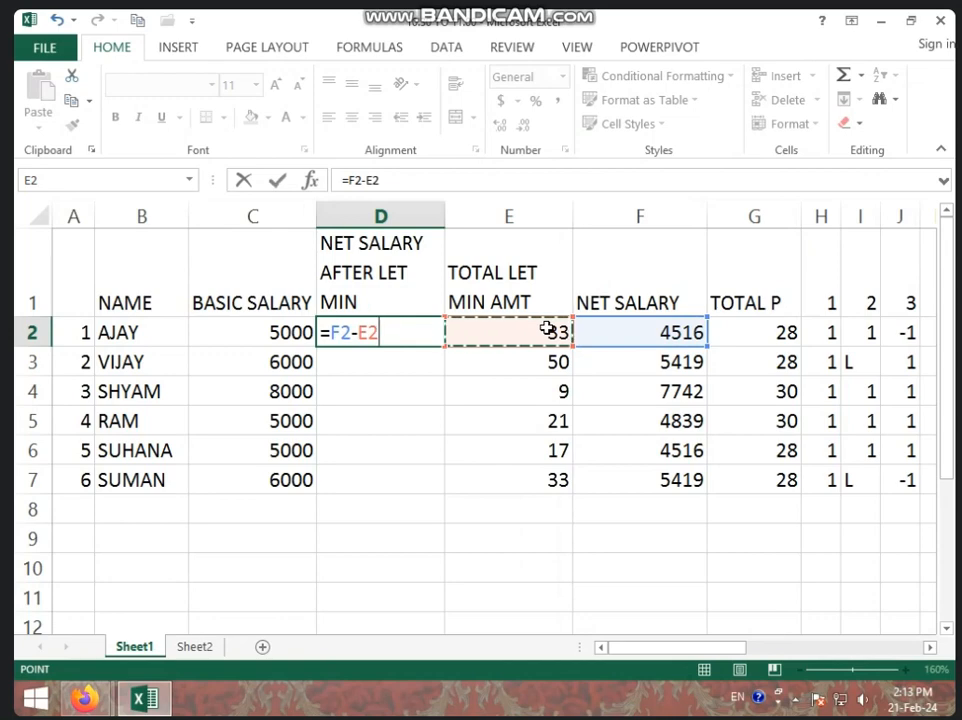
pyautogui.press('Return')
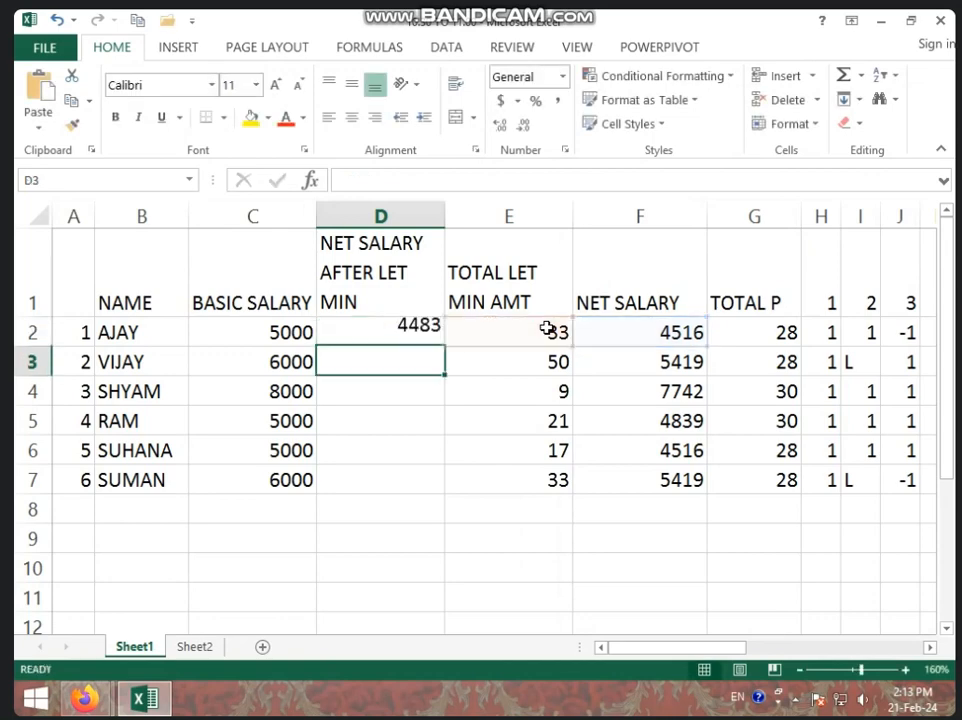
pyautogui.click(416, 330)
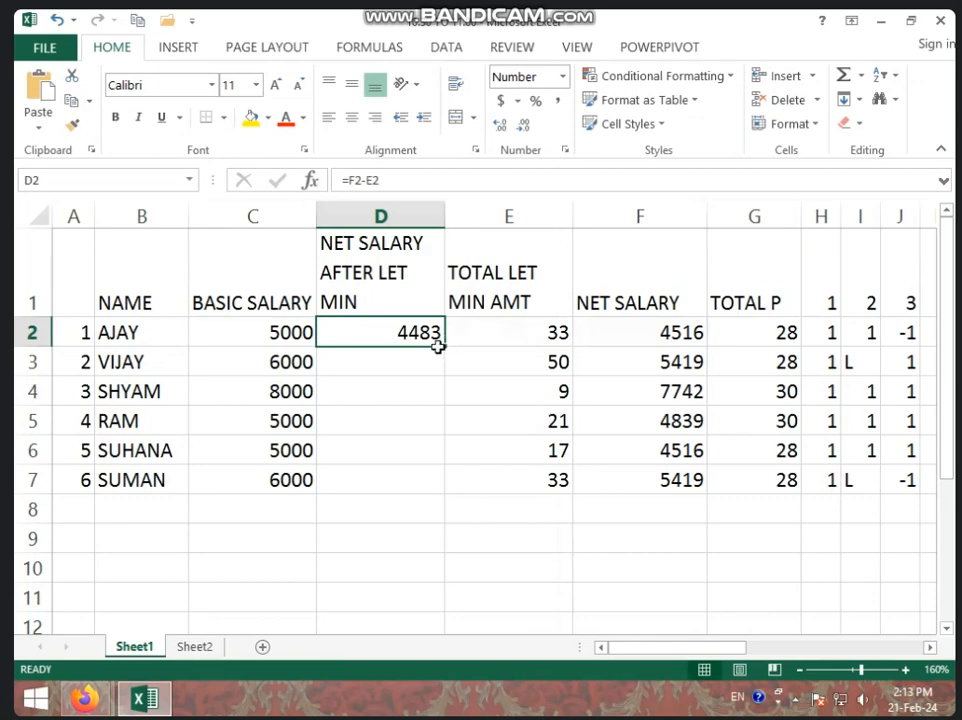
pyautogui.moveTo(440, 346); pyautogui.dragTo(438, 483)
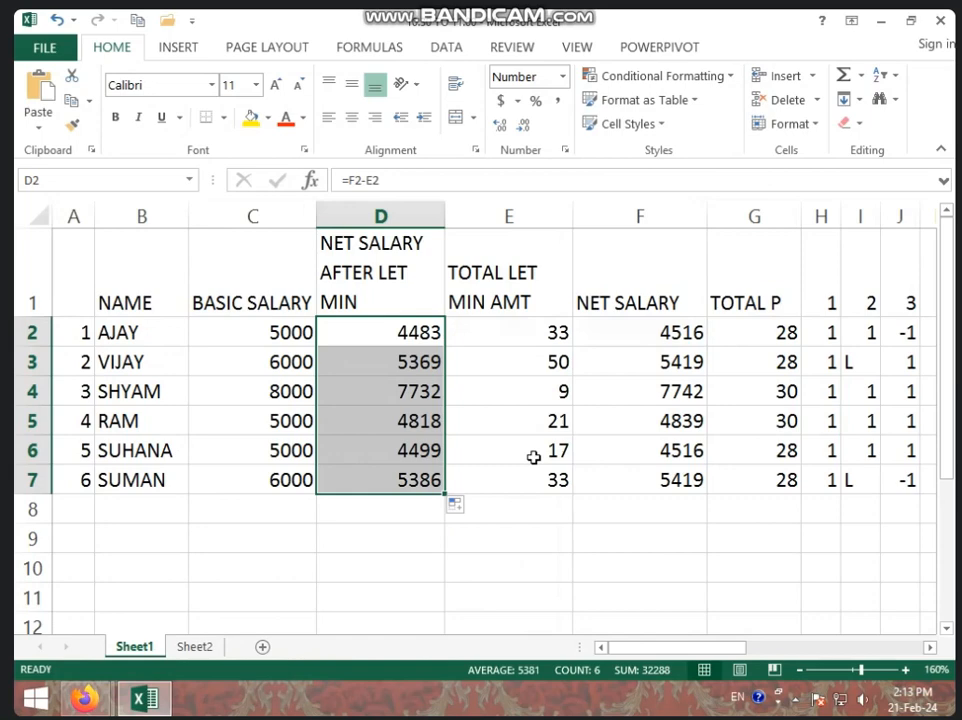
# Insert a blank column before NET SALARY AFTER LET MIN and give it the heading SDA in D1.
pyautogui.click(477, 333)
pyautogui.click(289, 333)
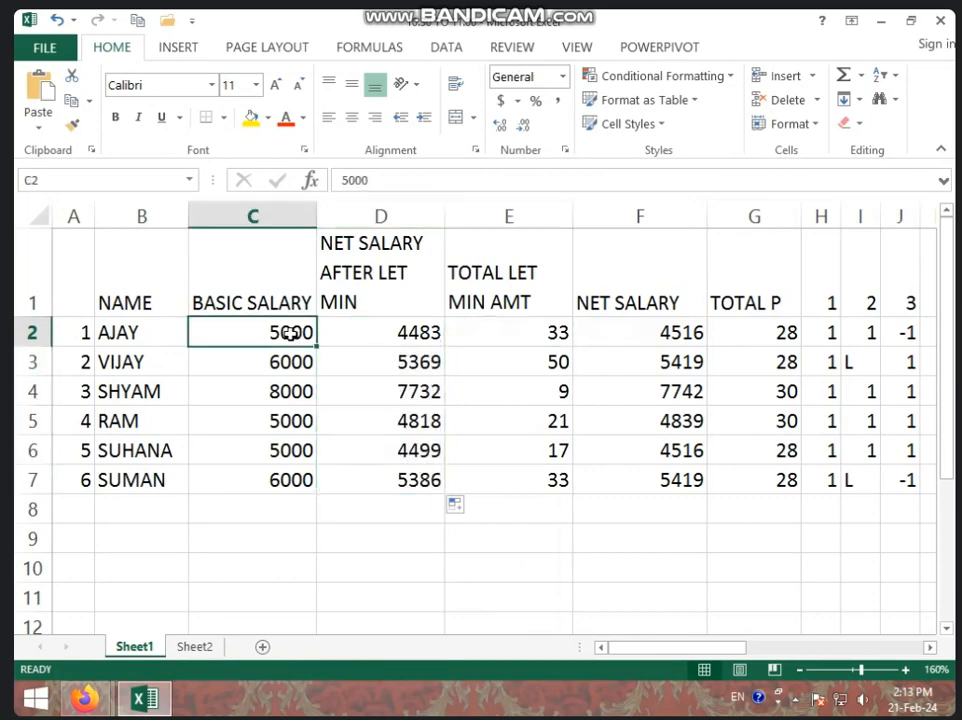
pyautogui.click(365, 333)
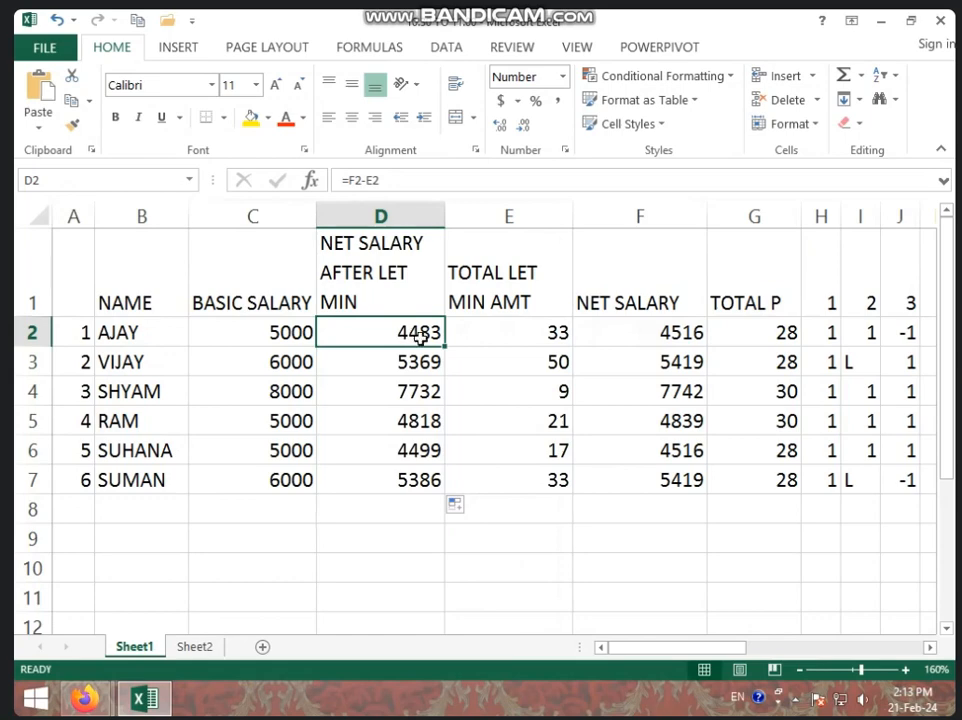
pyautogui.click(381, 215)
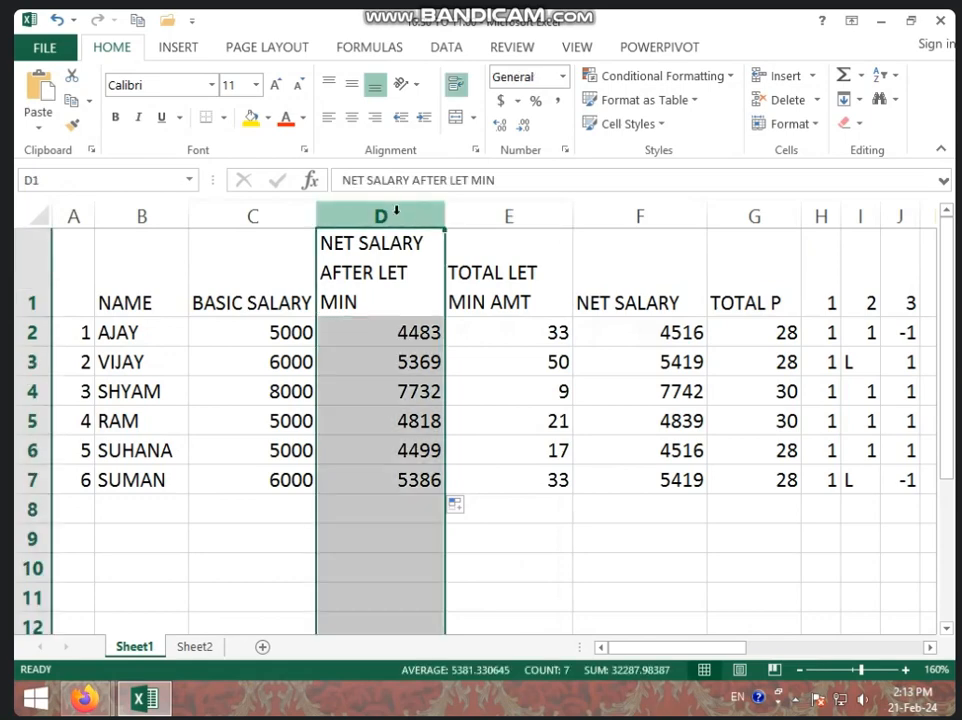
pyautogui.rightClick(398, 216)
pyautogui.click(440, 343)
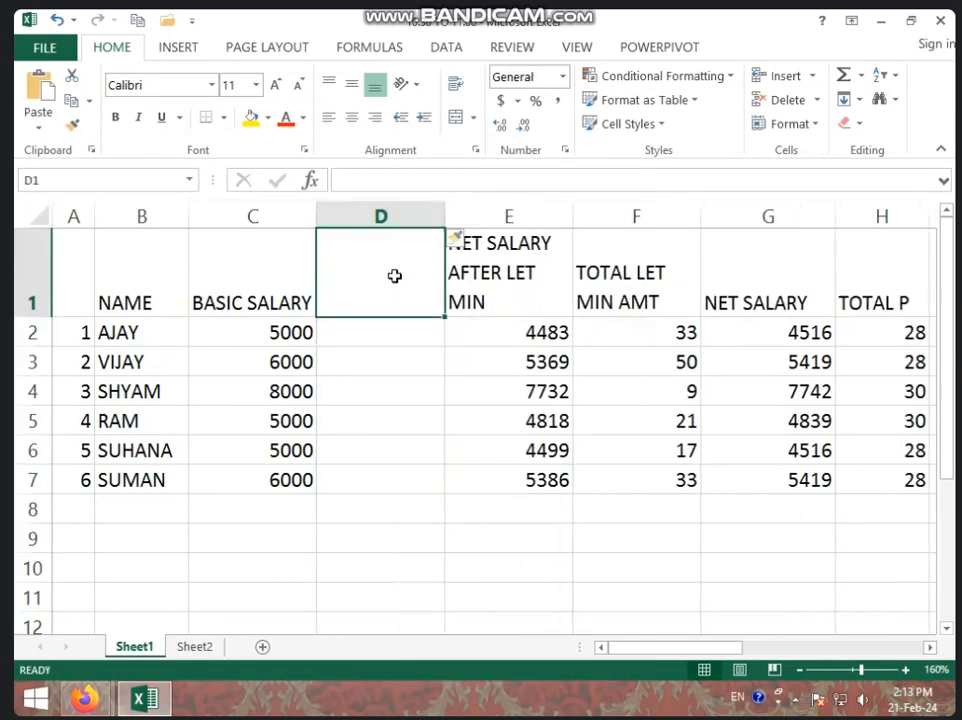
pyautogui.write('SDA')
# Calculate SDA in D2 as basic salary minus net salary after late minutes with =C2-E2 and fill it down to D7.
pyautogui.click(407, 335)
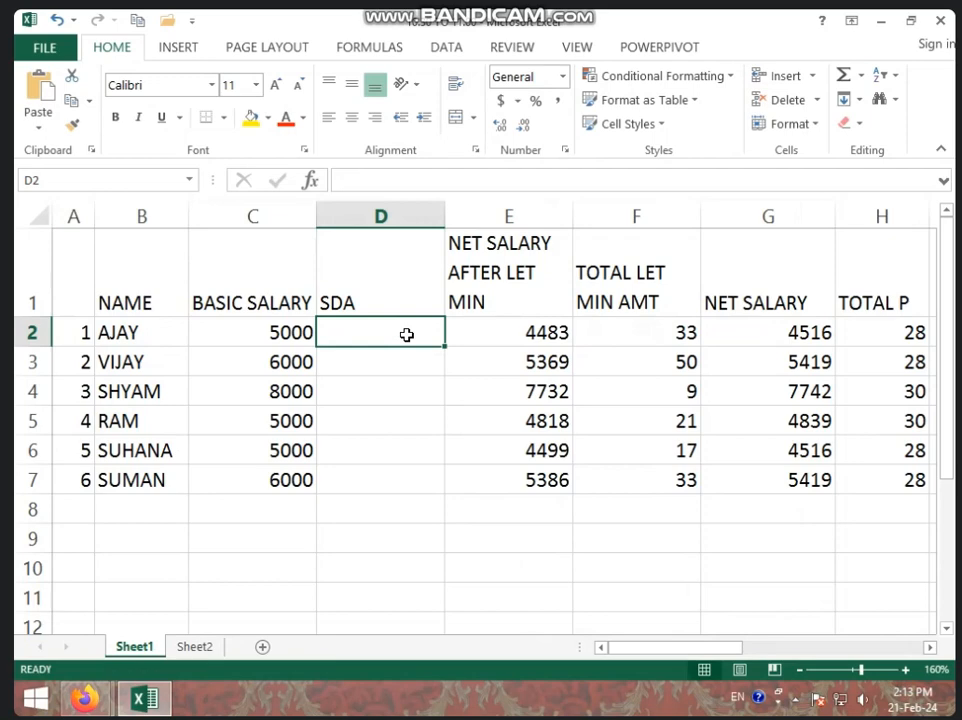
pyautogui.write('=')
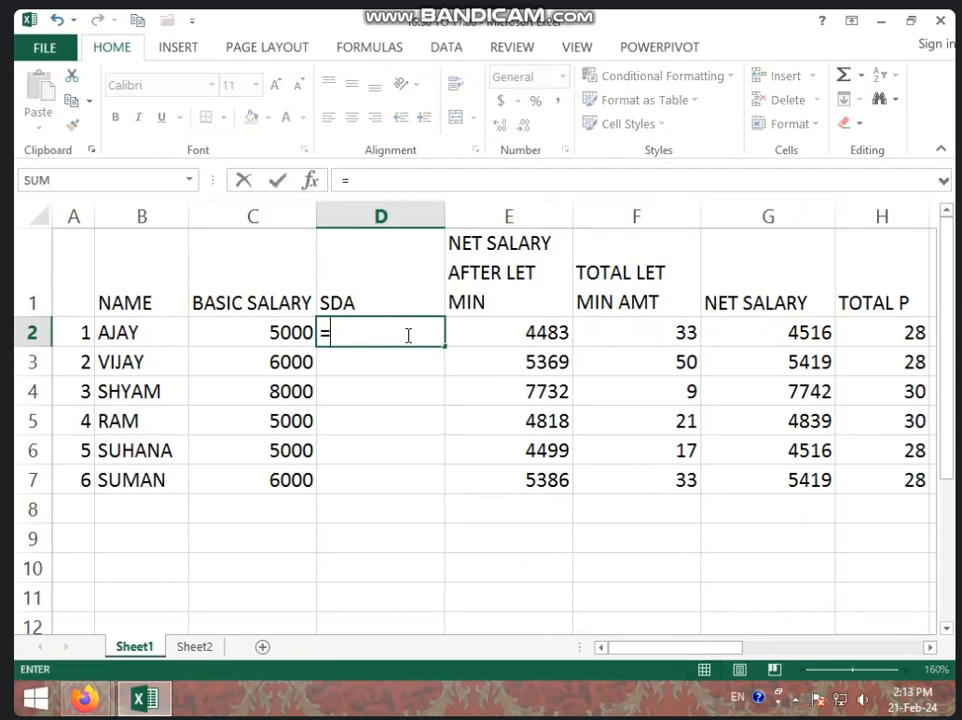
pyautogui.click(305, 333)
pyautogui.write('-')
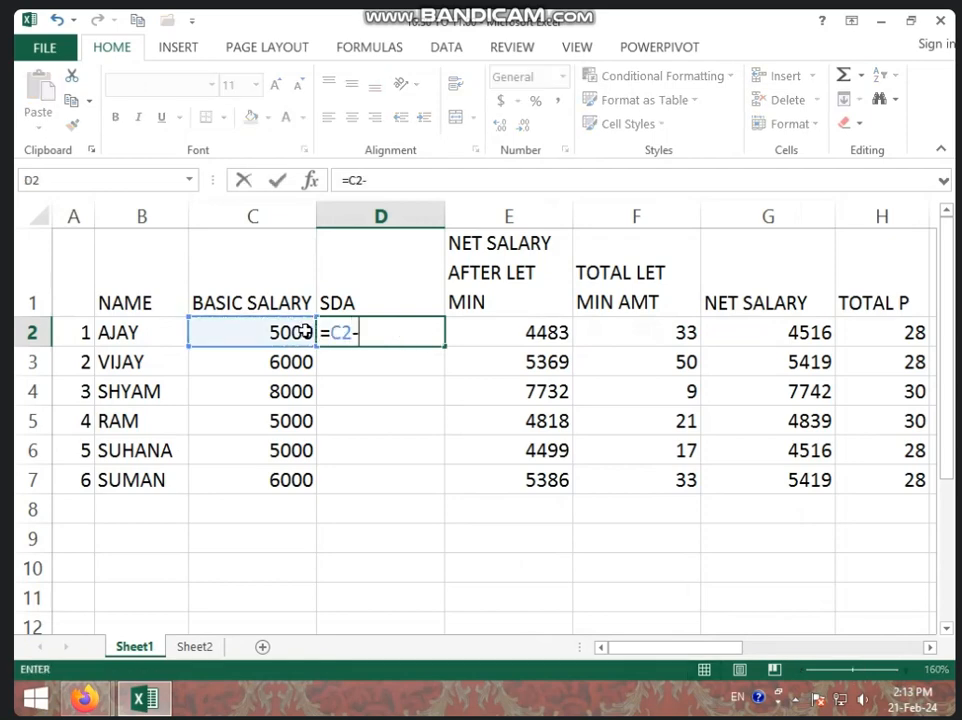
pyautogui.click(535, 339)
pyautogui.press('Return')
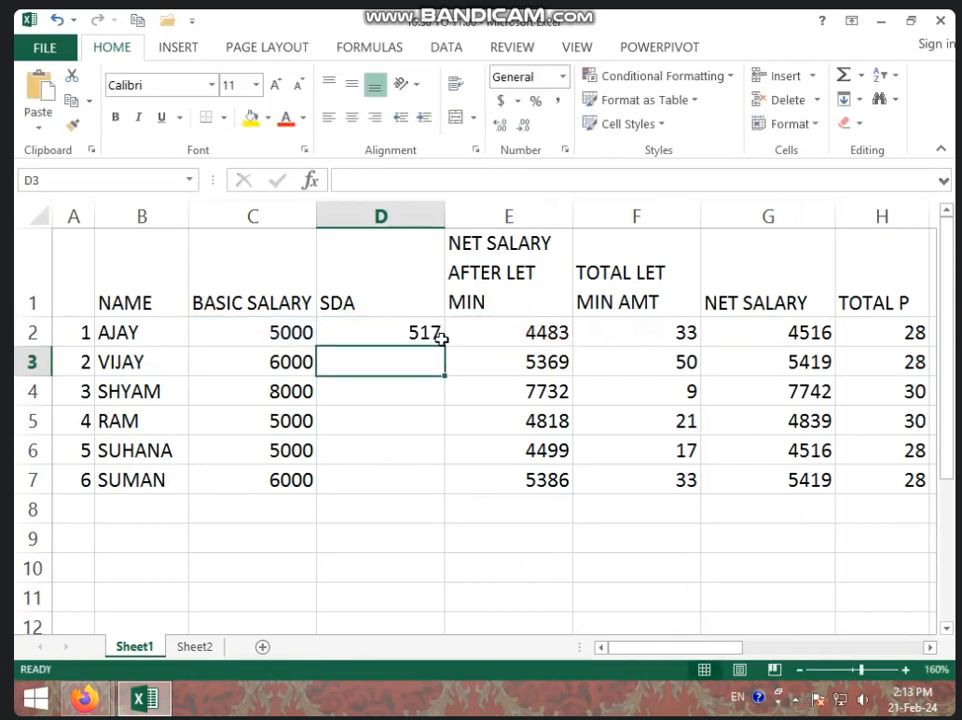
pyautogui.click(438, 338)
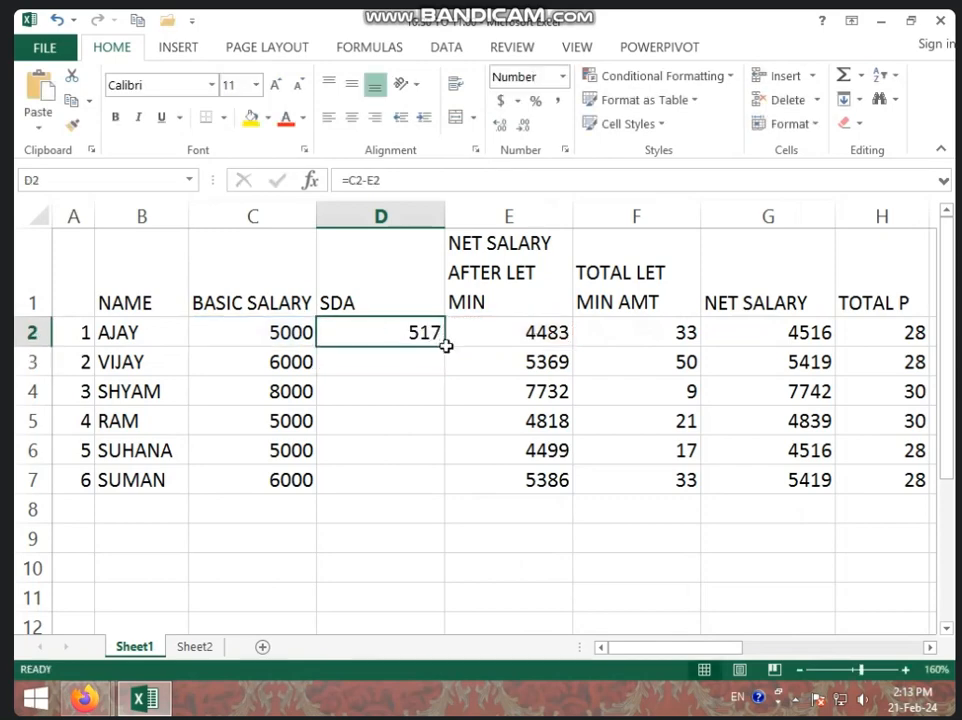
pyautogui.moveTo(446, 345); pyautogui.dragTo(430, 481)
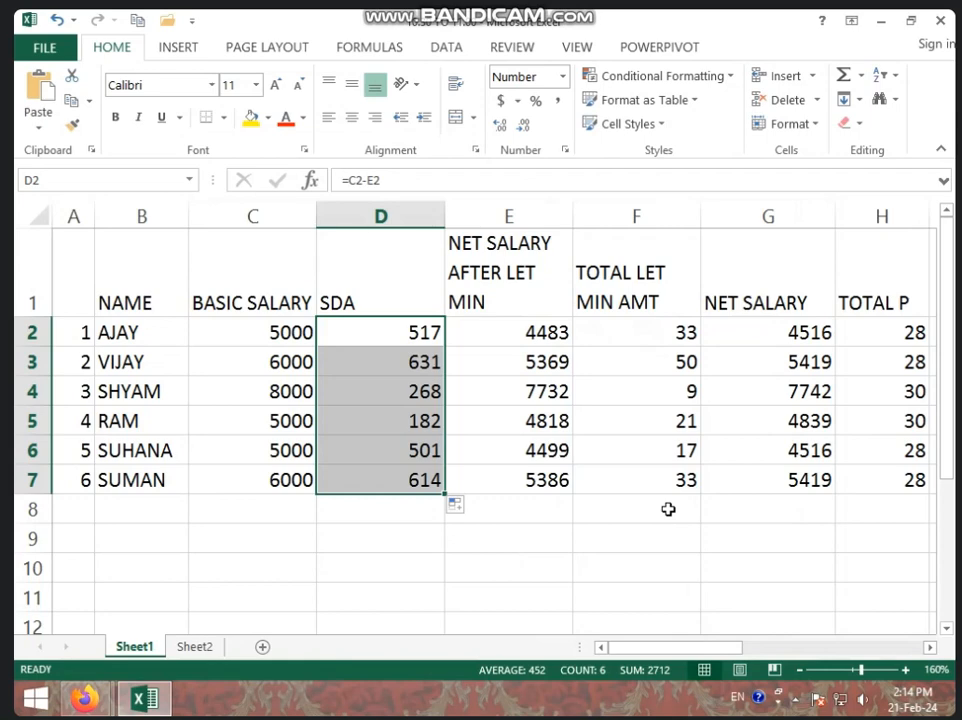
pyautogui.click(593, 573)
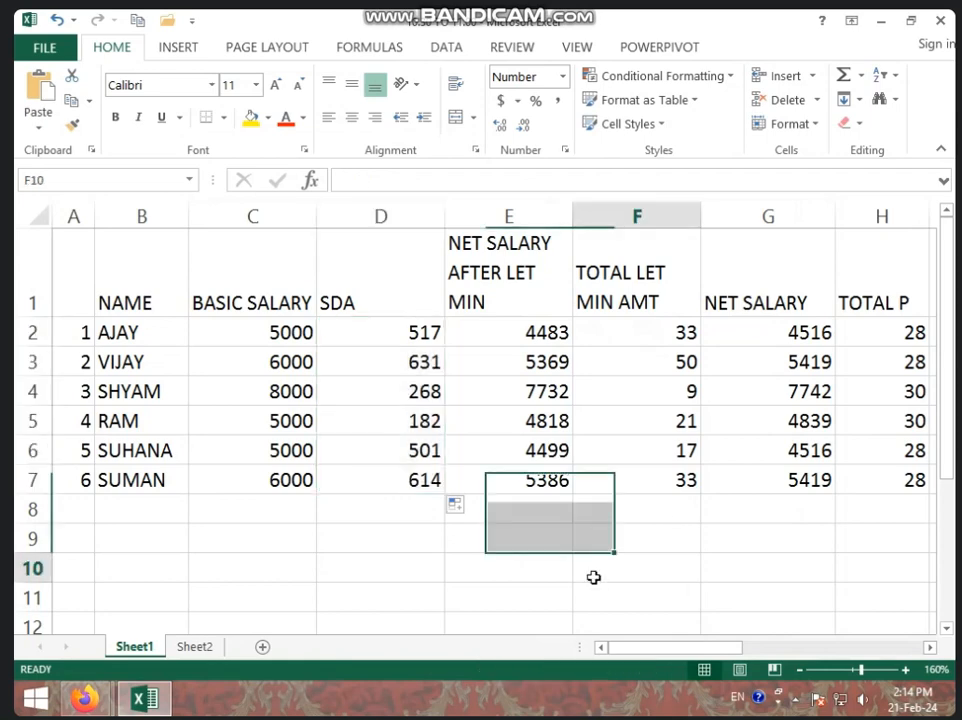
# Minimize the workbook, switch to Tally 9 and dismiss its activation form.
pyautogui.click(881, 21)
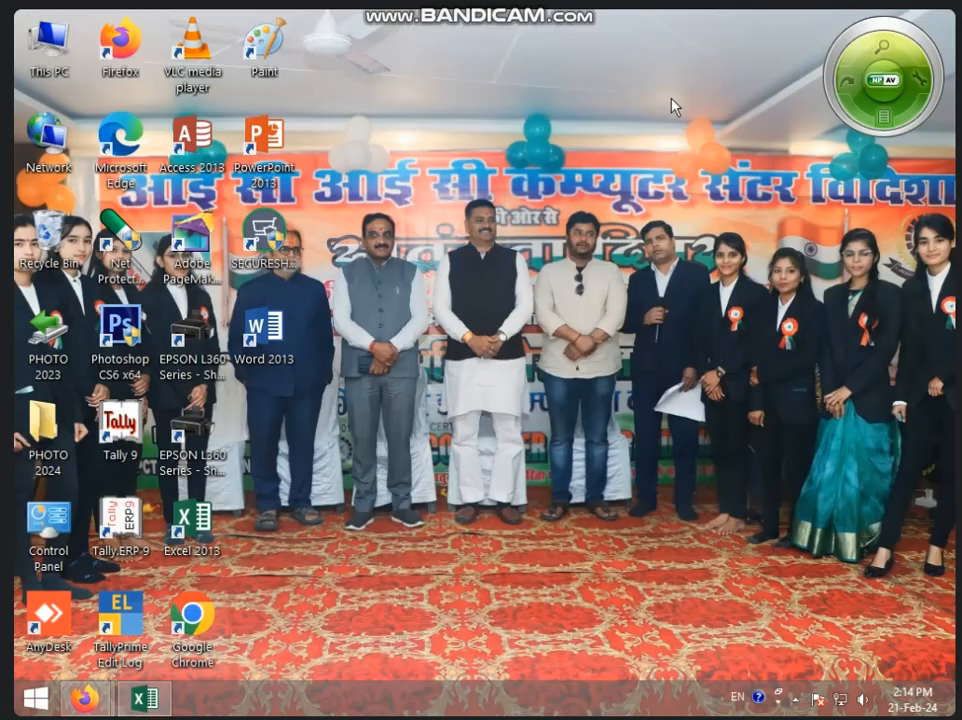
pyautogui.doubleClick(120, 425)
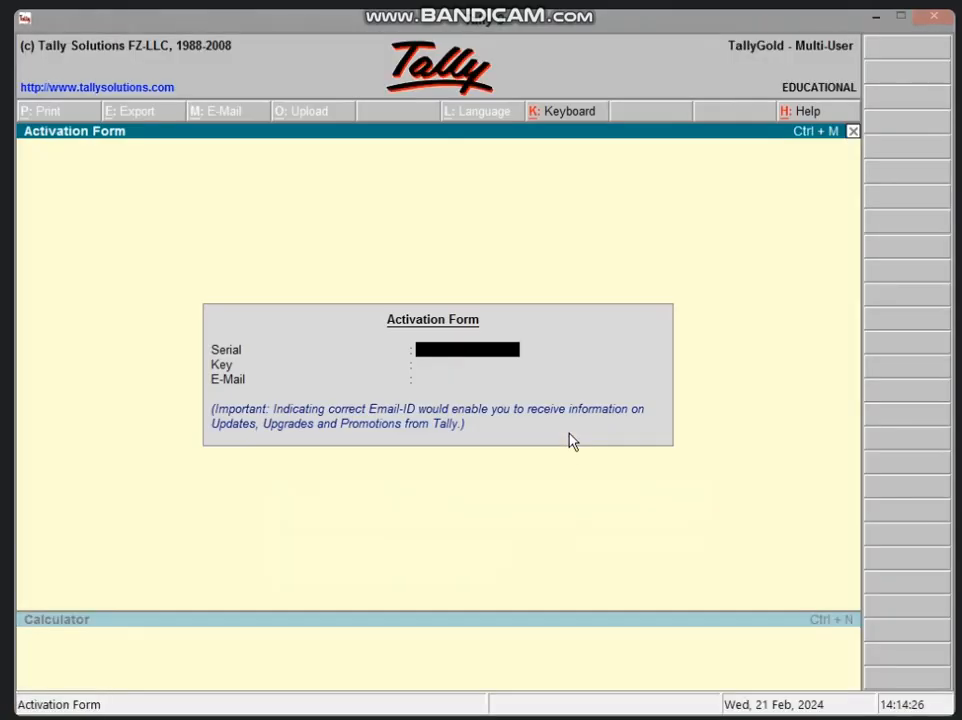
pyautogui.press('Escape')
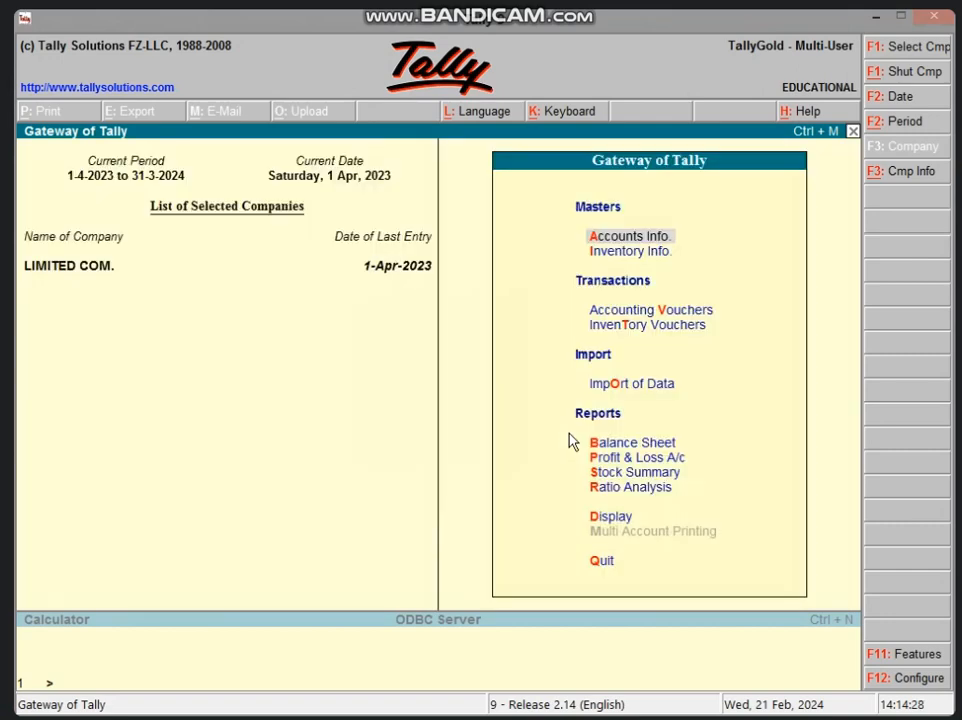
# Start creating a new company with the name and mailing name ICIC.
pyautogui.hotkey('alt', 'F1')
pyautogui.write('c')
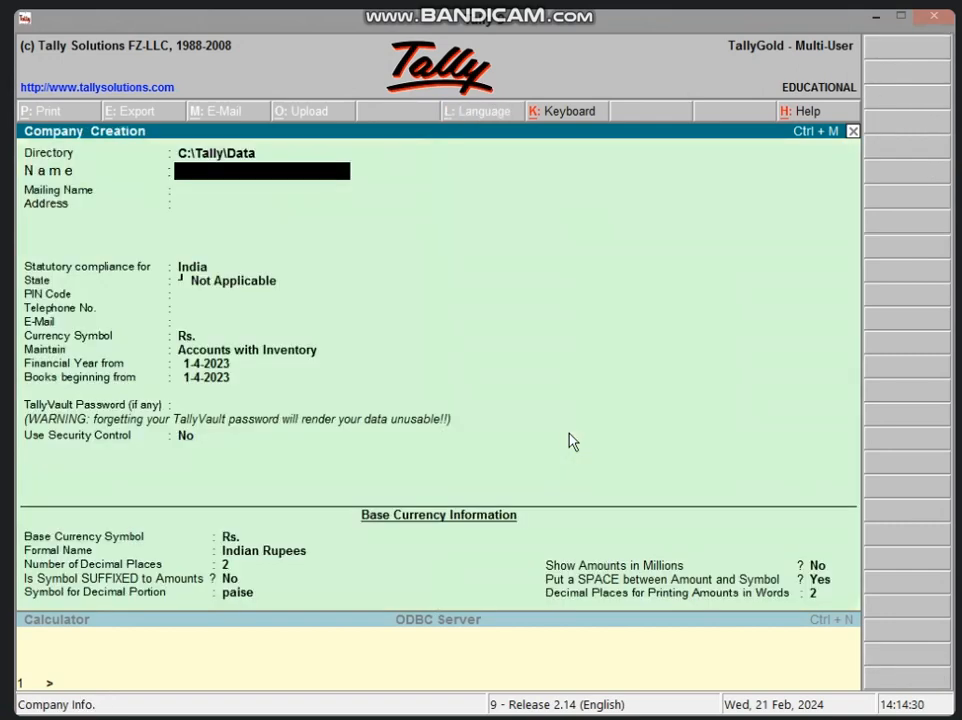
pyautogui.write('ICIC')
pyautogui.press('Return')
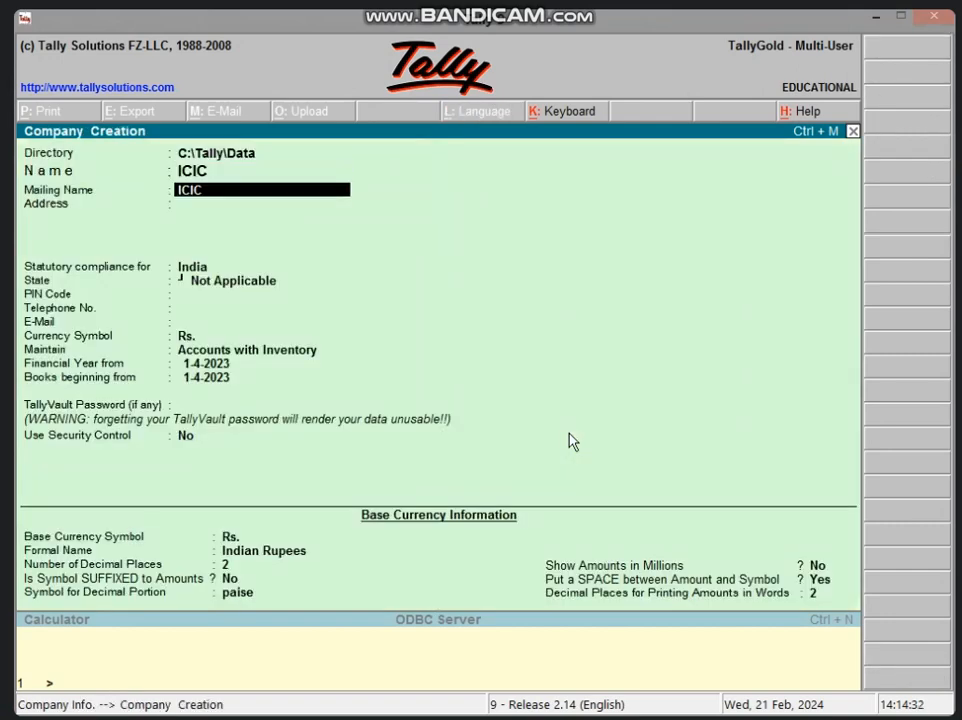
pyautogui.press('Return')
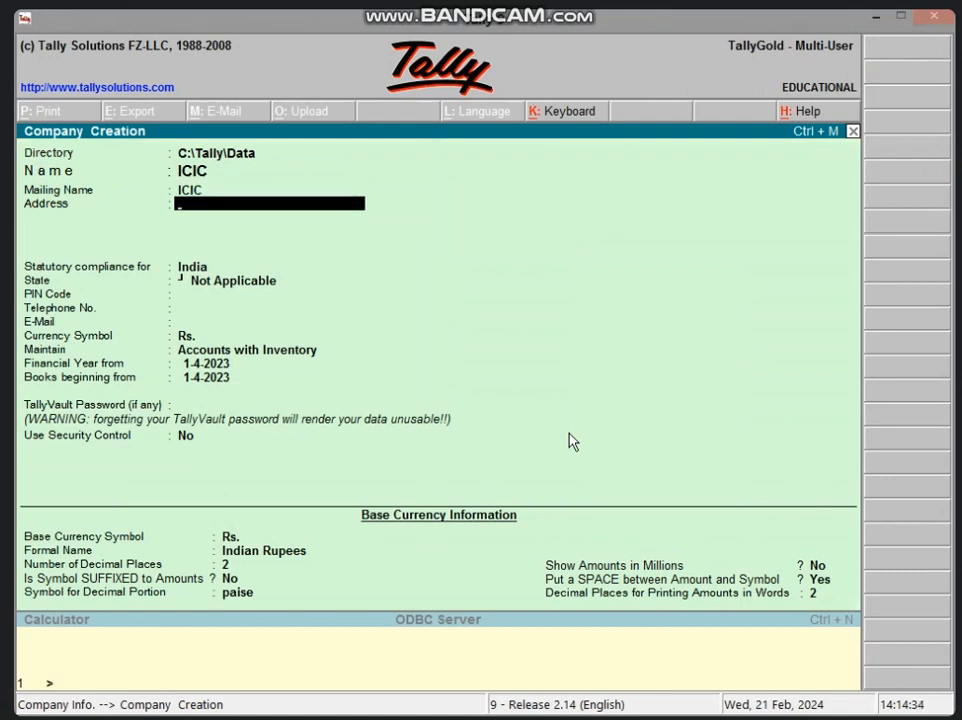
# Fill in the company's address, choose Madhya Pradesh as its state, and enter its postal code.
pyautogui.write('V')
pyautogui.press('Return')
pyautogui.press('Return')
pyautogui.write('MA')
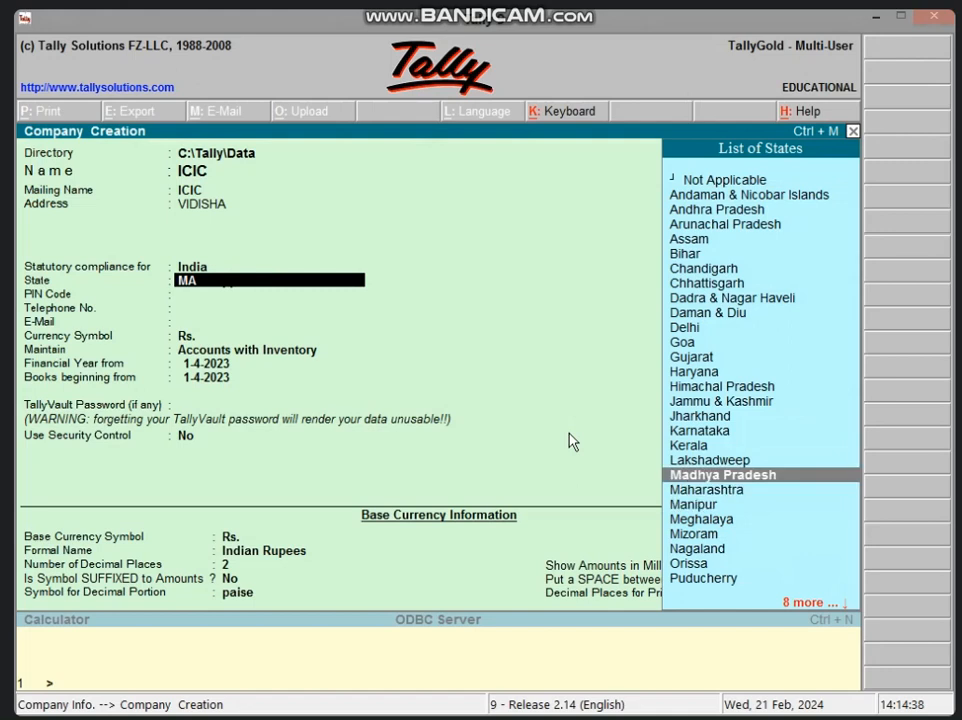
pyautogui.press('Return')
pyautogui.write('464')
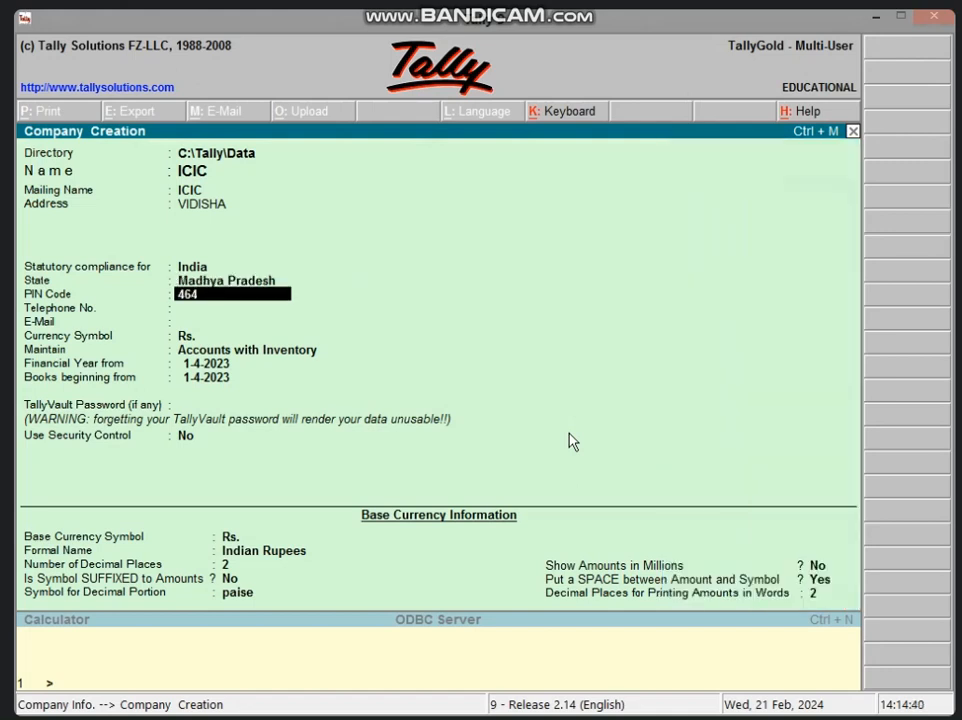
pyautogui.write('001')
# Keep the defaults in the remaining company fields, with Accounts with Inventory and books beginning 1-4-2023, and save the company.
pyautogui.press('Return')
pyautogui.press('Return')
pyautogui.press('Return')
pyautogui.press('Return')
pyautogui.press('Return')
pyautogui.press('Return')
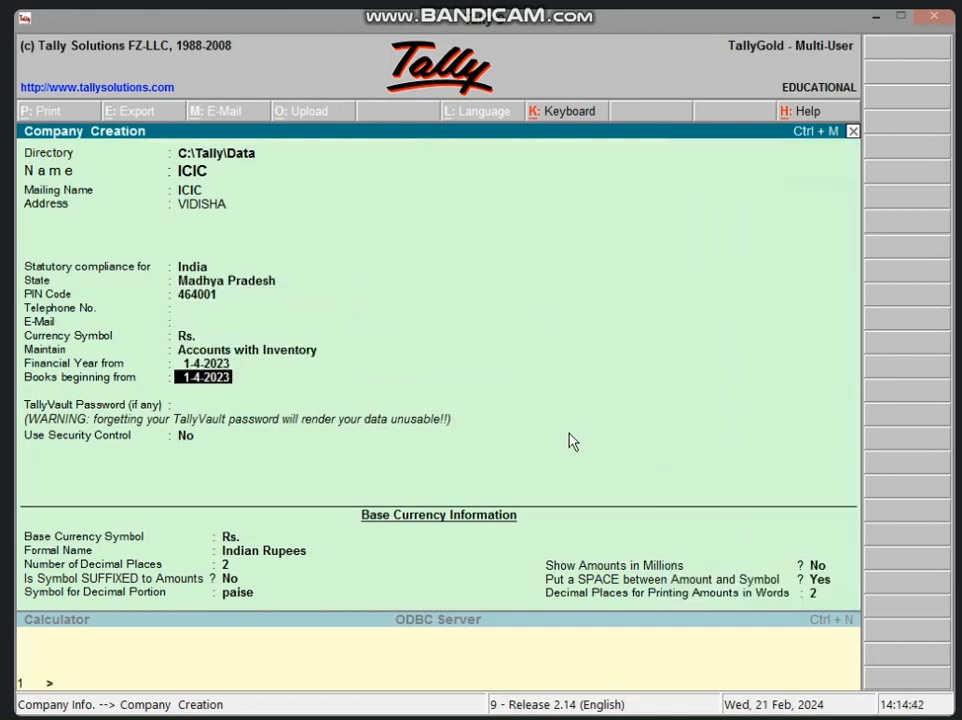
pyautogui.press('Return')
pyautogui.press('Return')
pyautogui.press('Return')
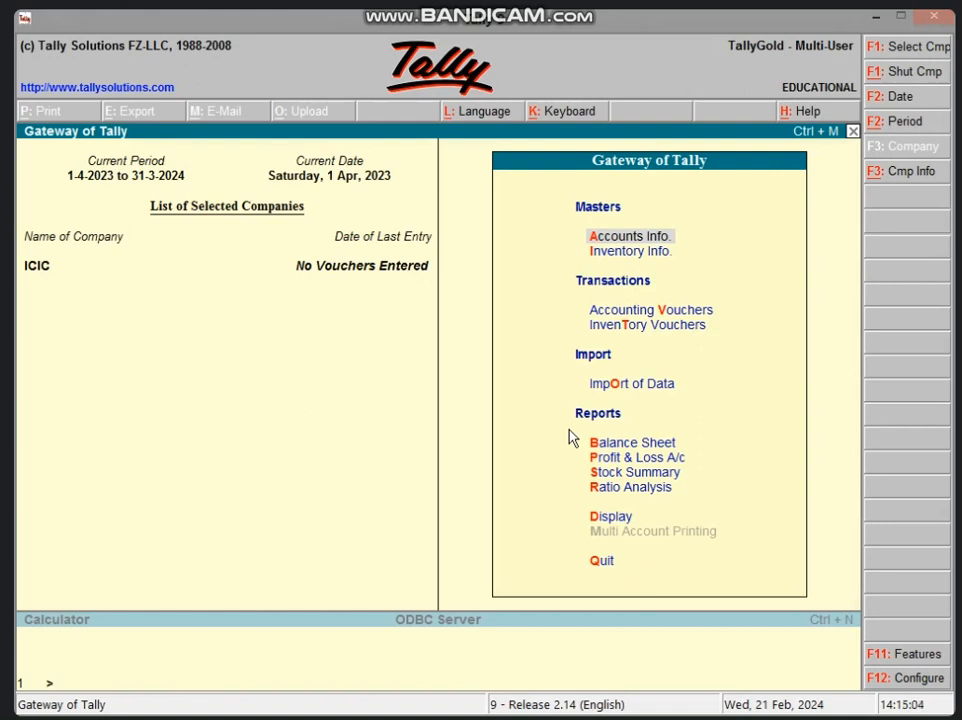
# Open the company features of ICIC.
pyautogui.press('F11')
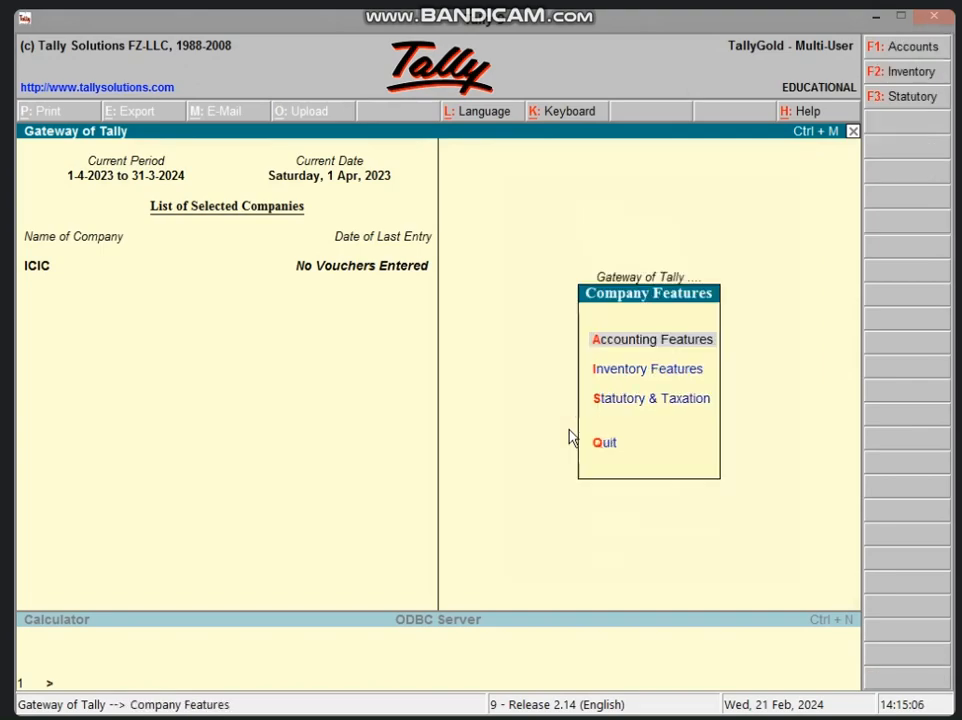